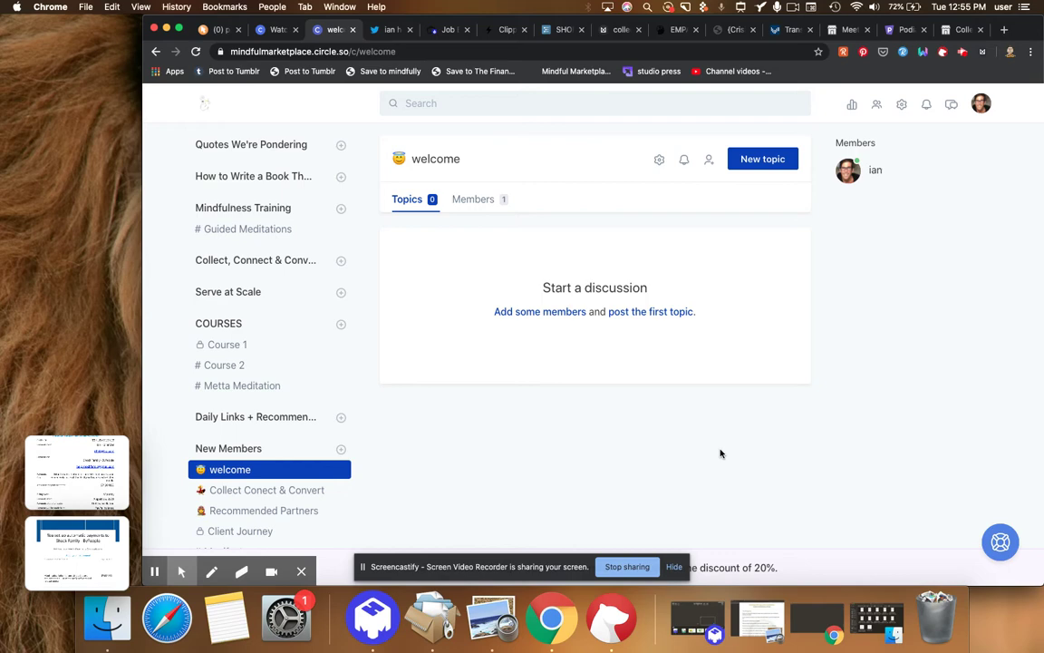
# Navigate the Circle sidebar toward the Collect, Connect & Convert space group.
pyautogui.click(370, 305)
pyautogui.tripleClick(338, 400)
pyautogui.click(380, 385)
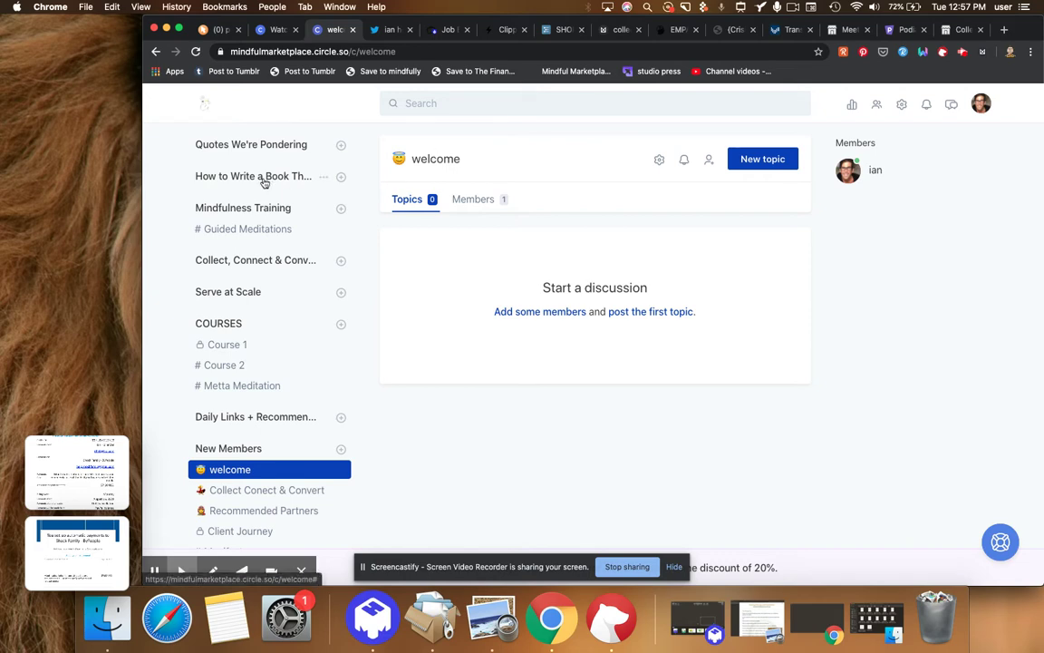
pyautogui.click(234, 174)
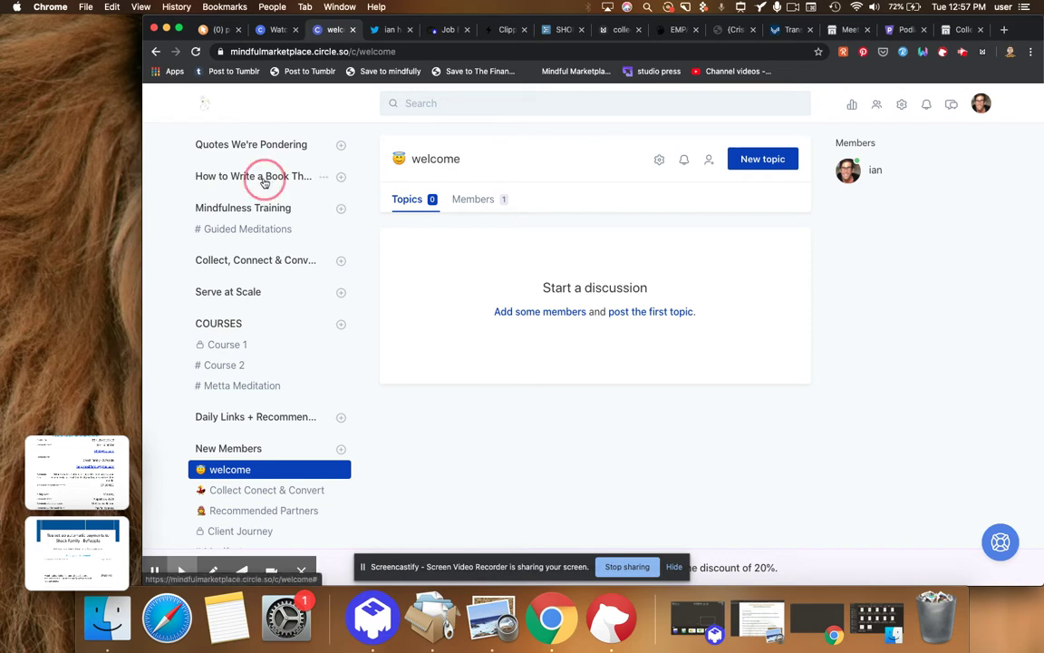
pyautogui.click(267, 265)
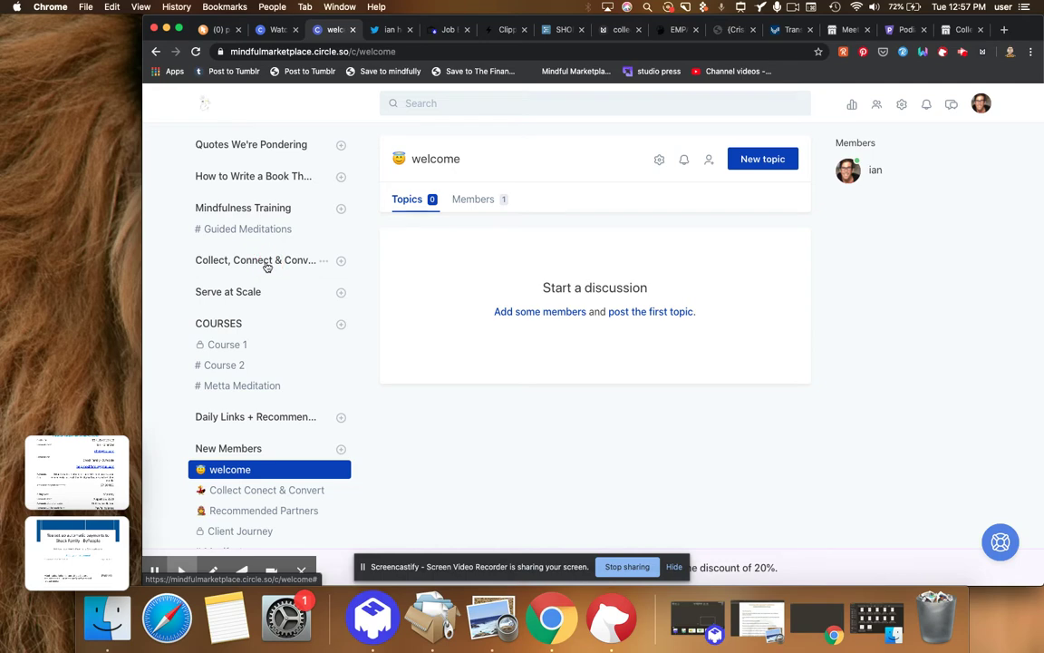
# Open Edit space group for Collect, Connect & Convert and review its name and permissions.
pyautogui.click(323, 262)
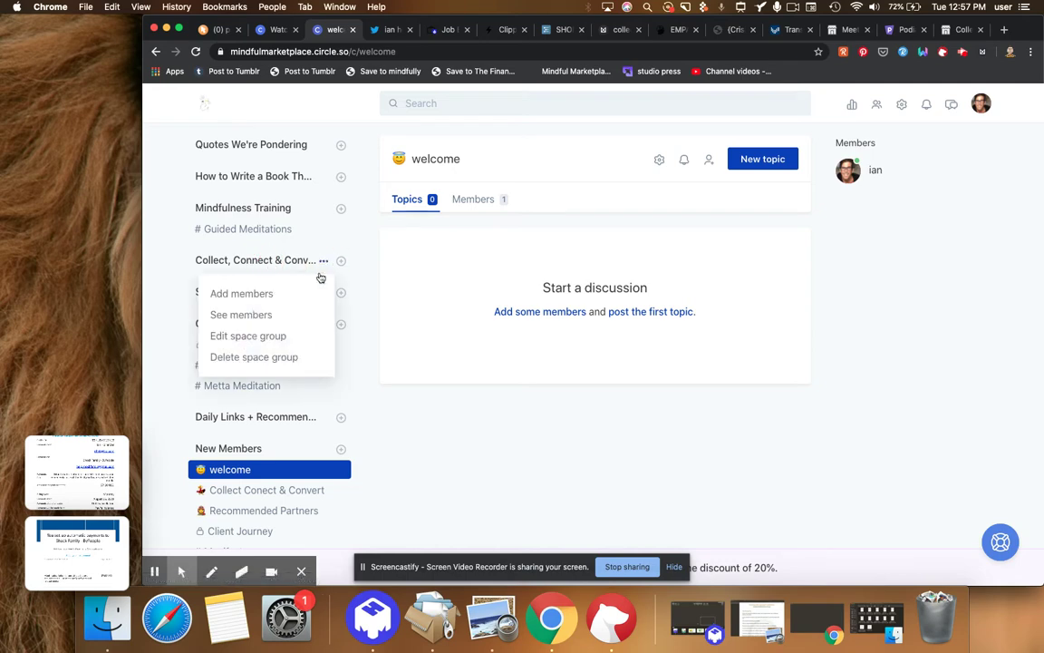
pyautogui.click(284, 337)
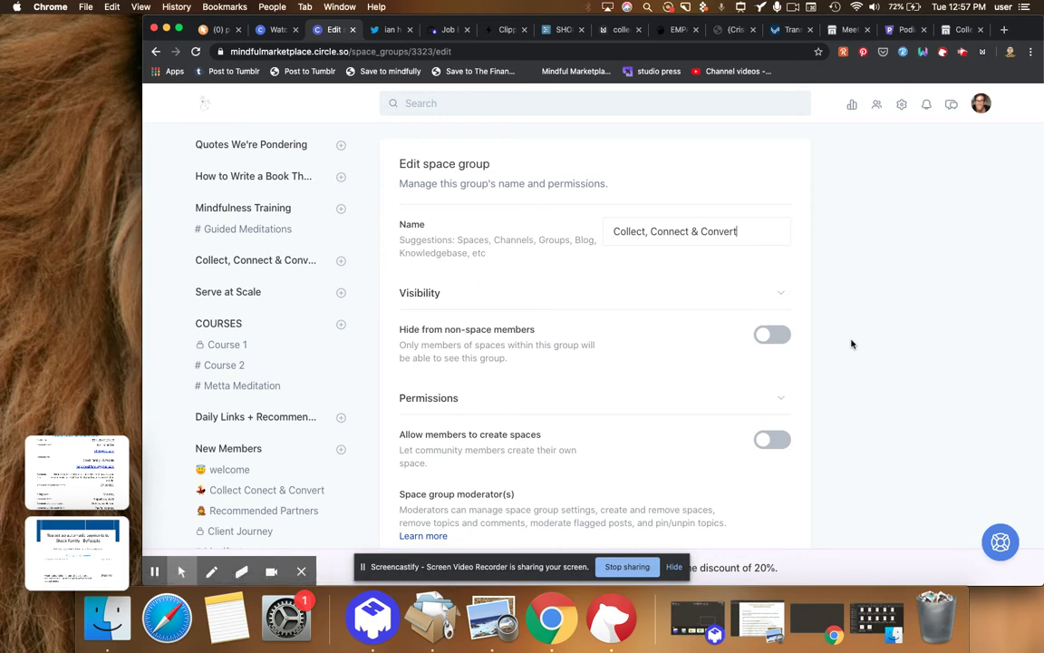
pyautogui.click(865, 380)
pyautogui.scroll(-5, 865, 381)
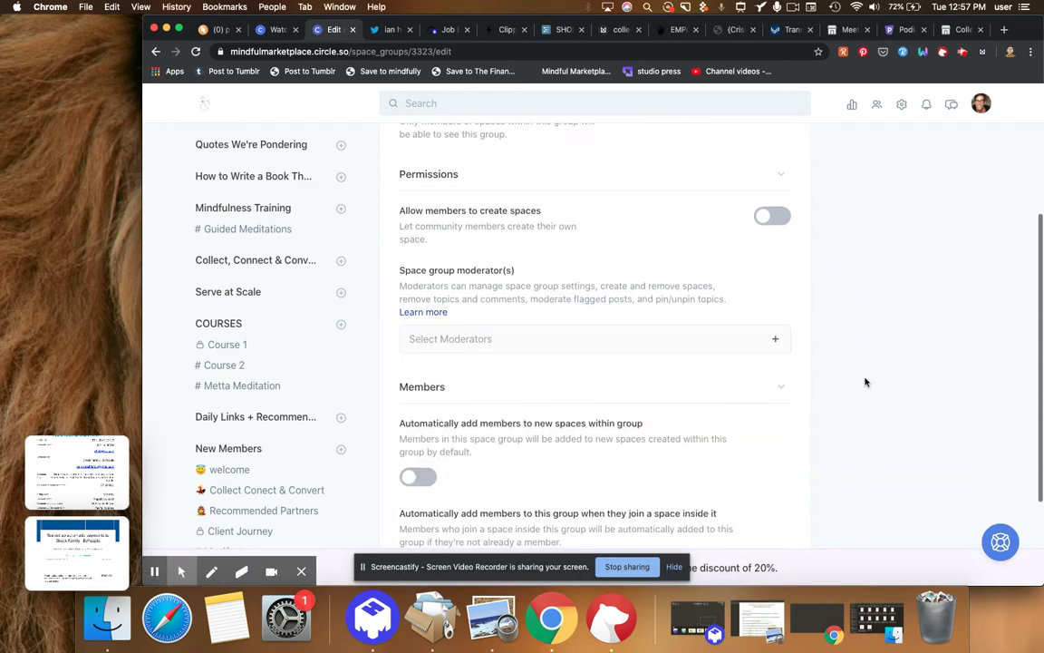
pyautogui.scroll(-3, 866, 381)
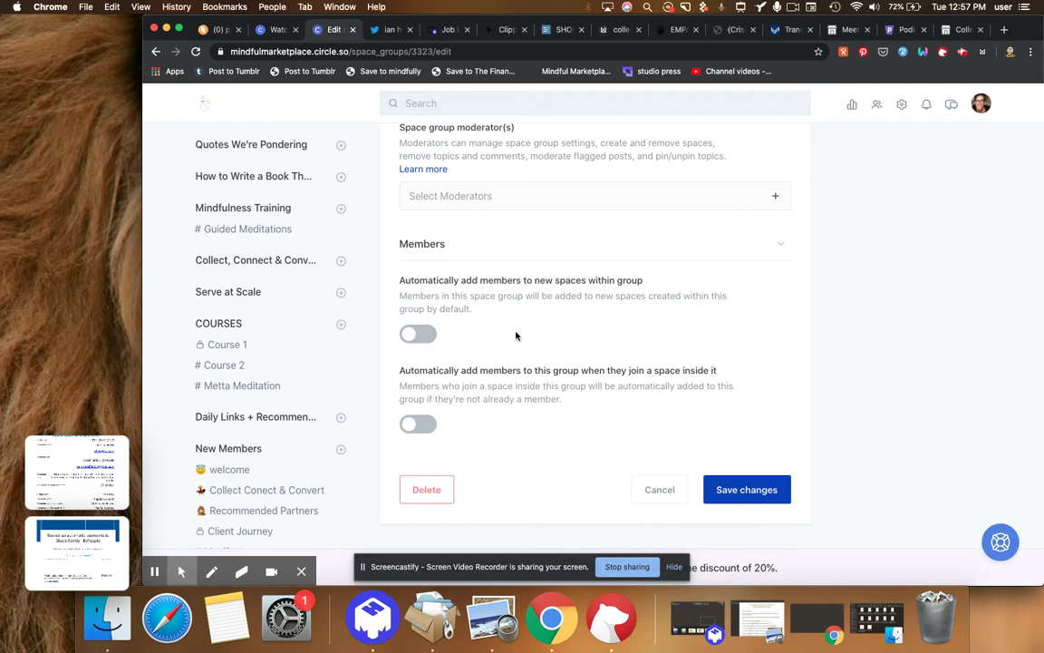
pyautogui.scroll(3, 517, 335)
pyautogui.scroll(3, 517, 337)
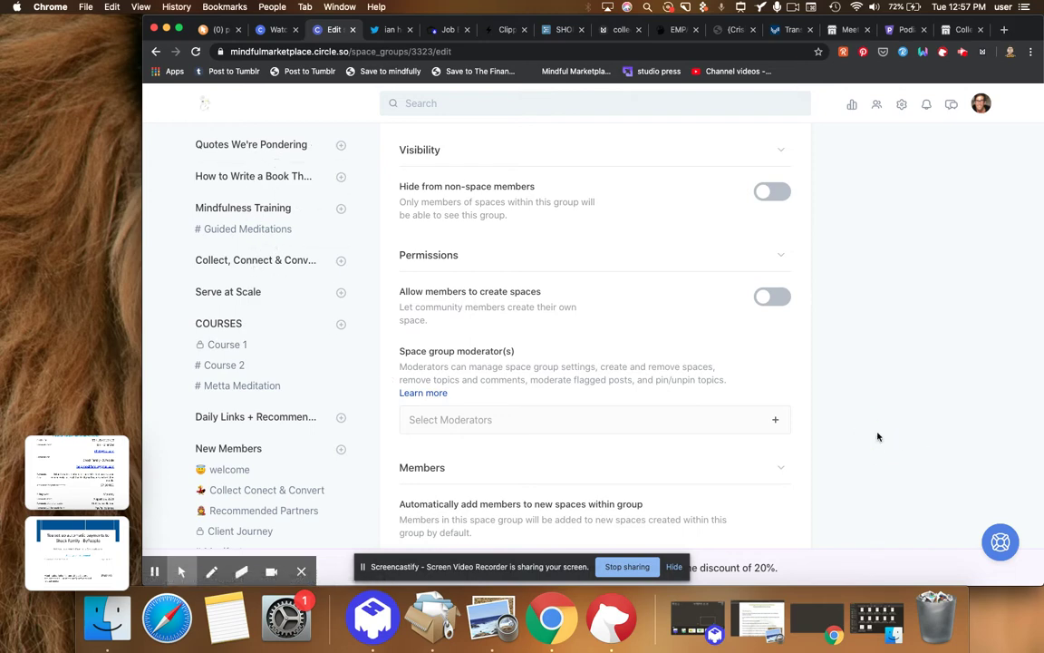
pyautogui.scroll(5, 877, 437)
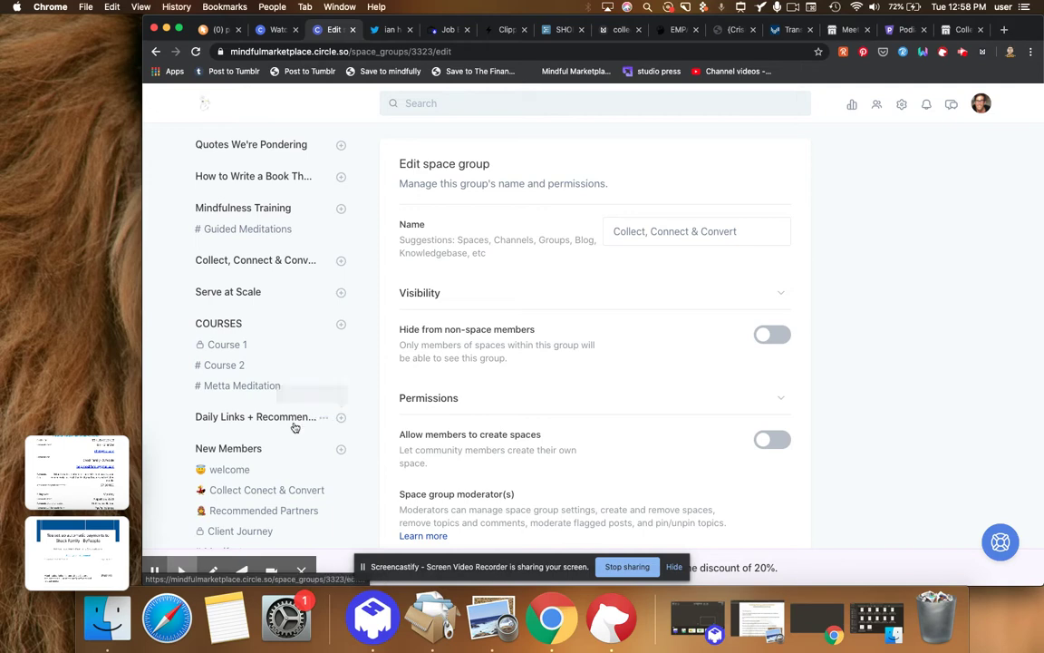
pyautogui.click(291, 417)
pyautogui.scroll(-5, 291, 419)
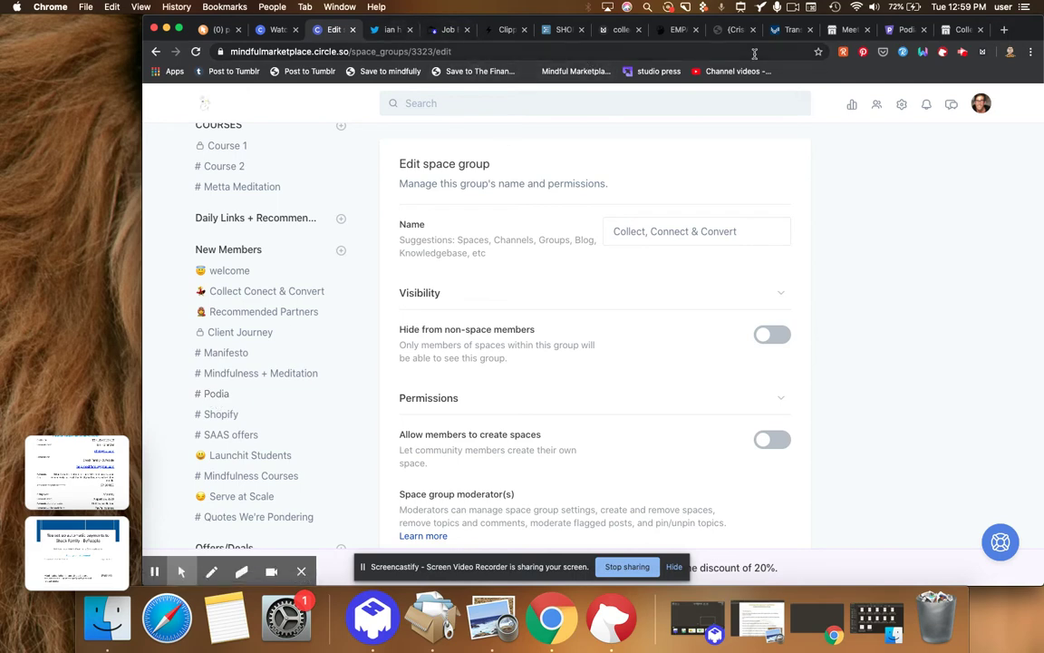
# Load partners.mindfulmarketplace.com in the Podia tab in place of the product page.
pyautogui.click(903, 33)
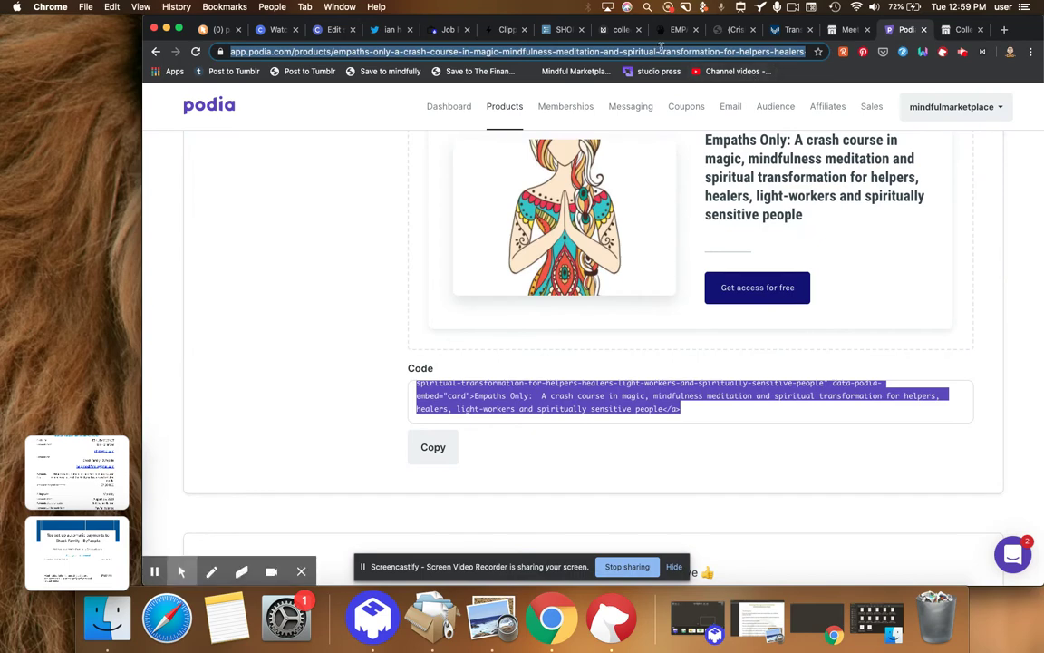
pyautogui.press('BackSpace')
pyautogui.write('par')
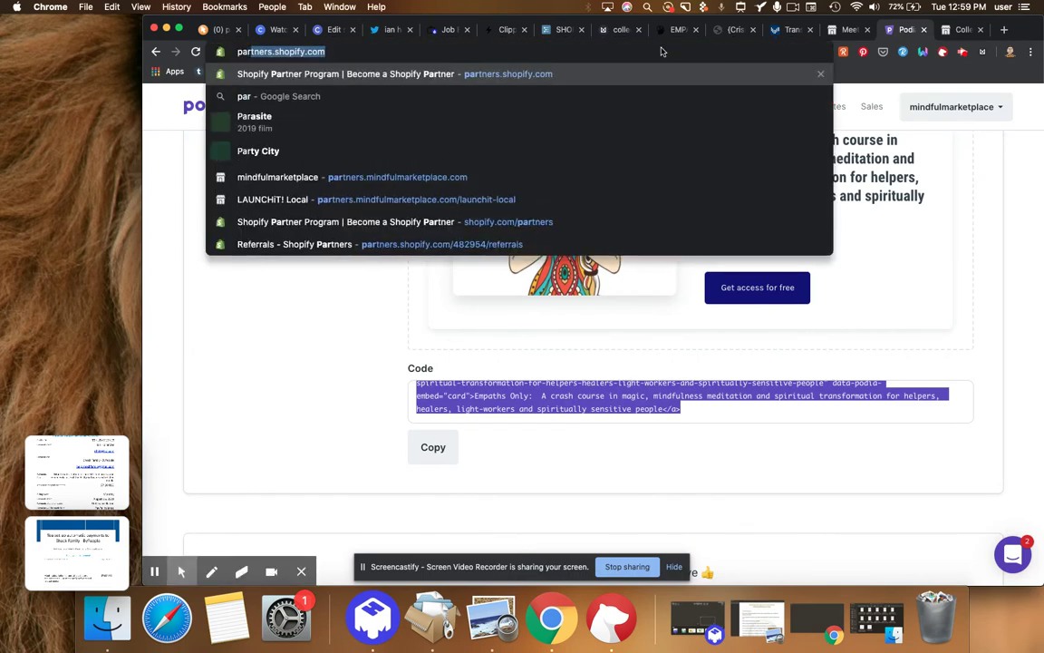
pyautogui.write('tner.s')
pyautogui.press('BackSpace')
pyautogui.write('smin')
pyautogui.press('Return')
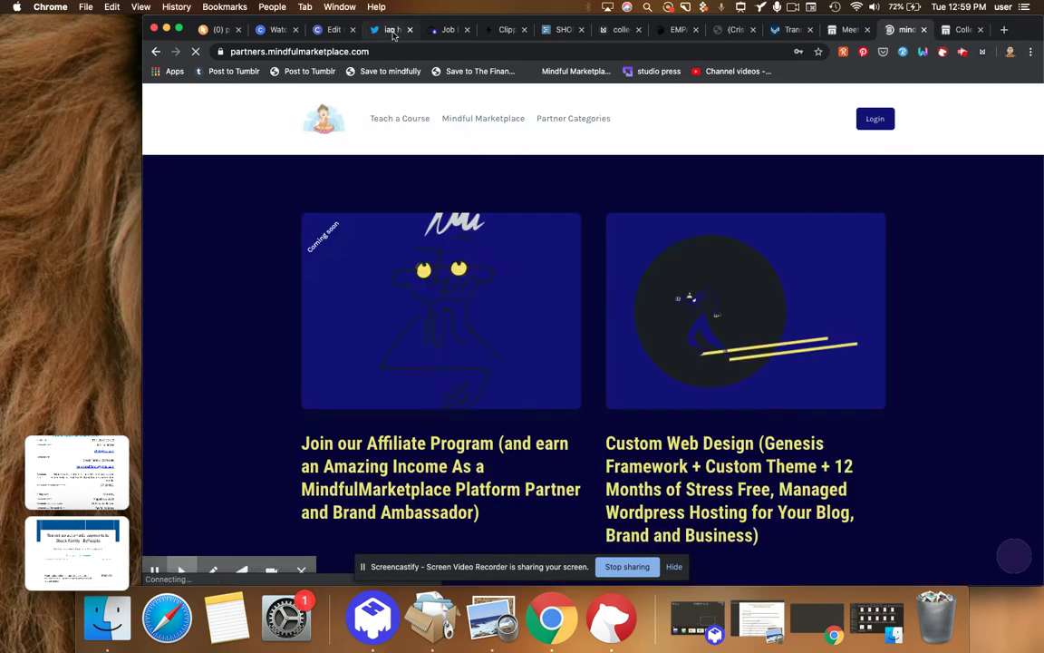
# Go back to the Circle tab showing the Collect, Connect & Convert space group settings.
pyautogui.click(392, 29)
pyautogui.click(334, 30)
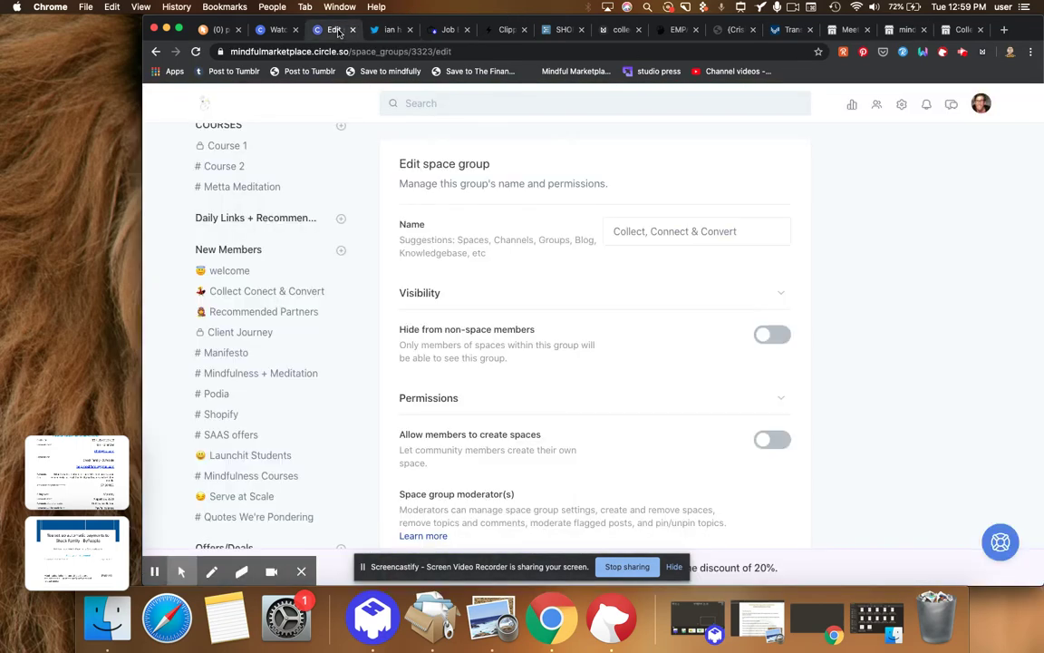
# Start a new #Podia topic titled 'How to Use Podia.com to build your online teaching platform'.
pyautogui.click(220, 394)
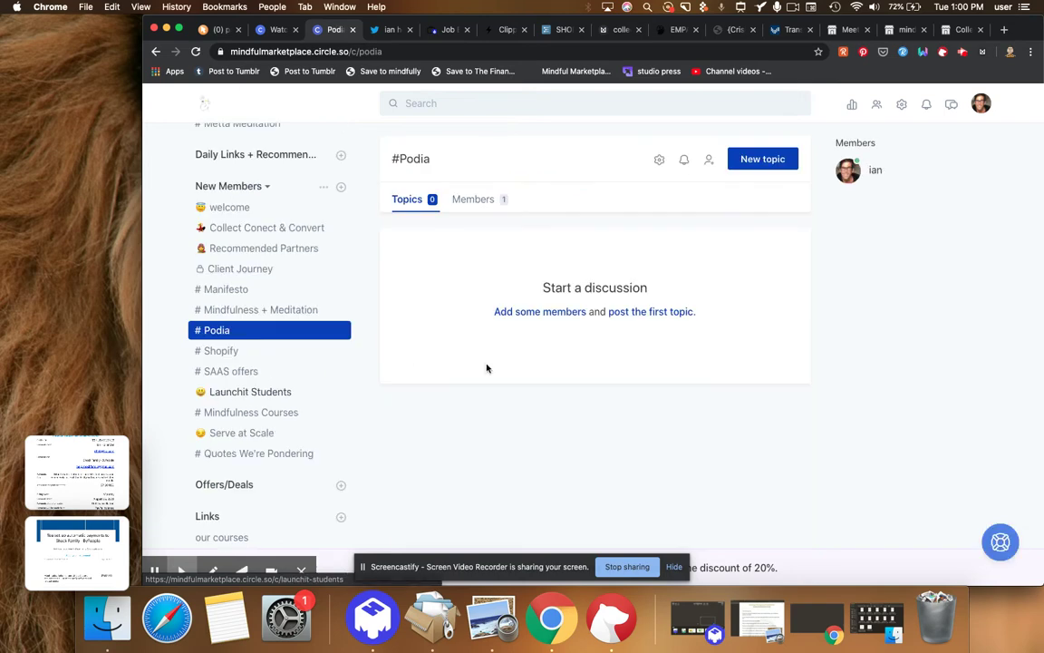
pyautogui.click(762, 165)
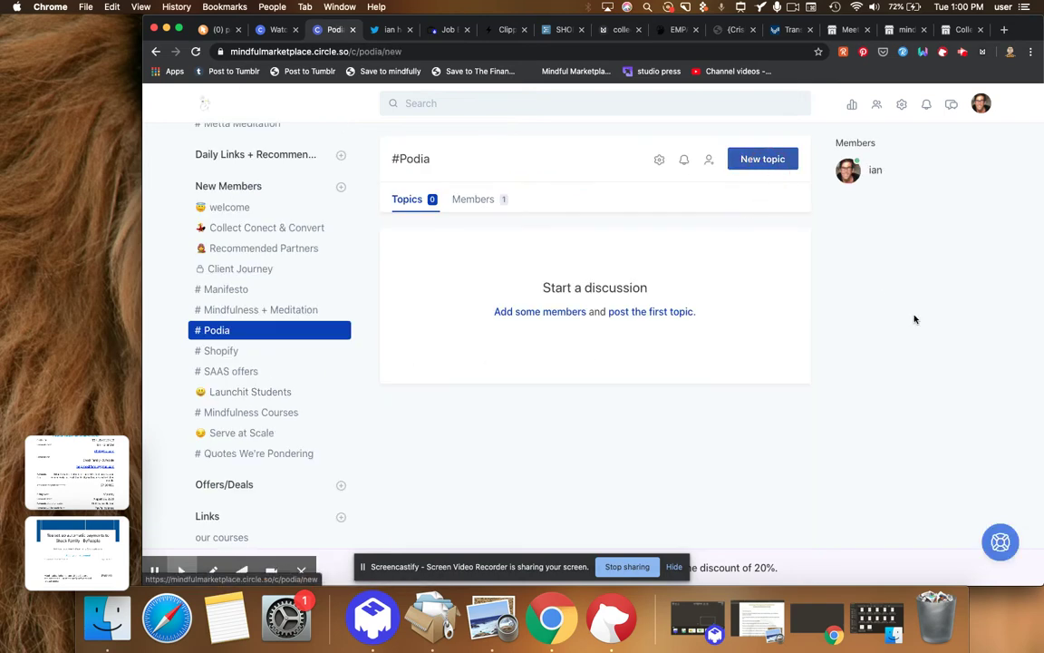
pyautogui.click(507, 229)
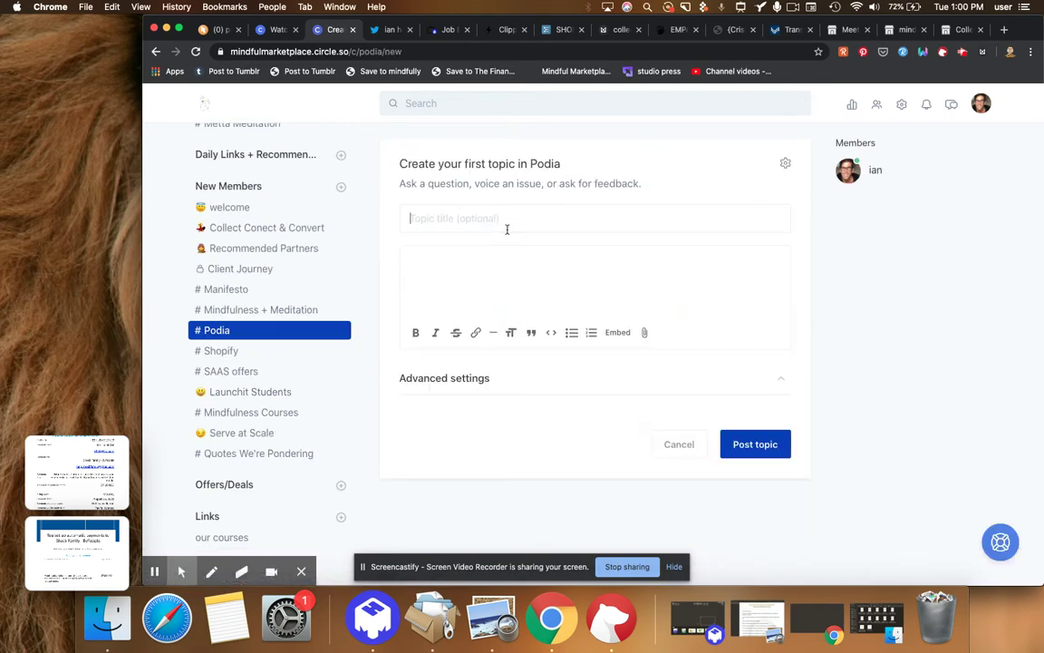
pyautogui.write('How to Use Podia.com to build your ')
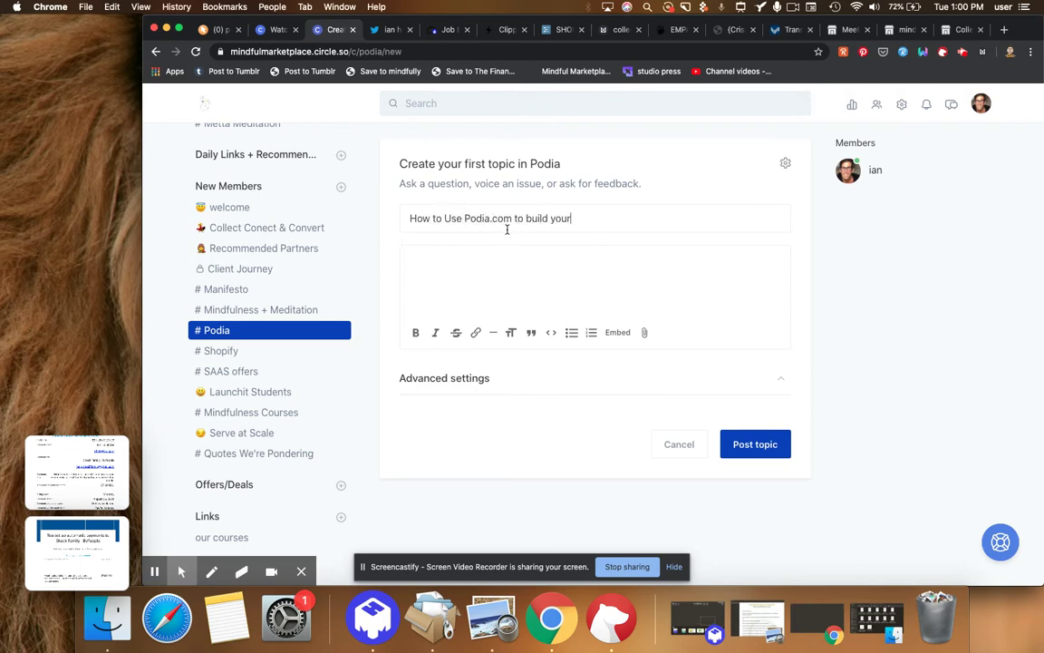
pyautogui.write('online teaching platform')
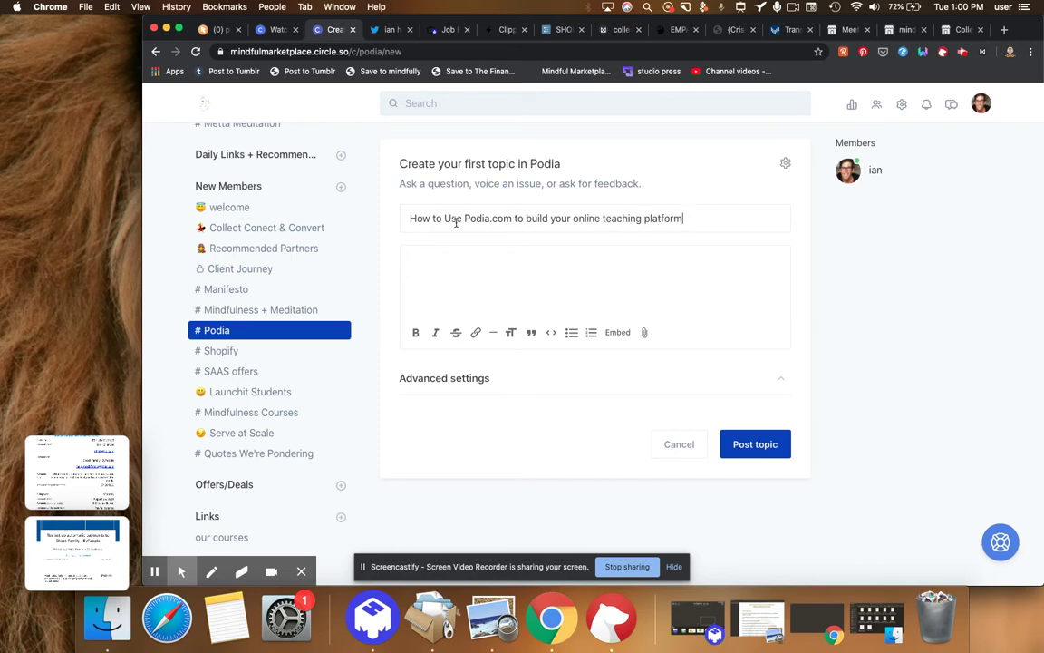
# Write the bold body 'Check out Podia here, for a free trial.' linked to goodkarma.link/podia.
pyautogui.click(440, 271)
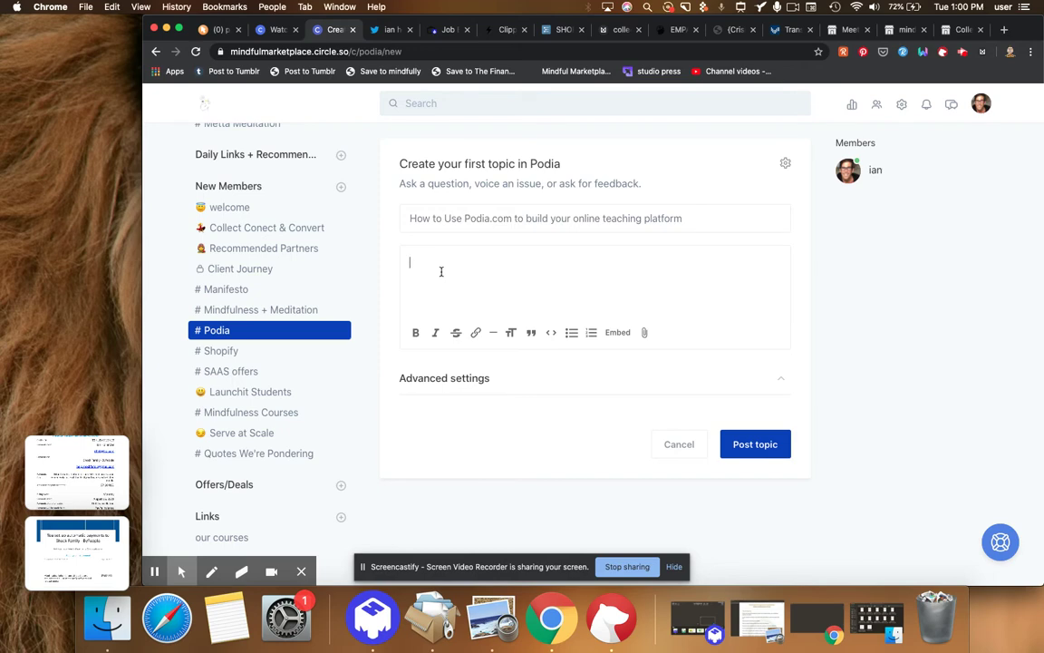
pyautogui.write('Check out Podia here, for a free trial.')
pyautogui.moveTo(581, 263); pyautogui.dragTo(401, 262)
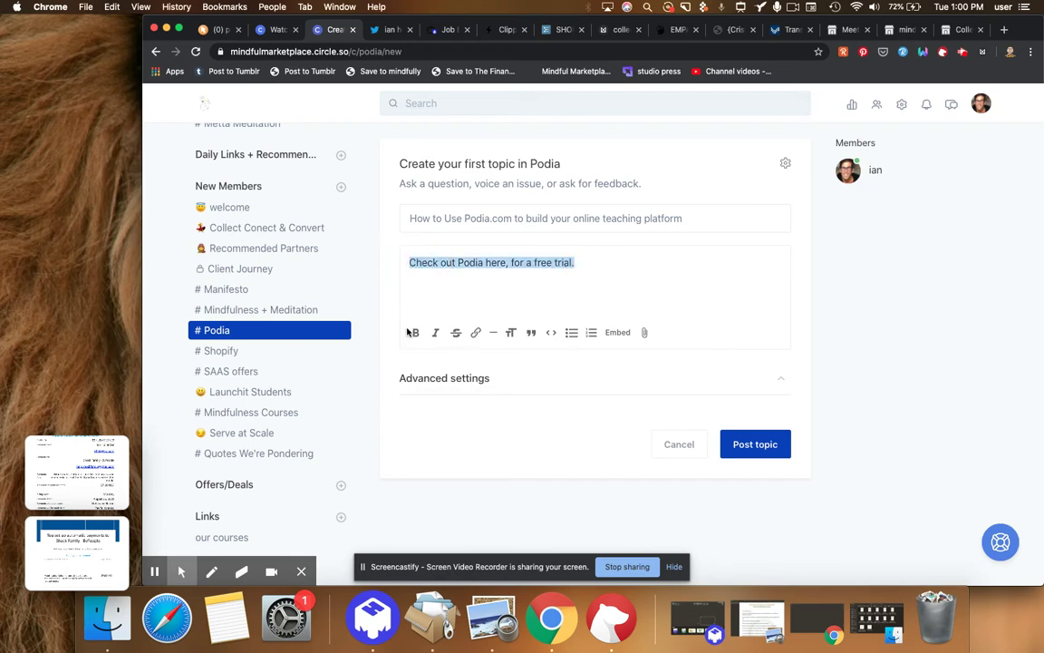
pyautogui.press('super+b')
pyautogui.click(475, 333)
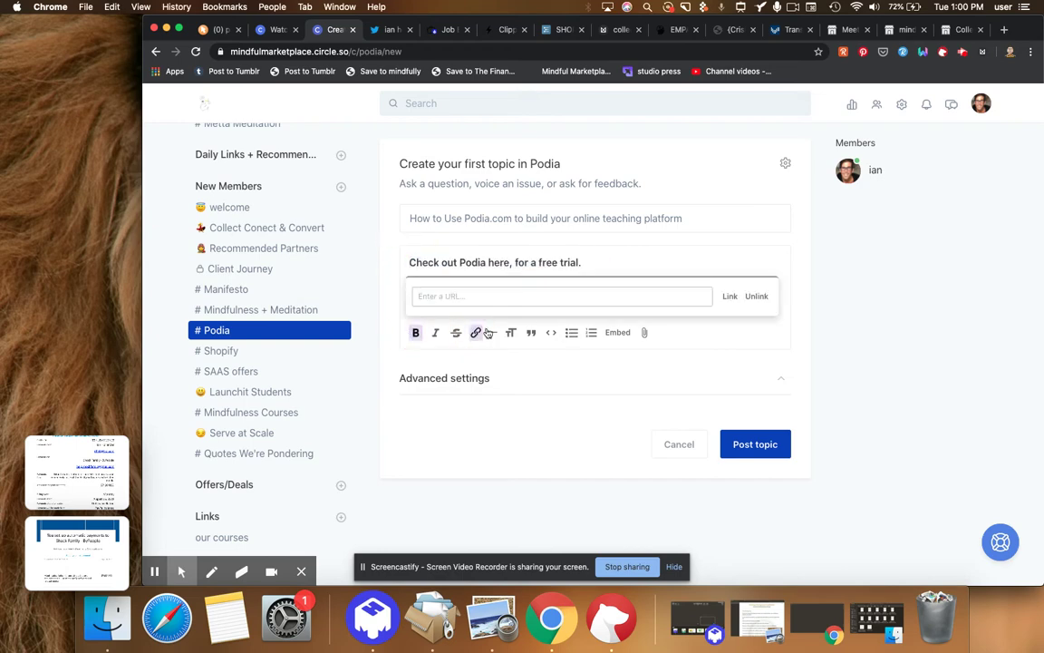
pyautogui.write('http://goodkarma.link/podia')
pyautogui.click(485, 324)
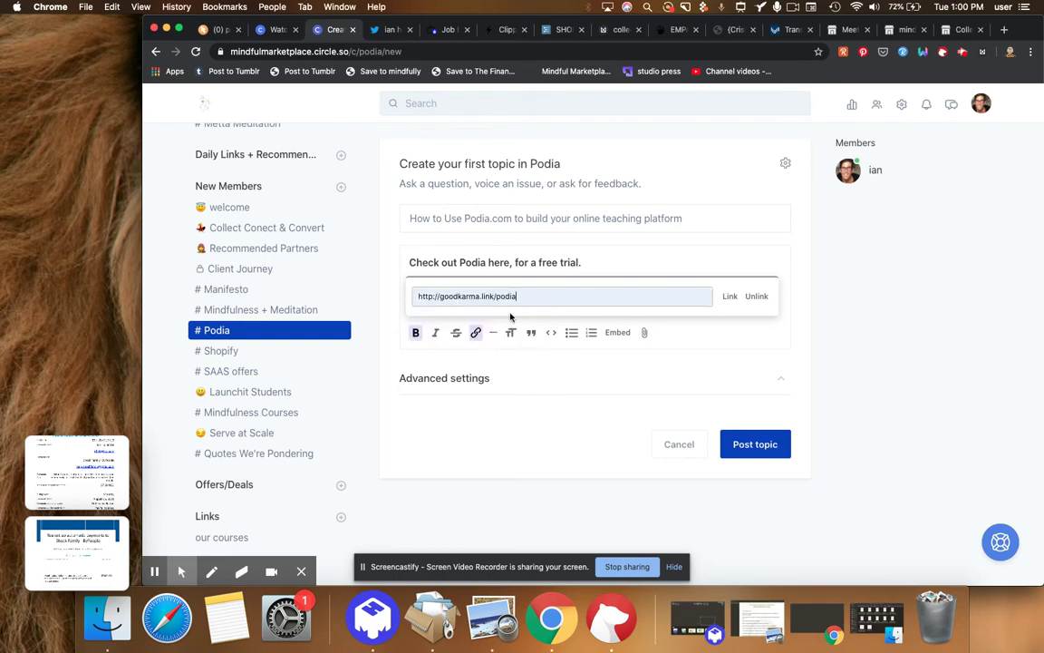
pyautogui.click(730, 296)
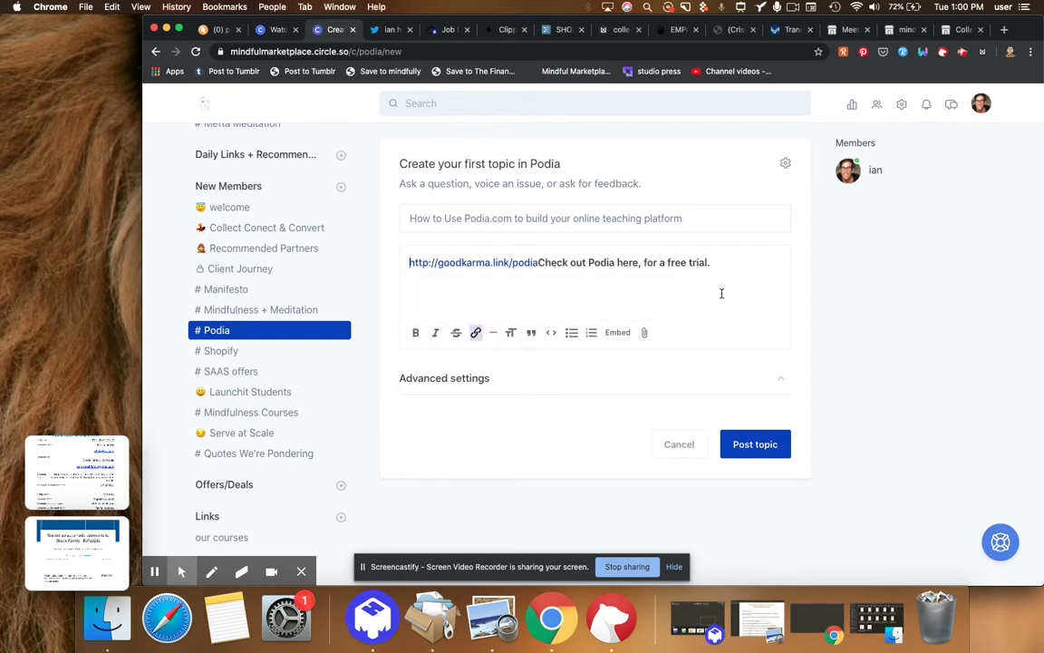
# Post the Podia topic, then reopen it for editing.
pyautogui.click(757, 444)
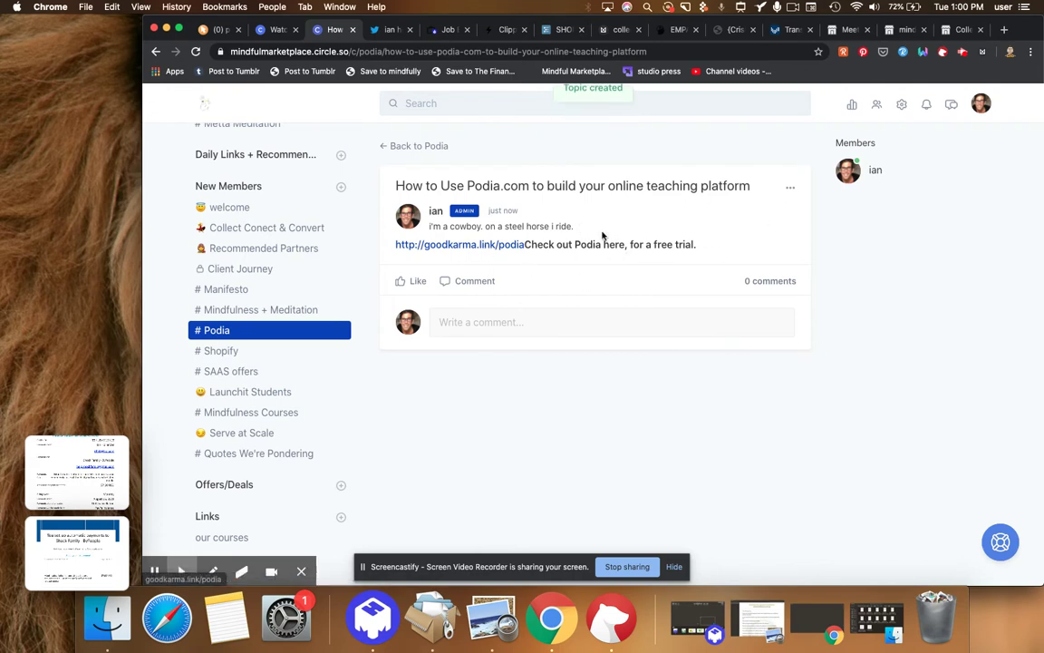
pyautogui.click(789, 187)
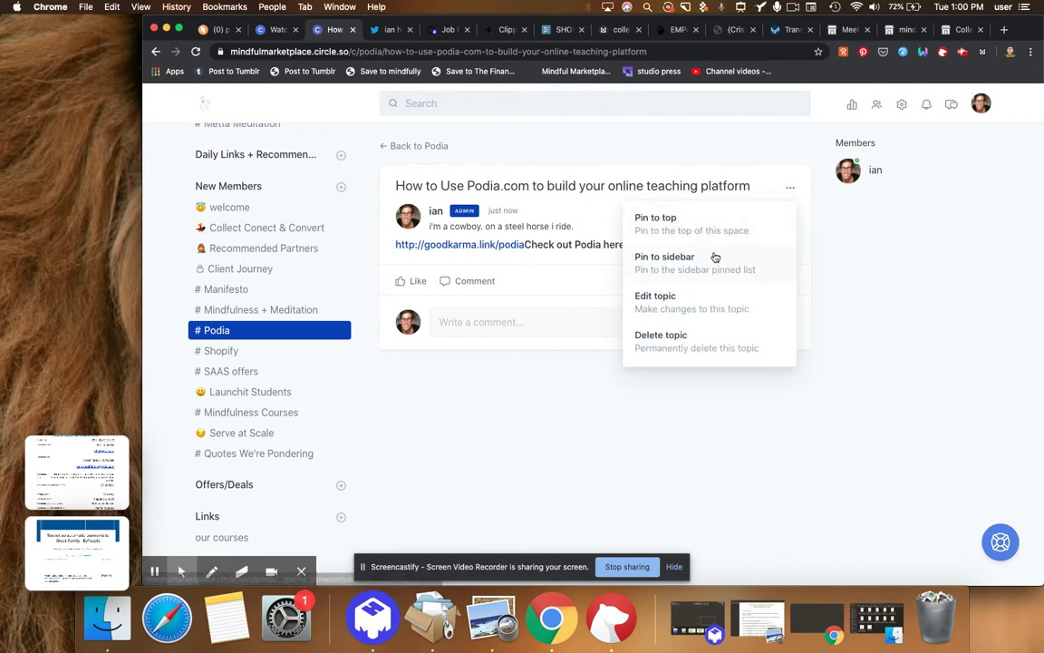
pyautogui.click(692, 302)
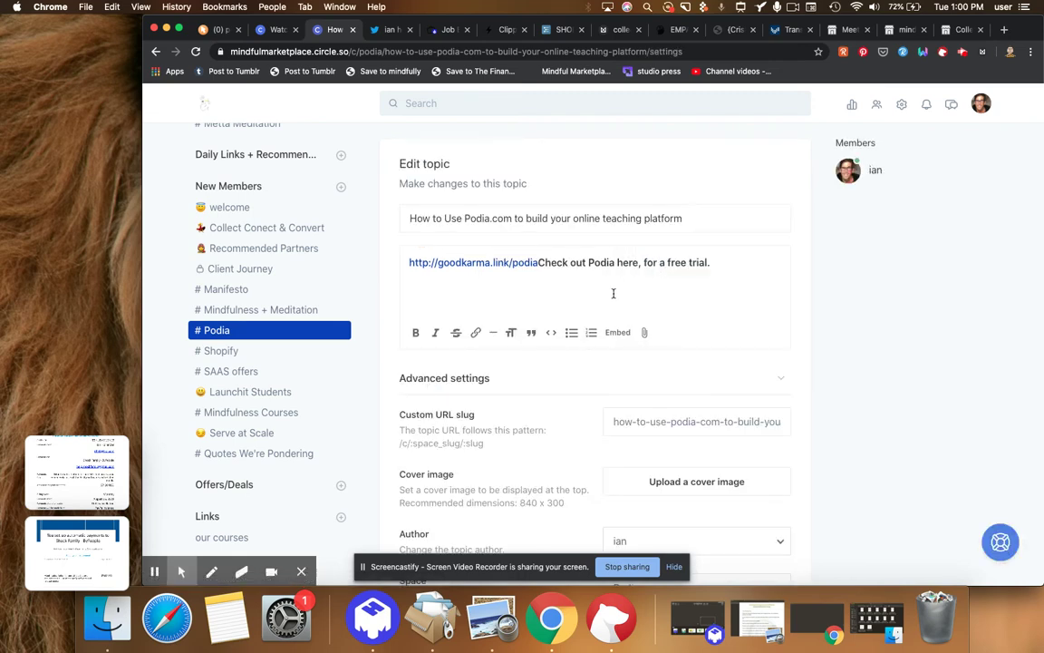
pyautogui.moveTo(539, 262); pyautogui.dragTo(408, 254)
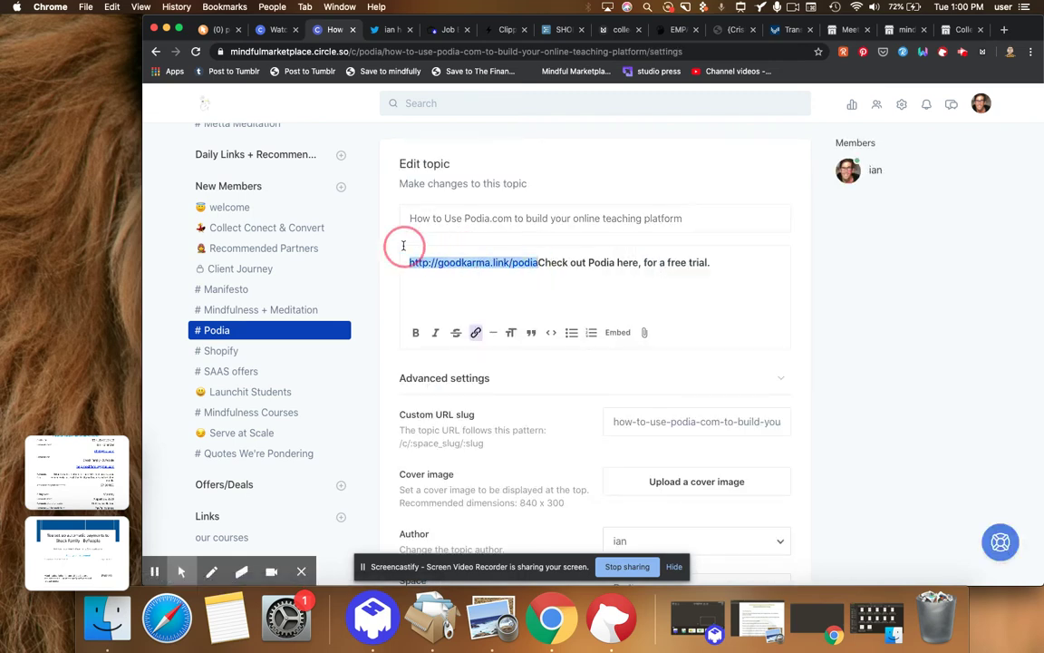
pyautogui.press('super+x')
pyautogui.press('super+Right')
pyautogui.press('super+v')
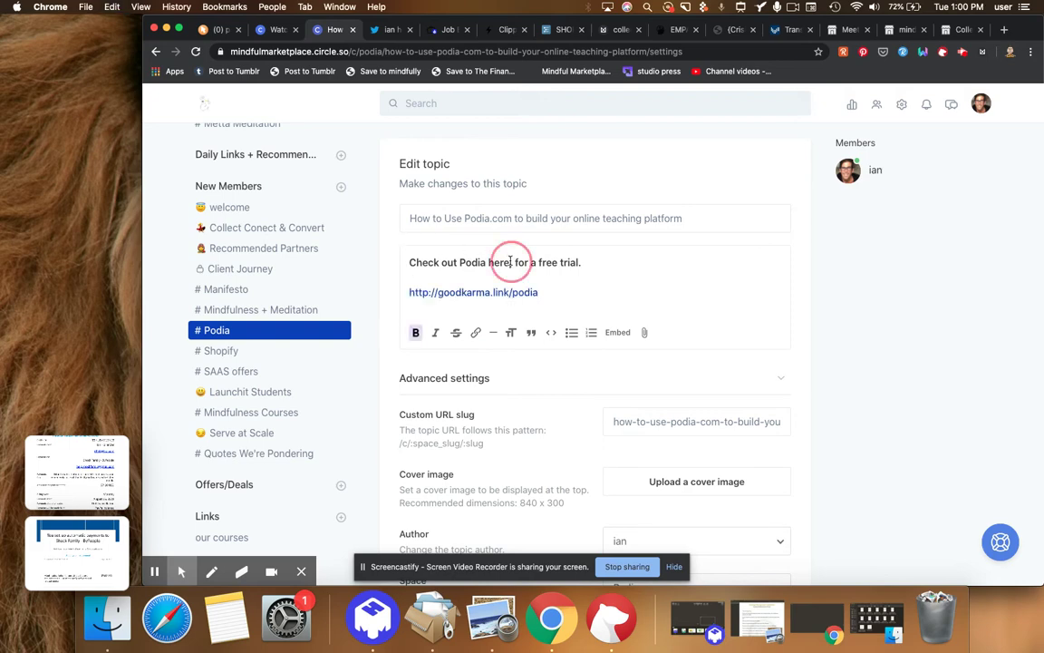
pyautogui.moveTo(509, 262); pyautogui.dragTo(608, 262)
pyautogui.click(475, 332)
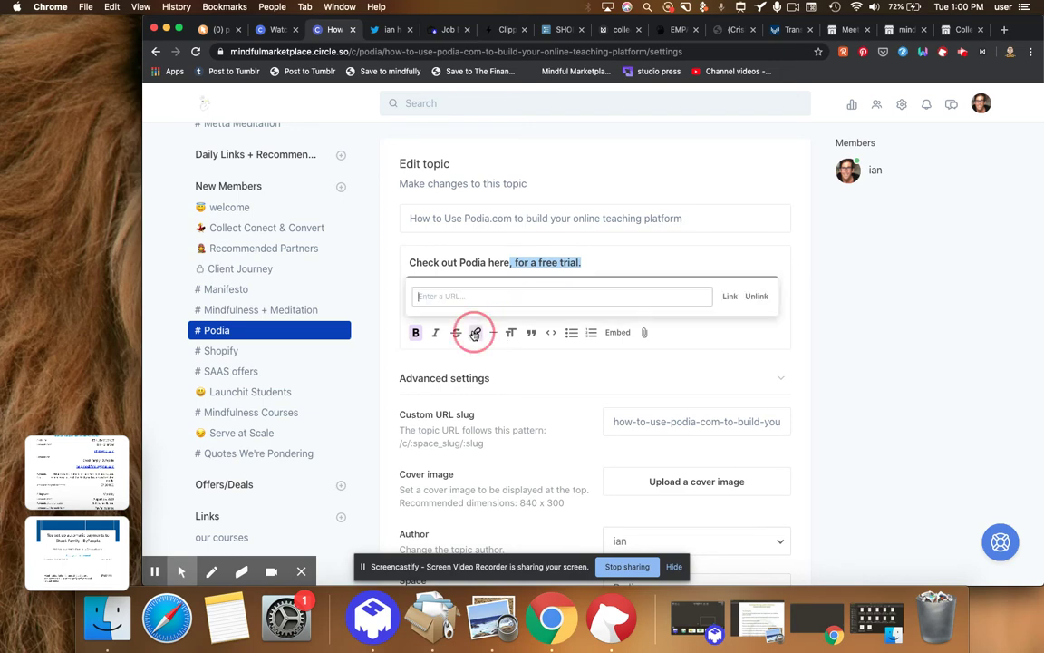
pyautogui.press('super+v')
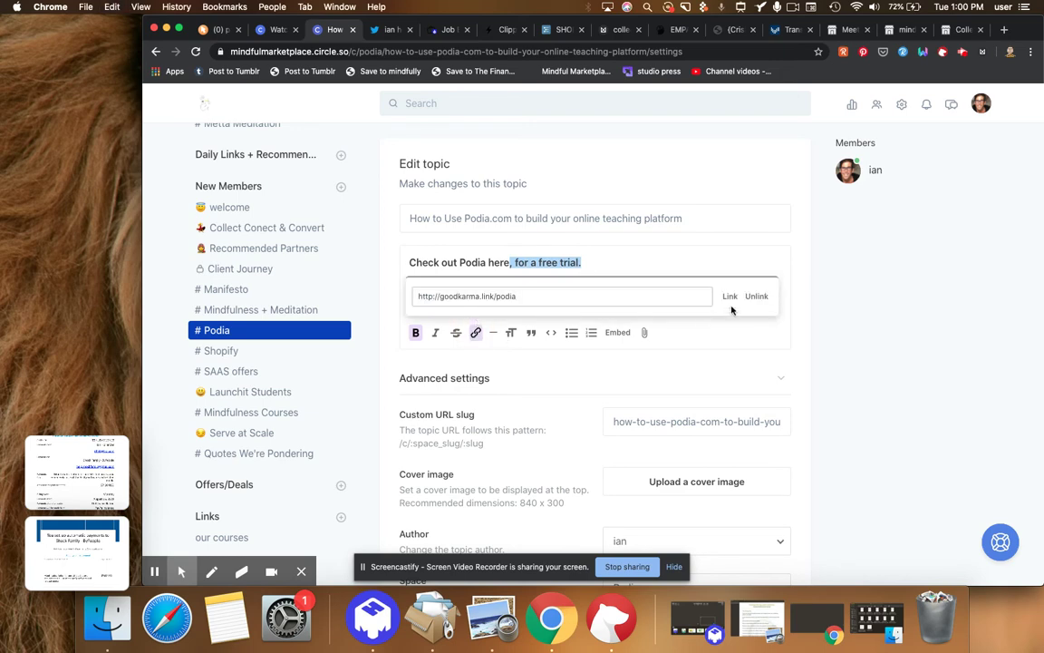
pyautogui.click(730, 297)
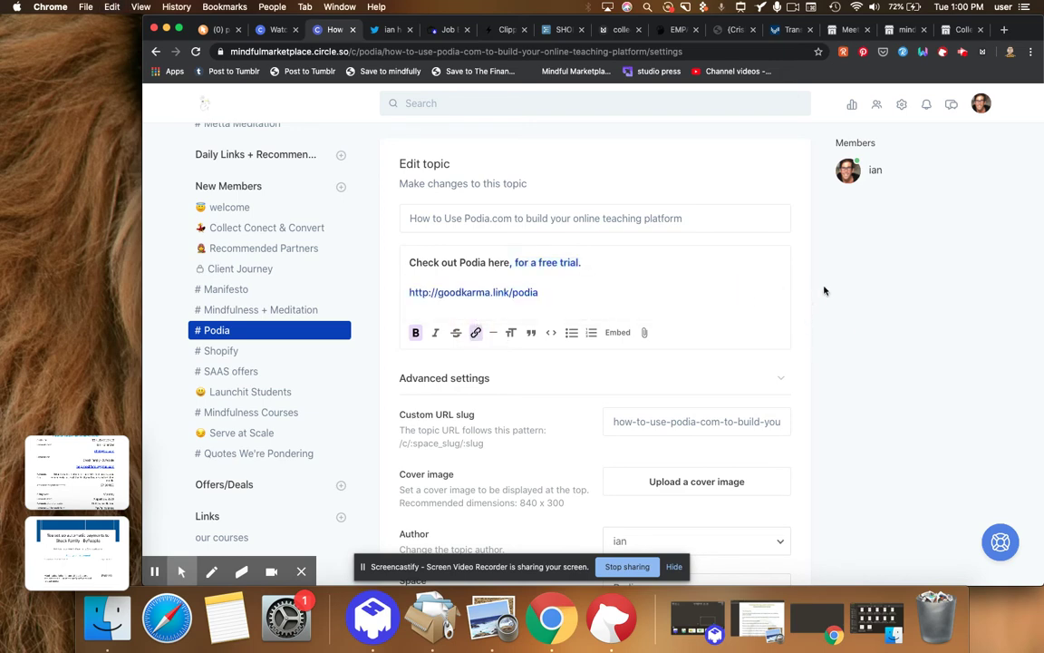
# Save the edited topic and pin it to the top of the Podia space.
pyautogui.scroll(-10, 824, 290)
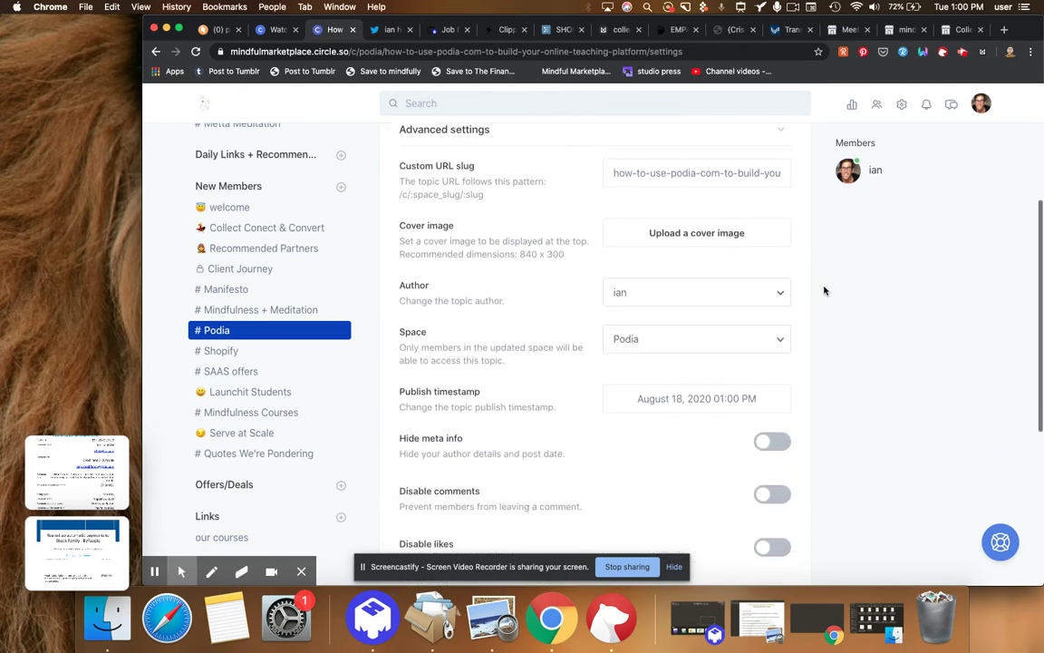
pyautogui.scroll(-5, 824, 290)
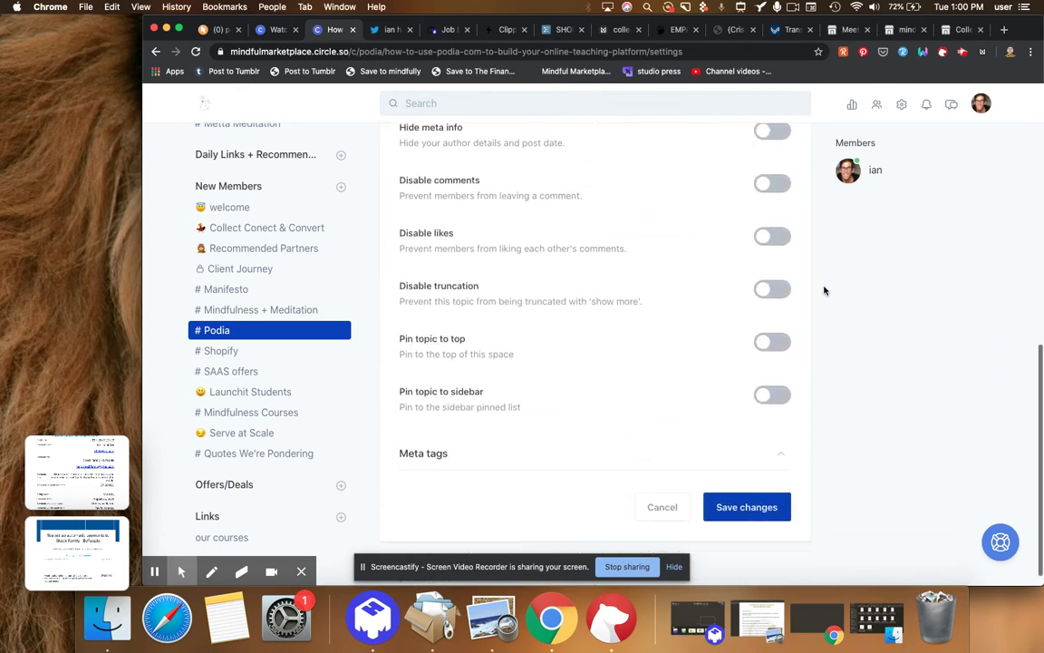
pyautogui.click(751, 500)
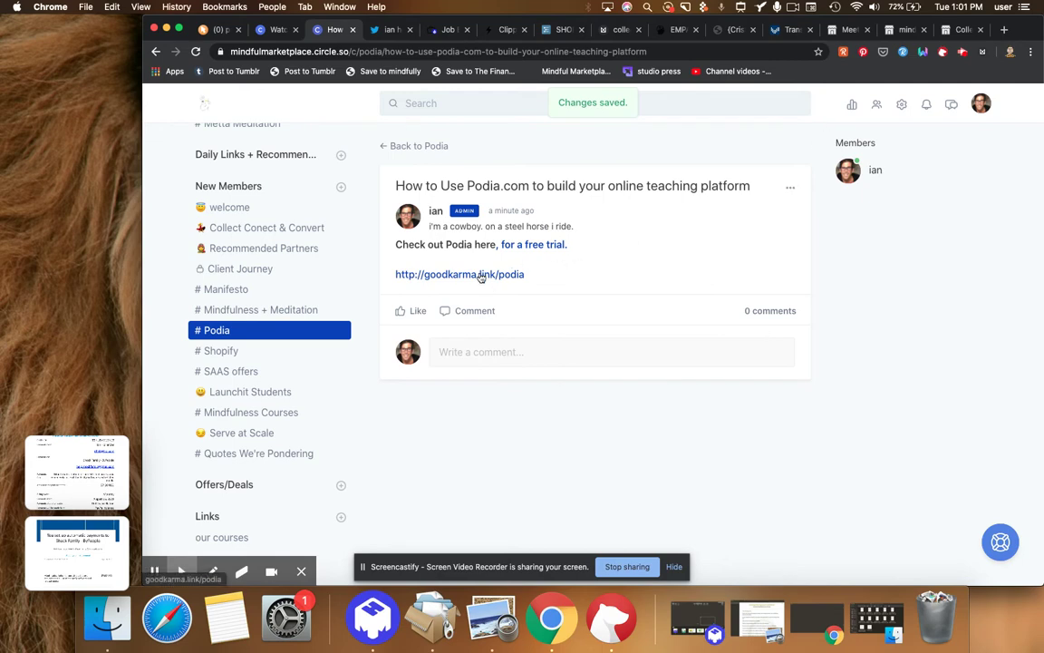
pyautogui.click(790, 190)
pyautogui.click(708, 234)
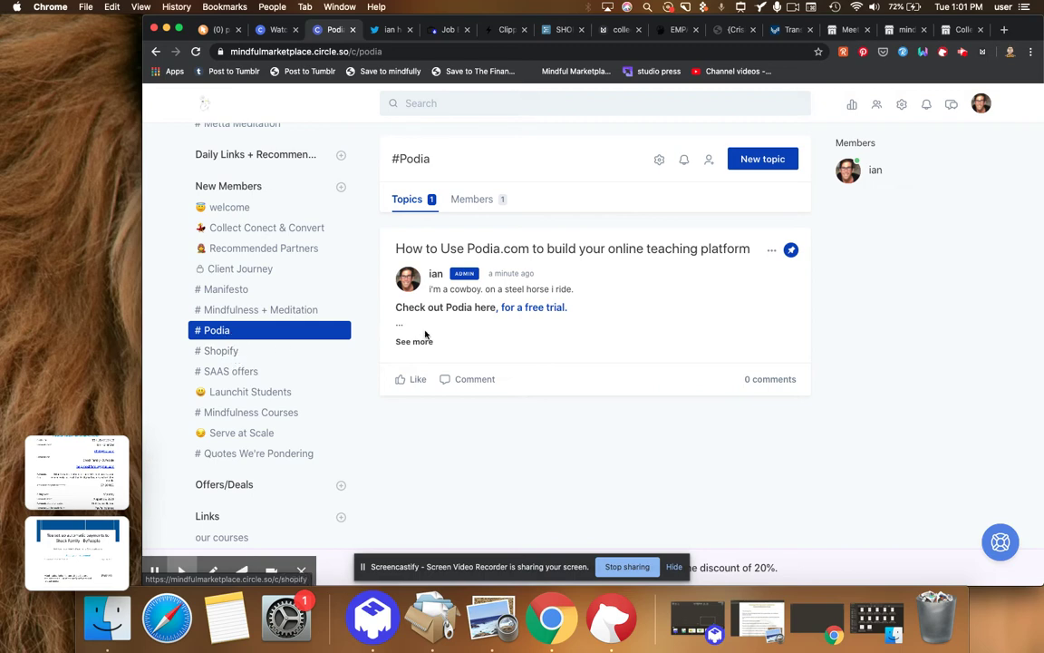
# Start another new topic in the Podia space.
pyautogui.click(196, 349)
pyautogui.click(217, 331)
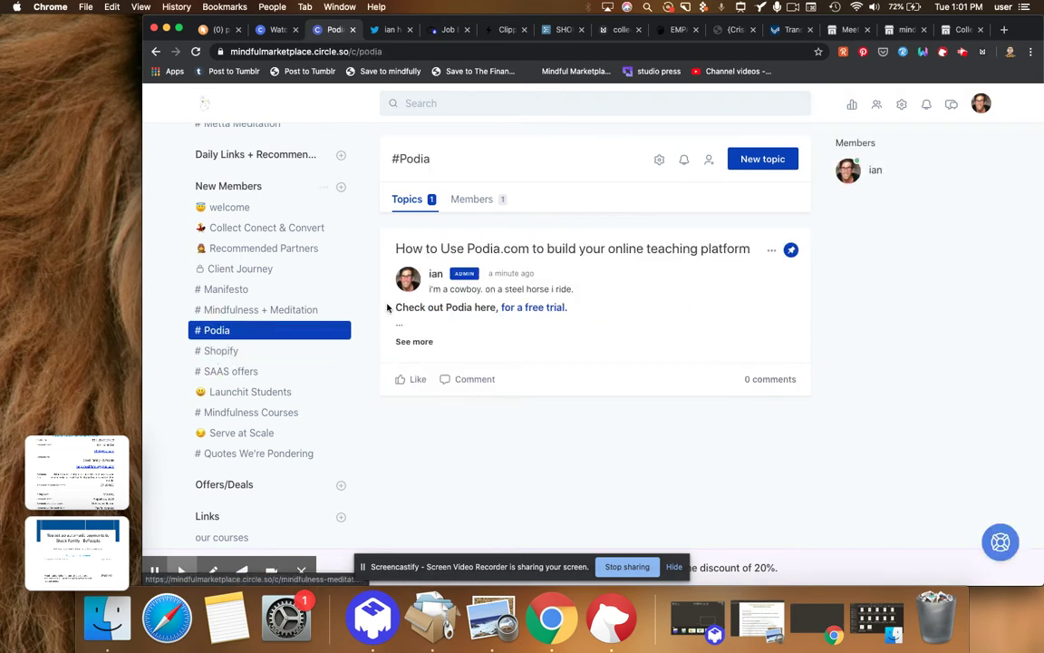
pyautogui.click(763, 159)
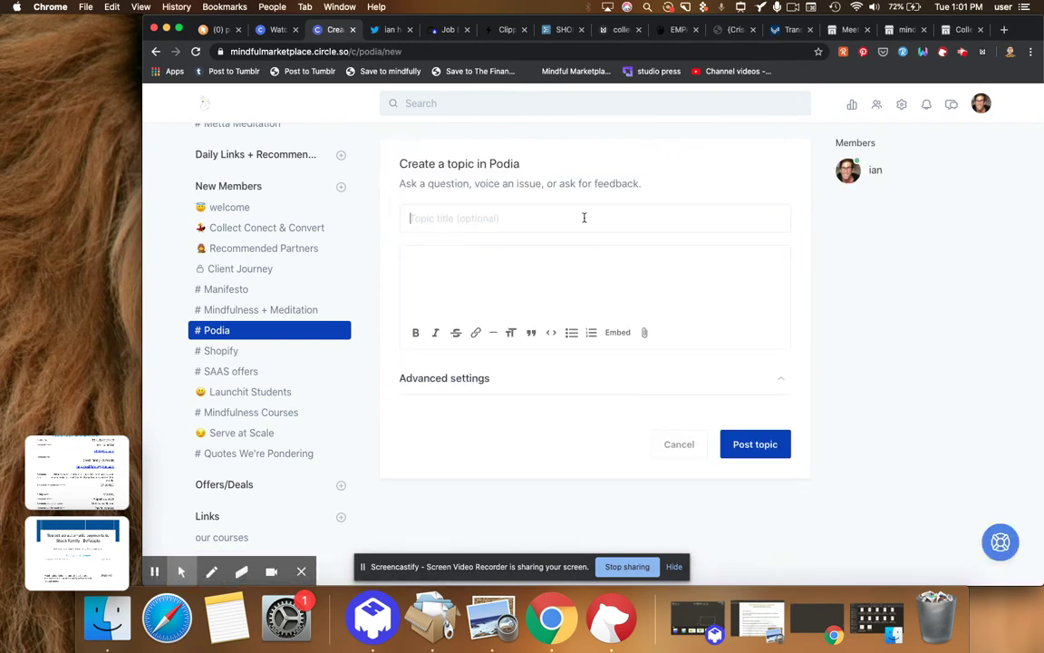
pyautogui.click(389, 29)
# Open youtube.com and search for 'podia tutorials'.
pyautogui.click(393, 51)
pyautogui.write('youtube.com')
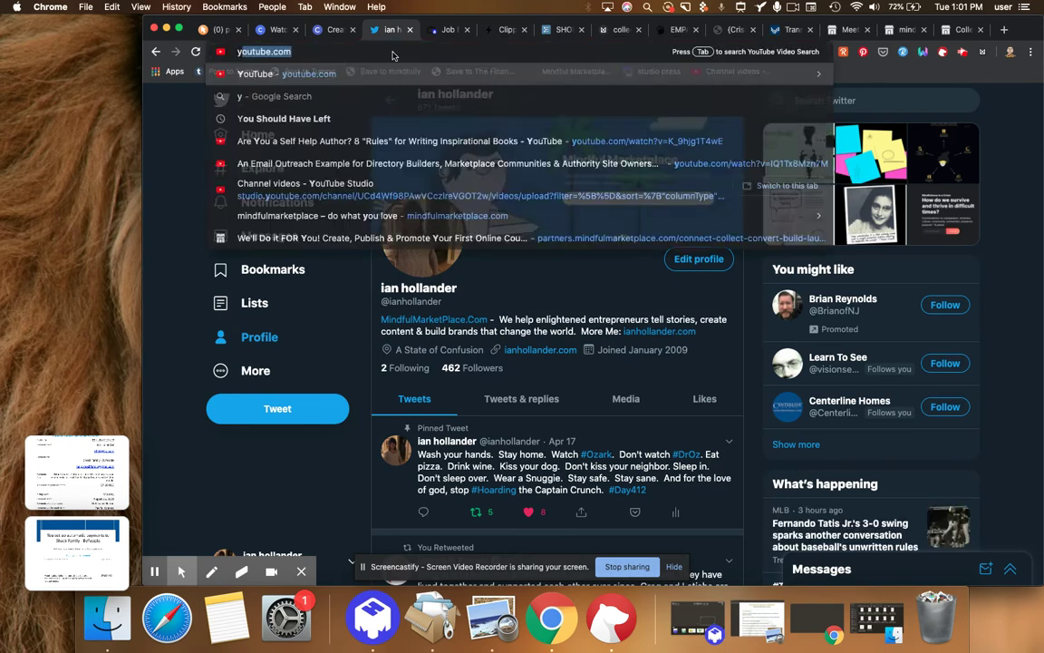
pyautogui.press('Return')
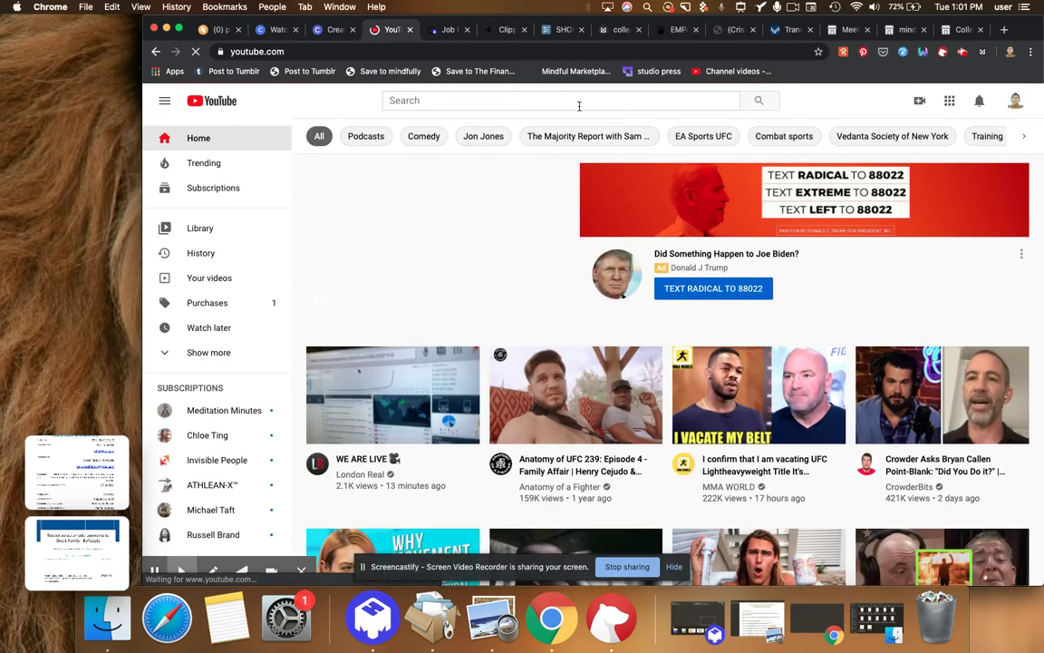
pyautogui.click(574, 101)
pyautogui.write('poi')
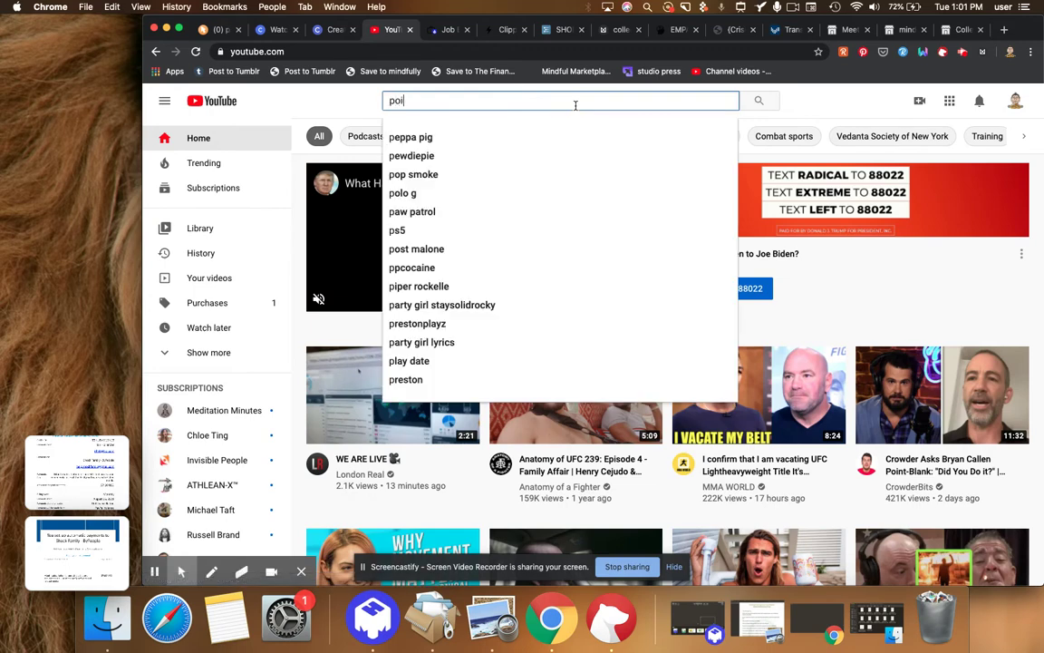
pyautogui.press('BackSpace')
pyautogui.write('dia')
pyautogui.press('Return')
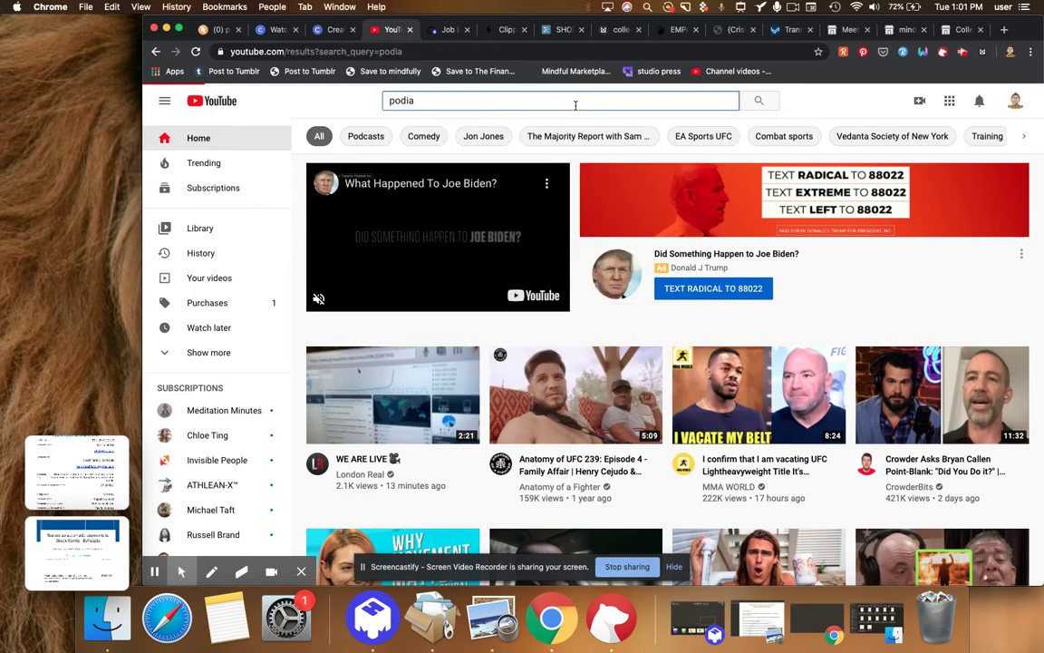
pyautogui.scroll(-1, 616, 189)
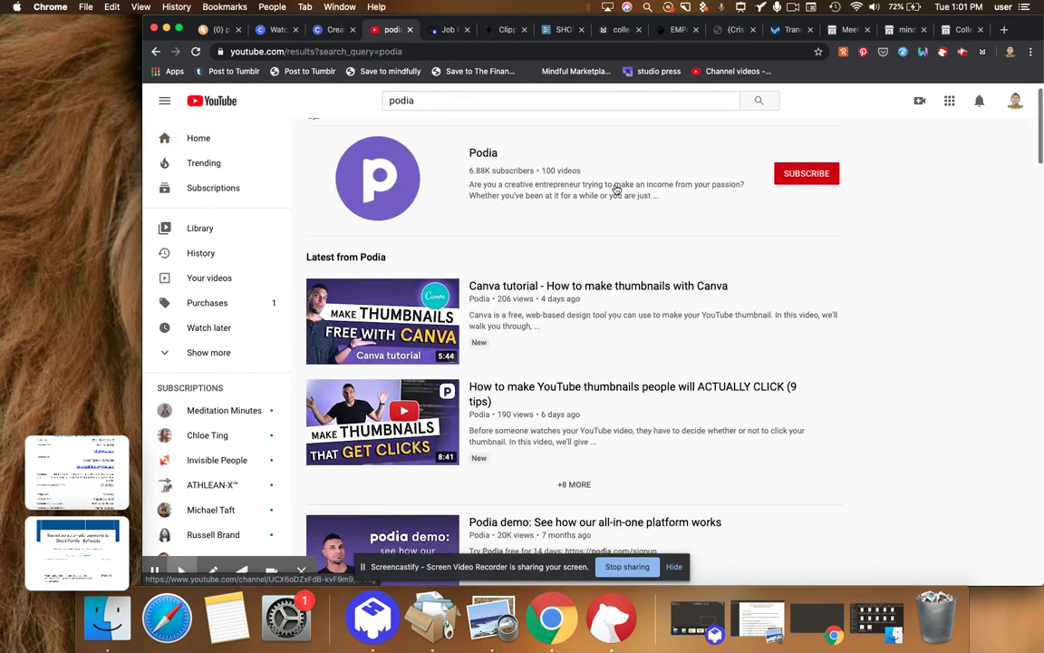
pyautogui.click(468, 104)
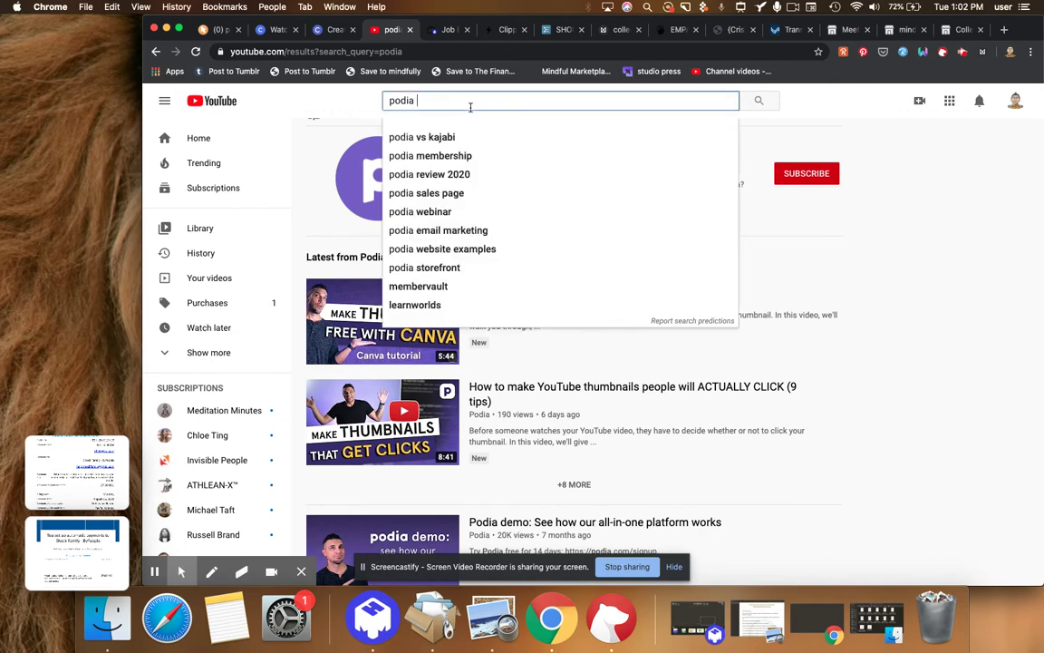
pyautogui.write('tutorials')
pyautogui.press('Return')
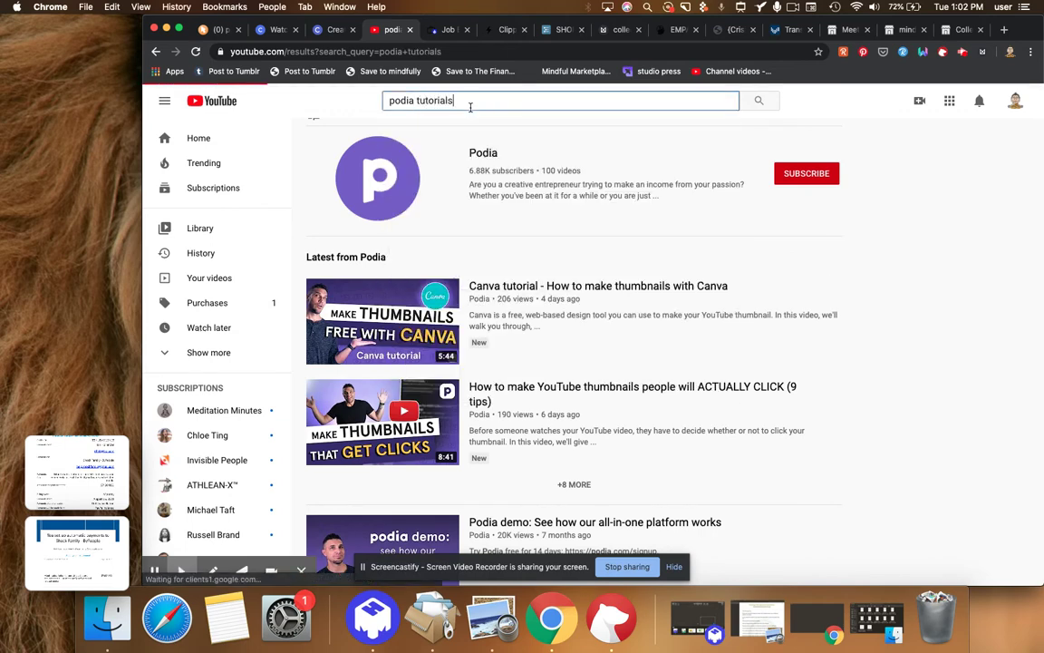
# Copy the Podia Demo video's share link and return to the new Circle topic form.
pyautogui.scroll(-2, 923, 335)
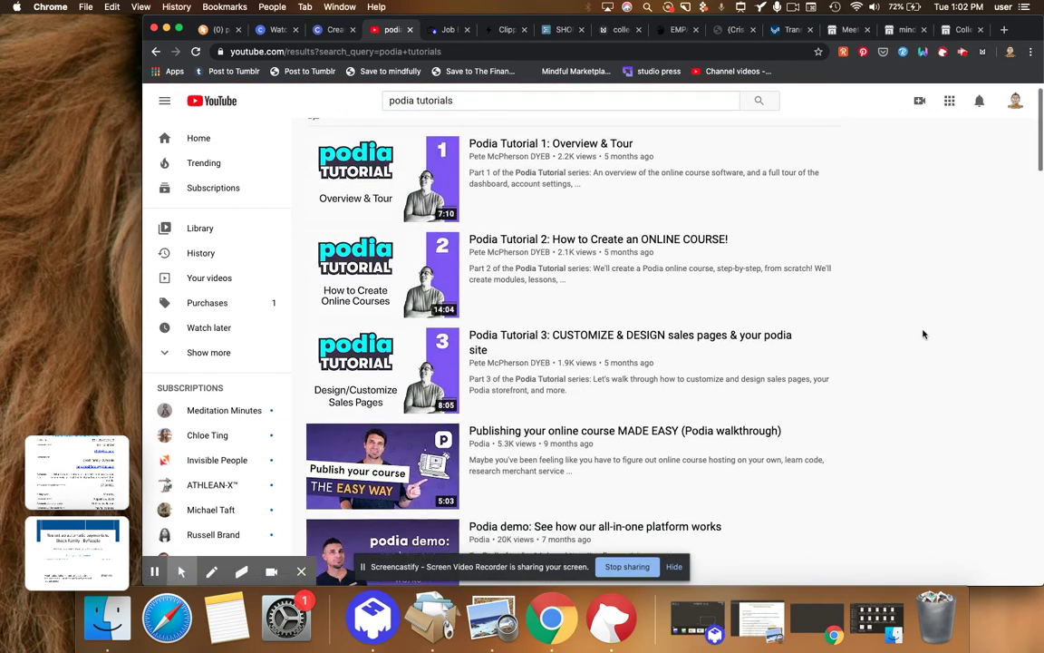
pyautogui.scroll(-6, 923, 335)
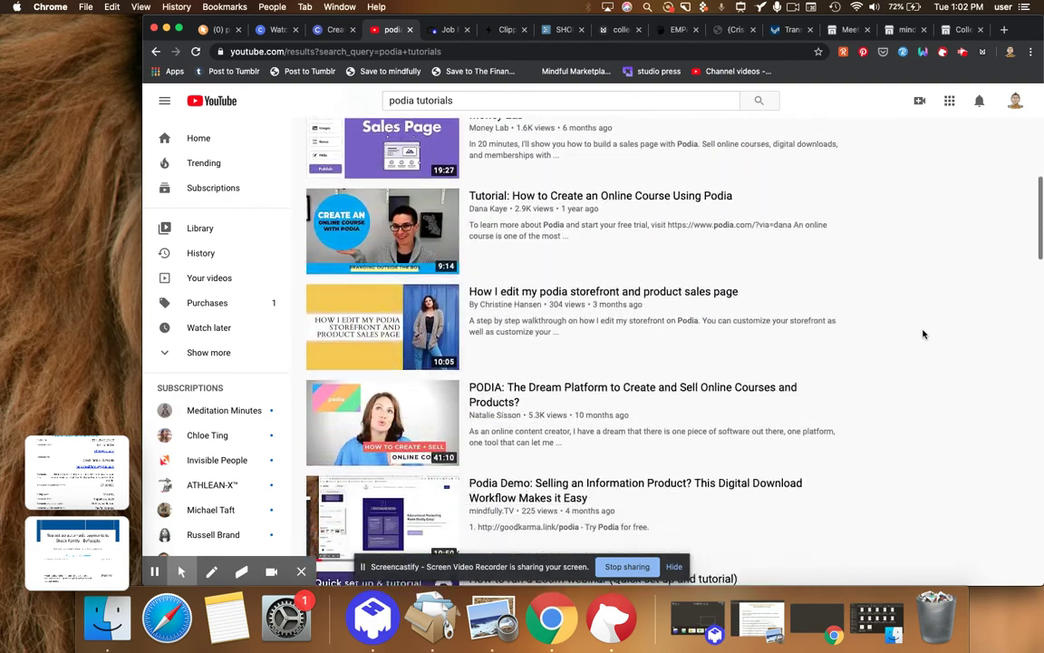
pyautogui.scroll(-5, 923, 334)
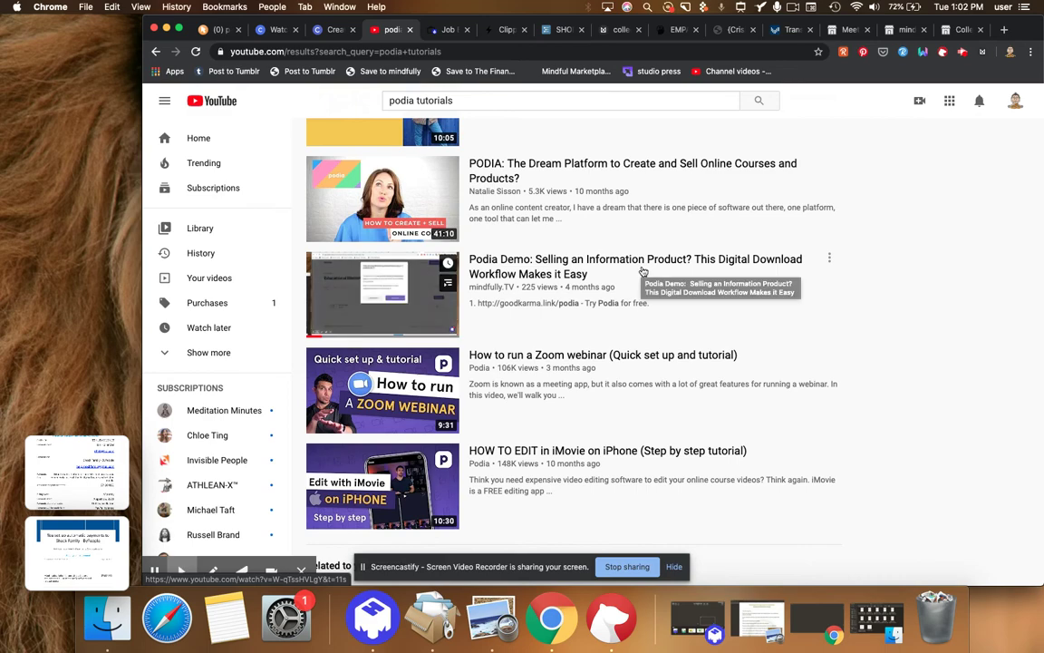
pyautogui.scroll(-1, 839, 332)
pyautogui.scroll(-10, 839, 332)
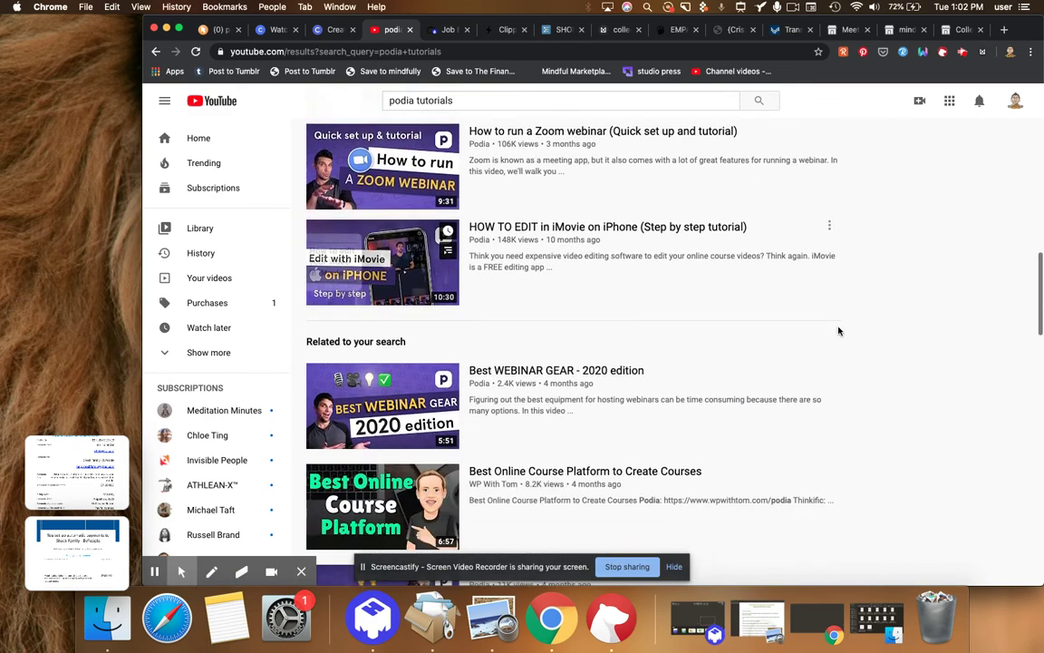
pyautogui.scroll(-3, 839, 332)
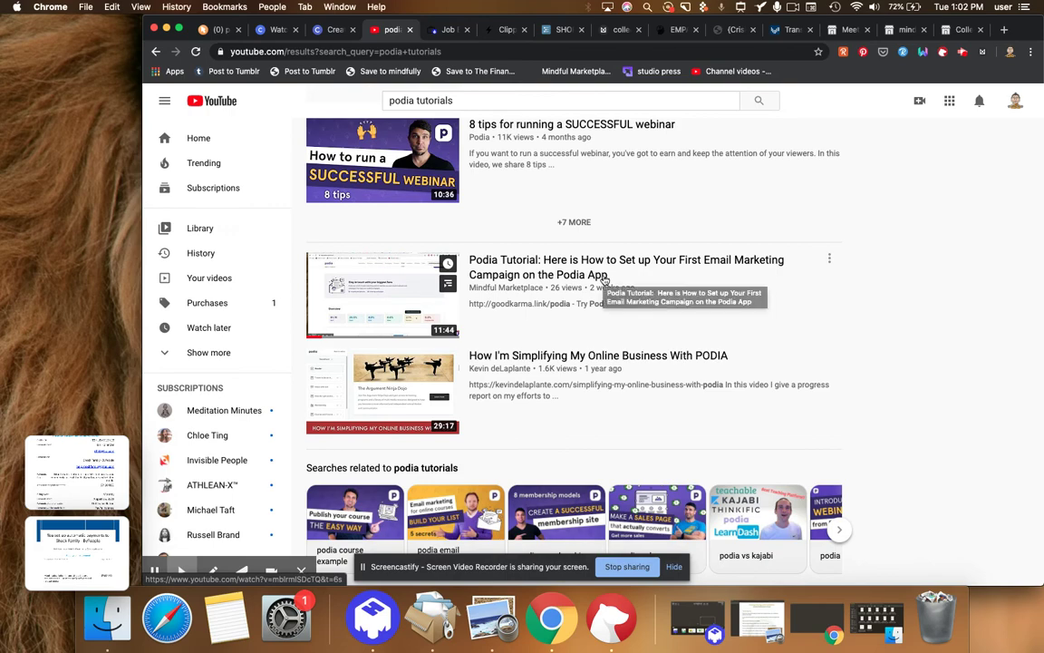
pyautogui.scroll(1, 728, 343)
pyautogui.scroll(12, 728, 343)
pyautogui.scroll(2, 728, 344)
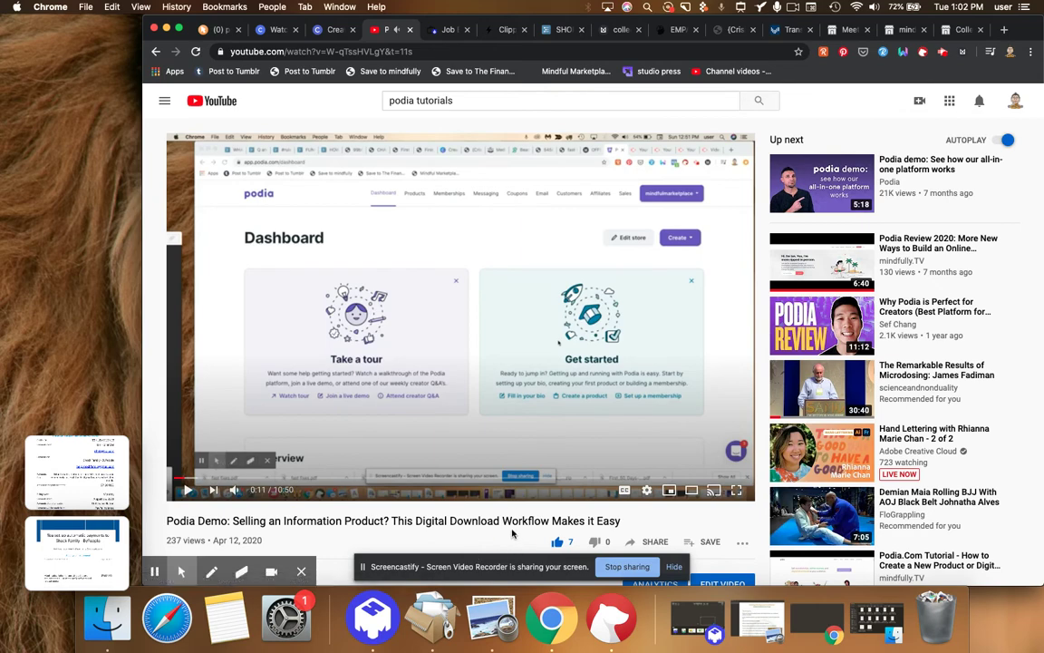
pyautogui.click(659, 541)
pyautogui.click(712, 404)
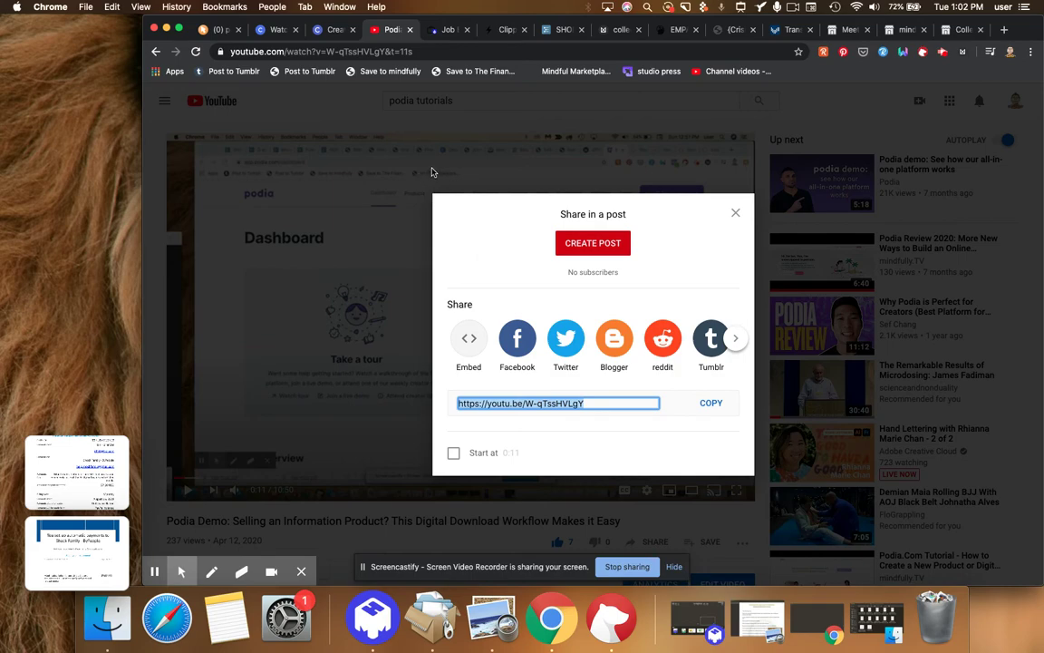
pyautogui.click(522, 108)
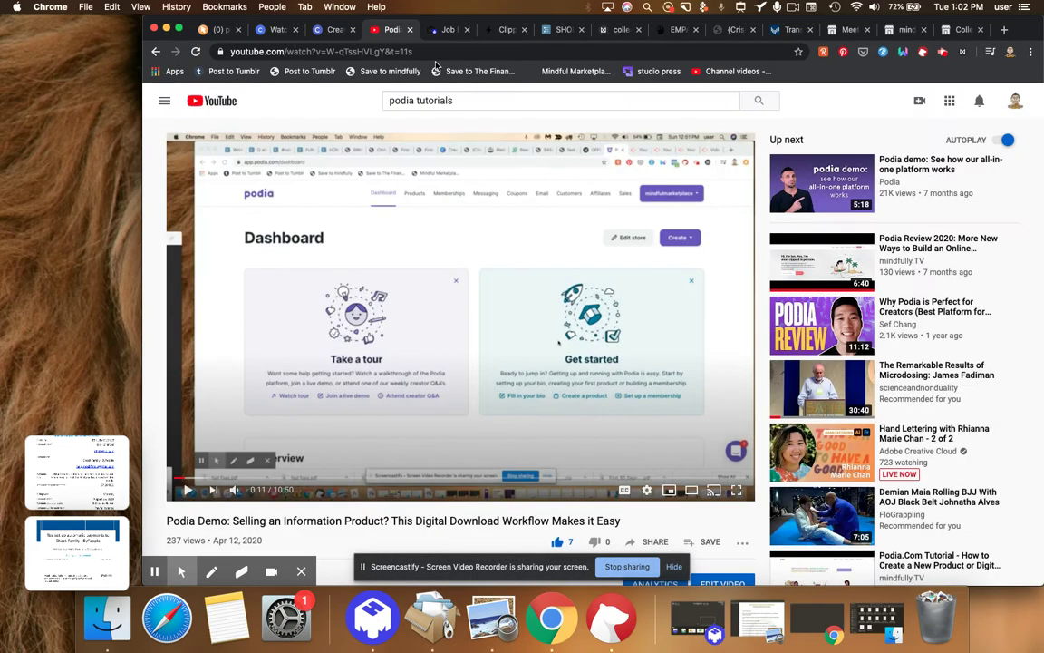
pyautogui.click(332, 30)
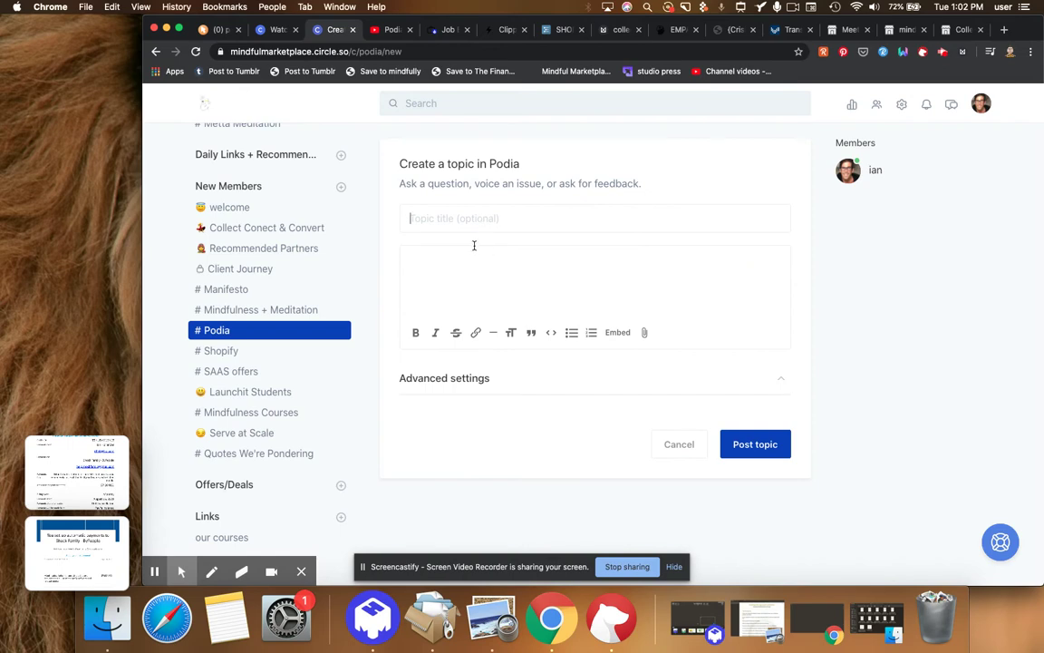
# Embed the copied Podia Demo YouTube link in the topic body.
pyautogui.click(616, 333)
pyautogui.press('super+v')
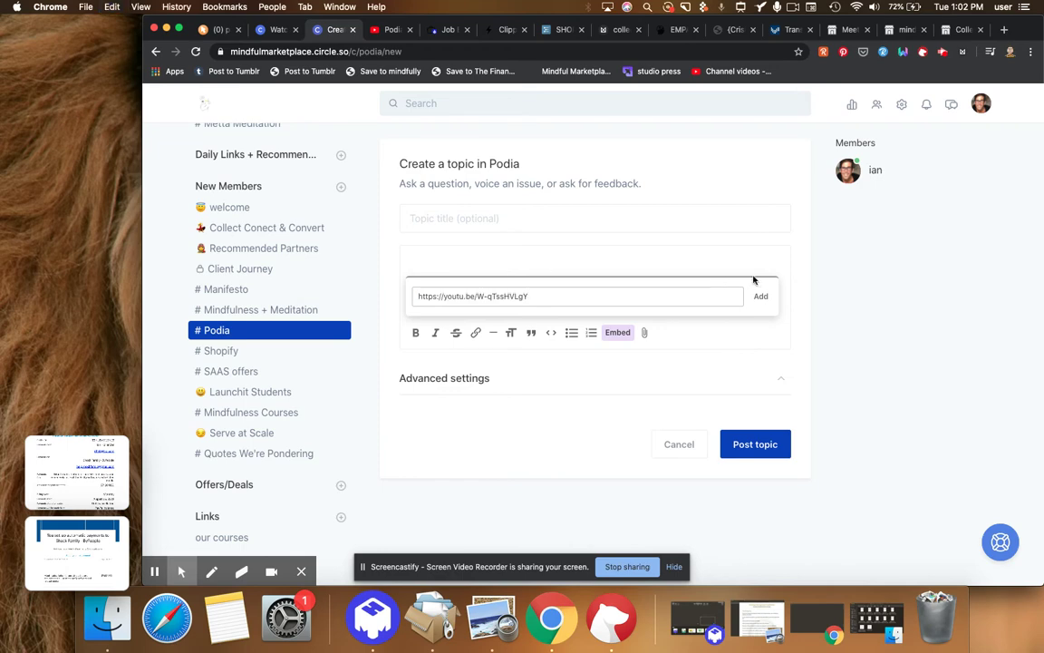
pyautogui.click(762, 299)
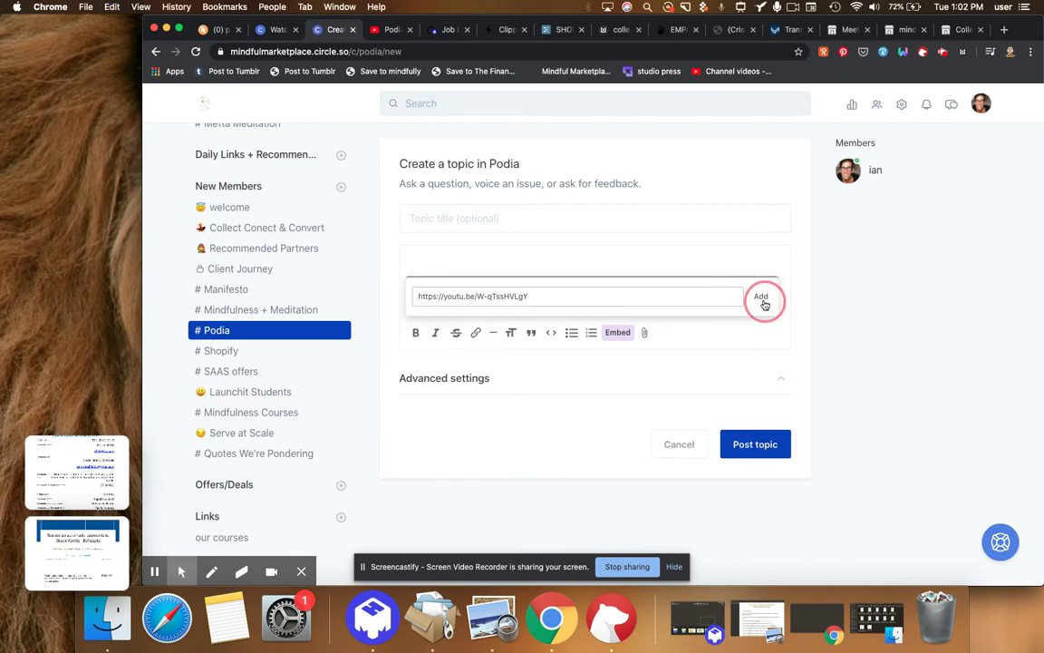
# Title the topic 'Podia Walkthrough for Doing X' and post it.
pyautogui.click(490, 216)
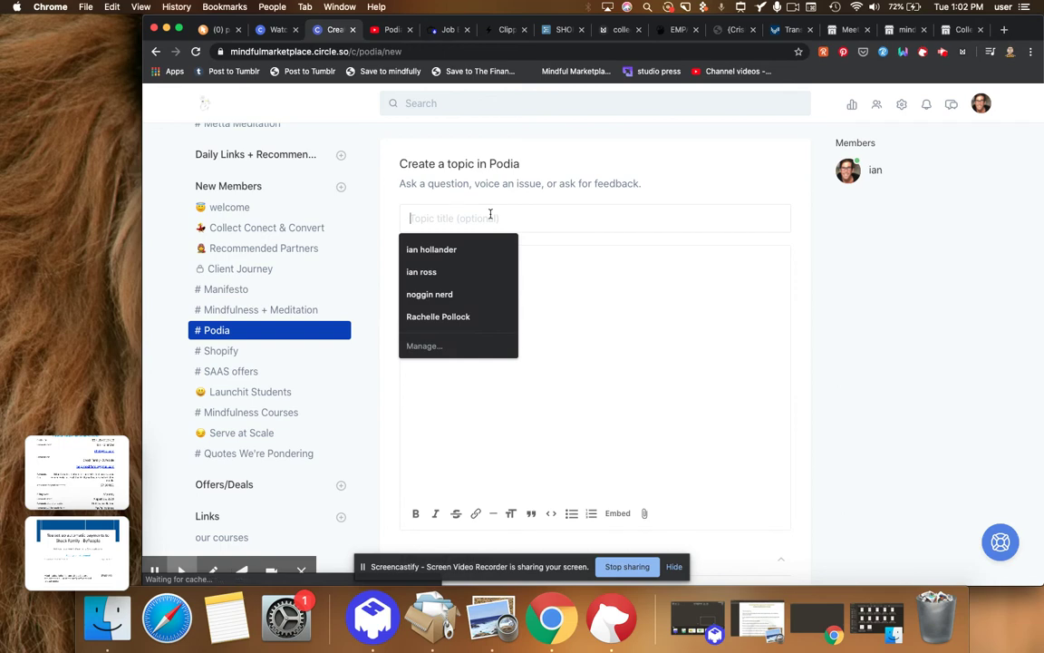
pyautogui.write('Podia Walkthroug')
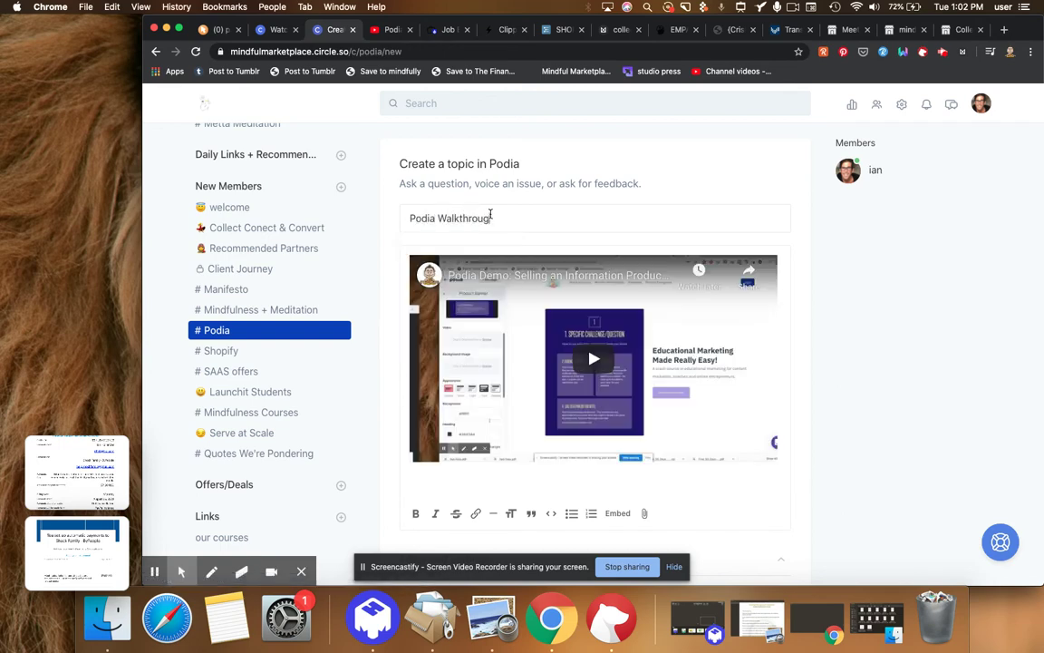
pyautogui.write('h for M')
pyautogui.press('BackSpace')
pyautogui.write('Doing X')
pyautogui.click(861, 335)
pyautogui.scroll(-3, 861, 336)
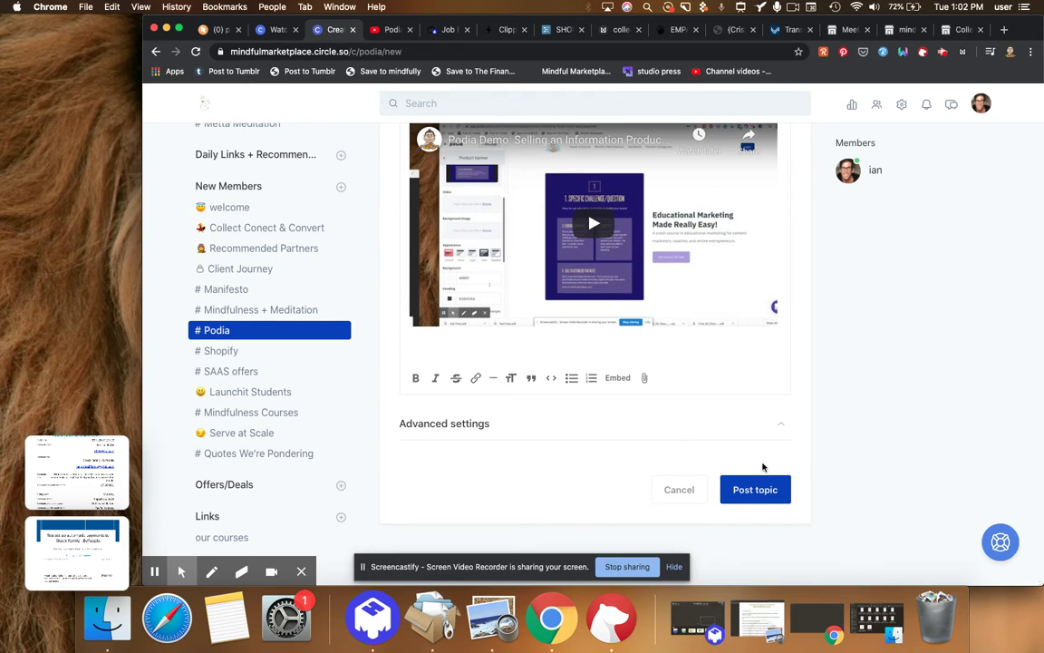
pyautogui.click(758, 489)
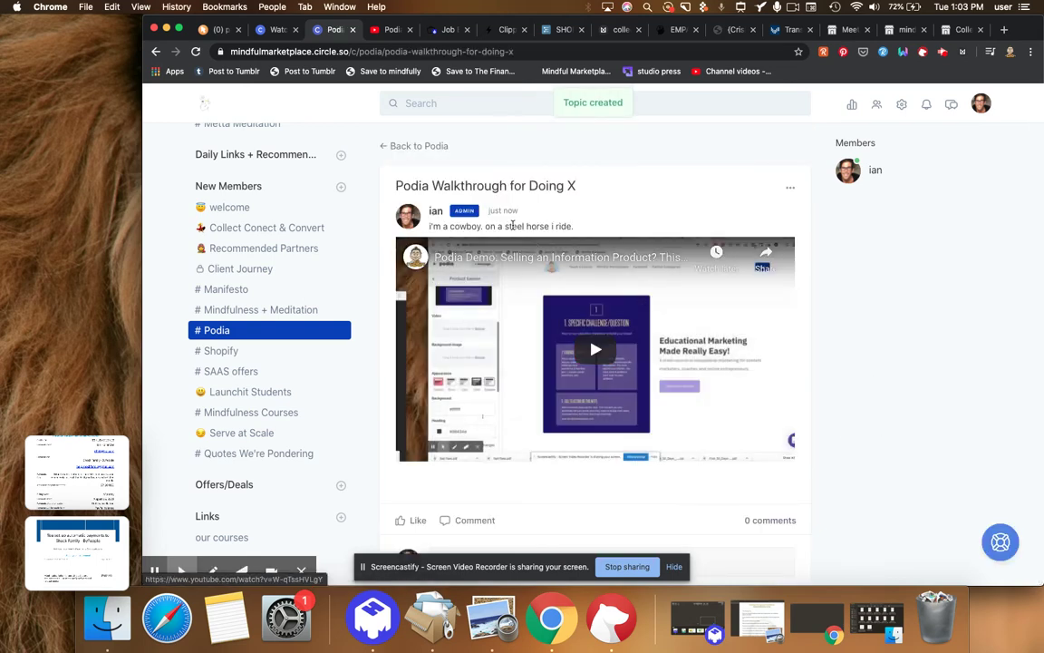
# View the new Walkthrough topic from the Podia list, then return to the list.
pyautogui.click(260, 337)
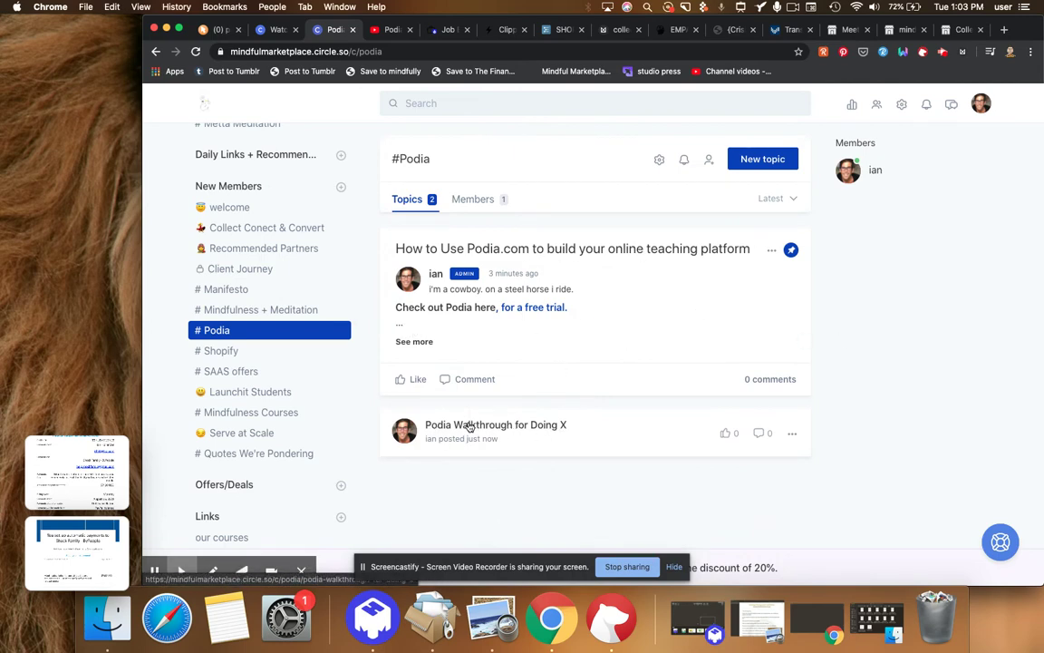
pyautogui.click(469, 426)
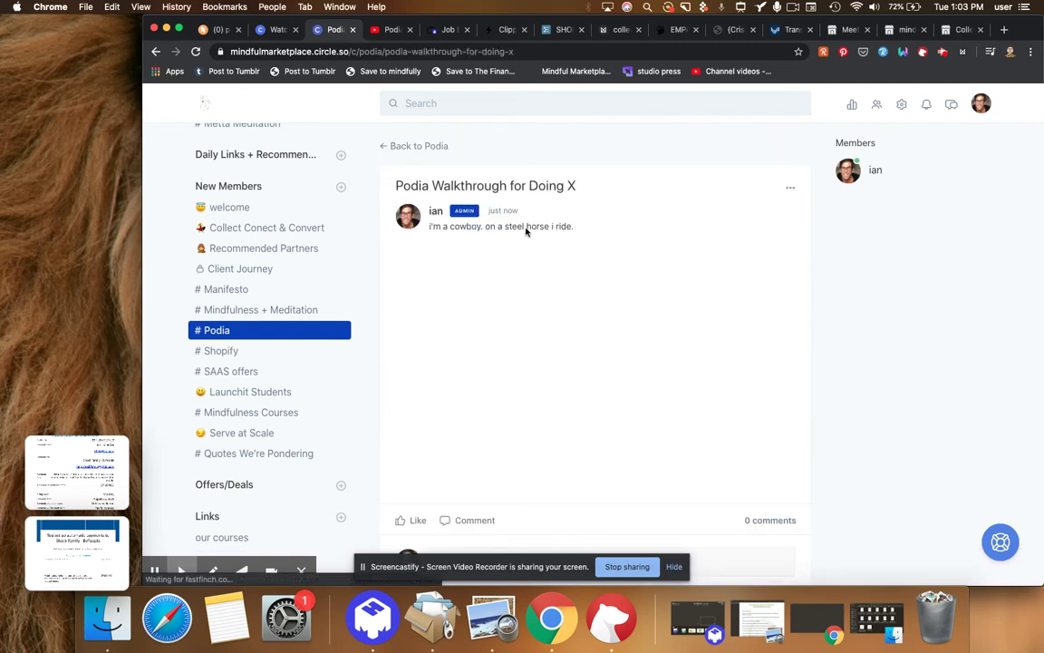
pyautogui.click(155, 51)
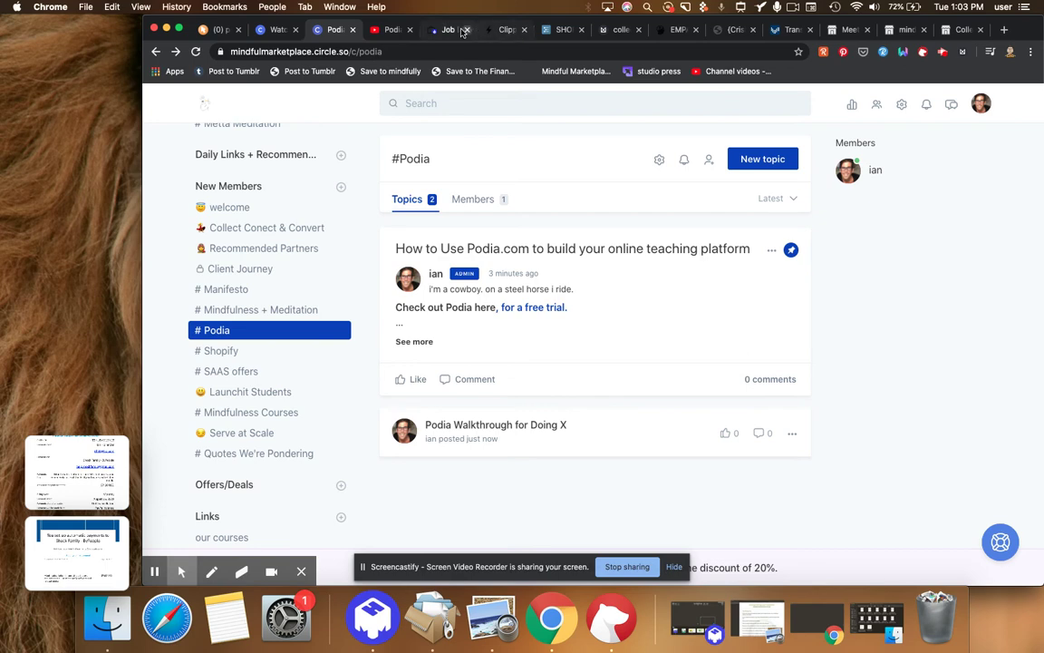
# Search YouTube for 'podia email marketing' and browse the results.
pyautogui.click(391, 29)
pyautogui.click(470, 104)
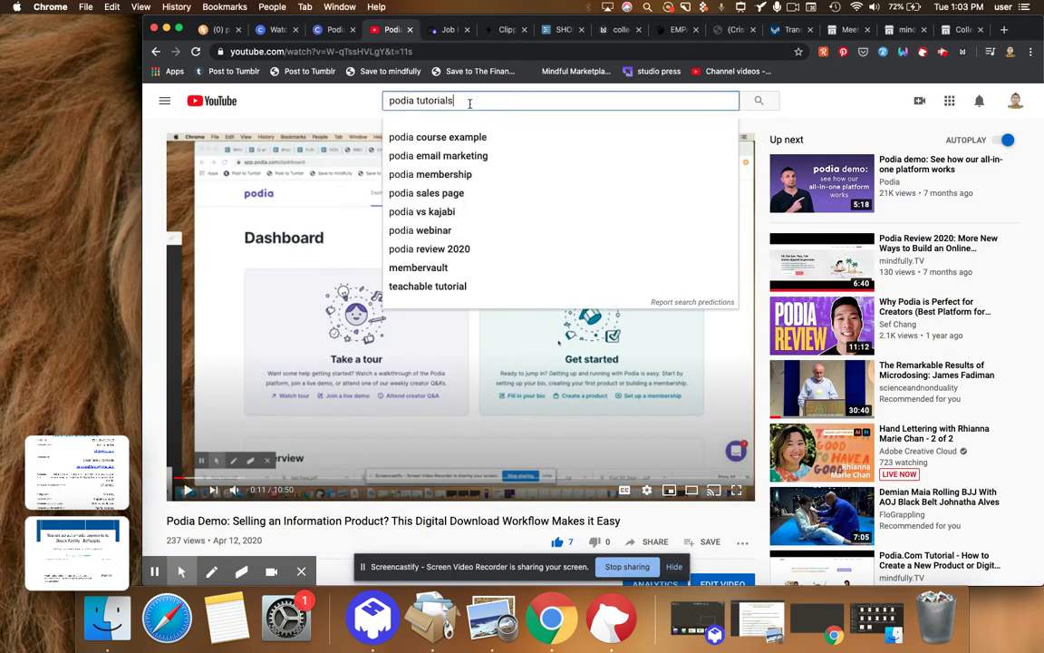
pyautogui.press('BackSpace')
pyautogui.press('BackSpace')
pyautogui.press('BackSpace')
pyautogui.press('BackSpace')
pyautogui.press('BackSpace')
pyautogui.press('BackSpace')
pyautogui.press('BackSpace')
pyautogui.press('BackSpace')
pyautogui.press('BackSpace')
pyautogui.press('BackSpace')
pyautogui.write('email marketing')
pyautogui.press('Return')
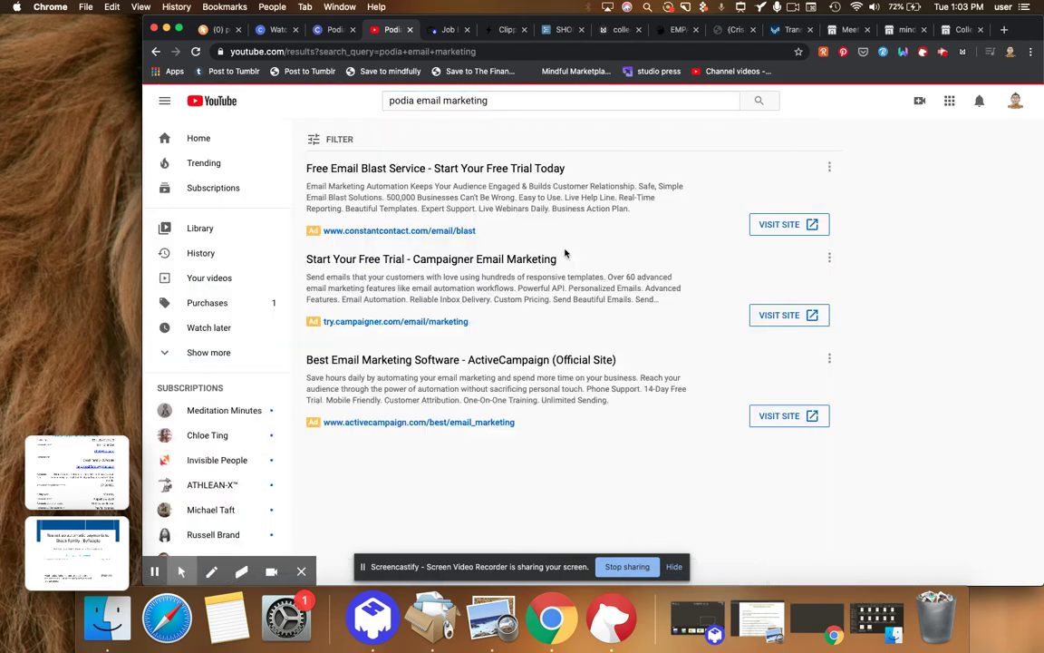
pyautogui.scroll(-1, 662, 231)
pyautogui.scroll(-5, 662, 231)
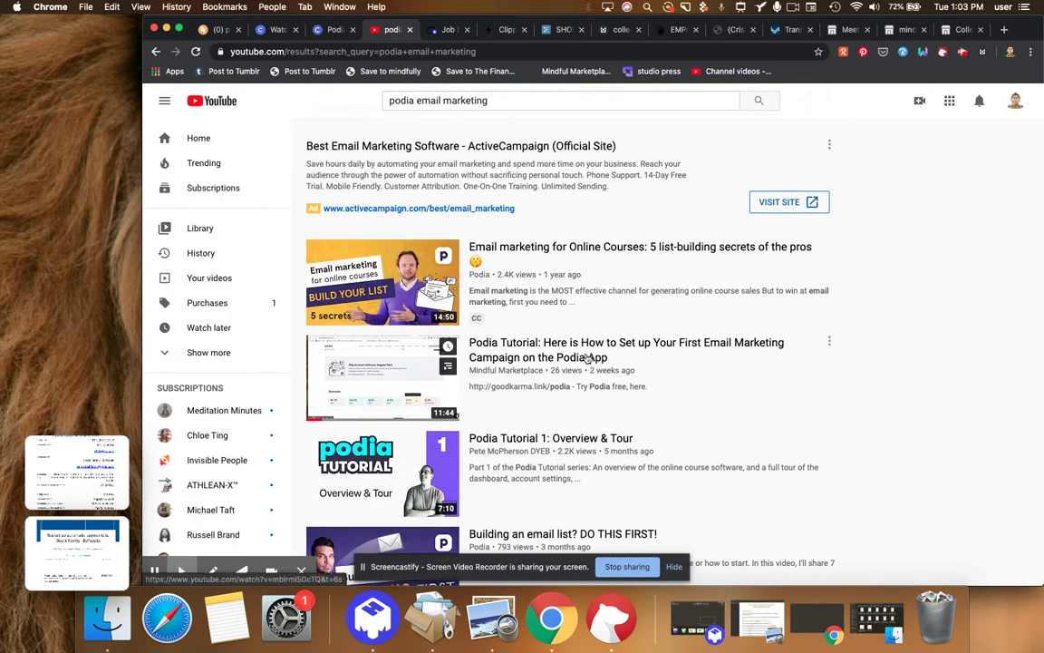
pyautogui.scroll(-1, 587, 359)
pyautogui.scroll(-6, 587, 359)
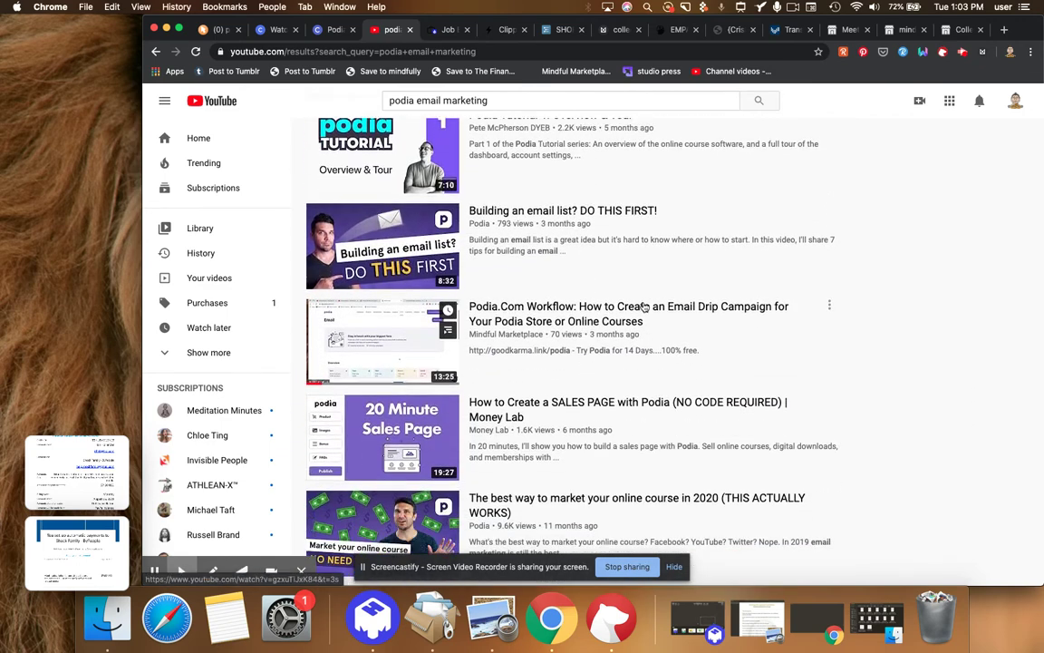
pyautogui.scroll(-8, 644, 307)
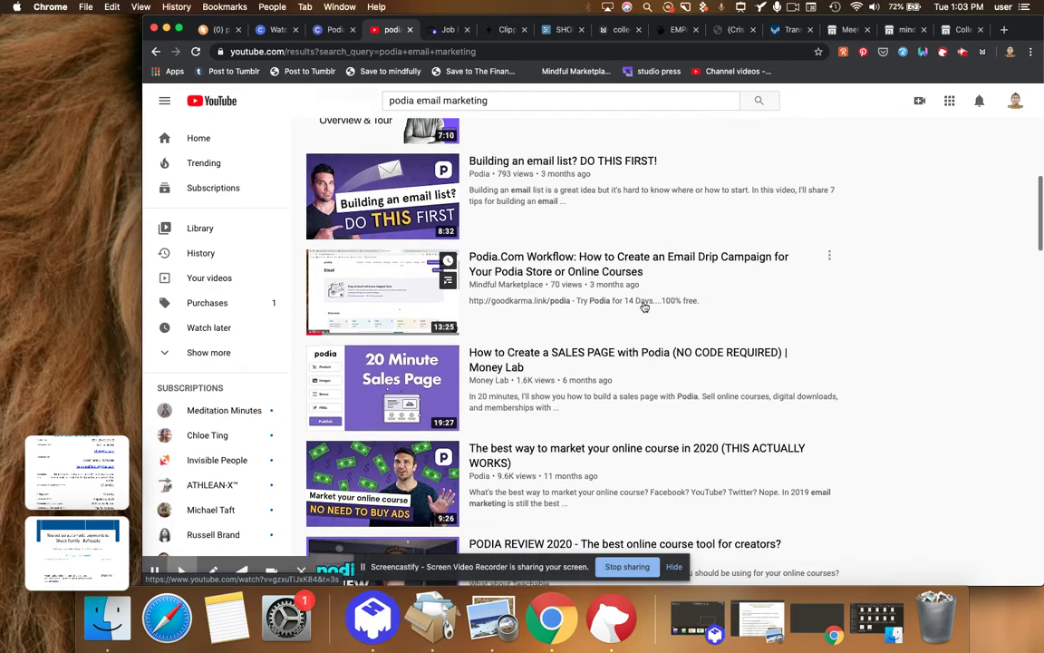
pyautogui.scroll(-13, 645, 308)
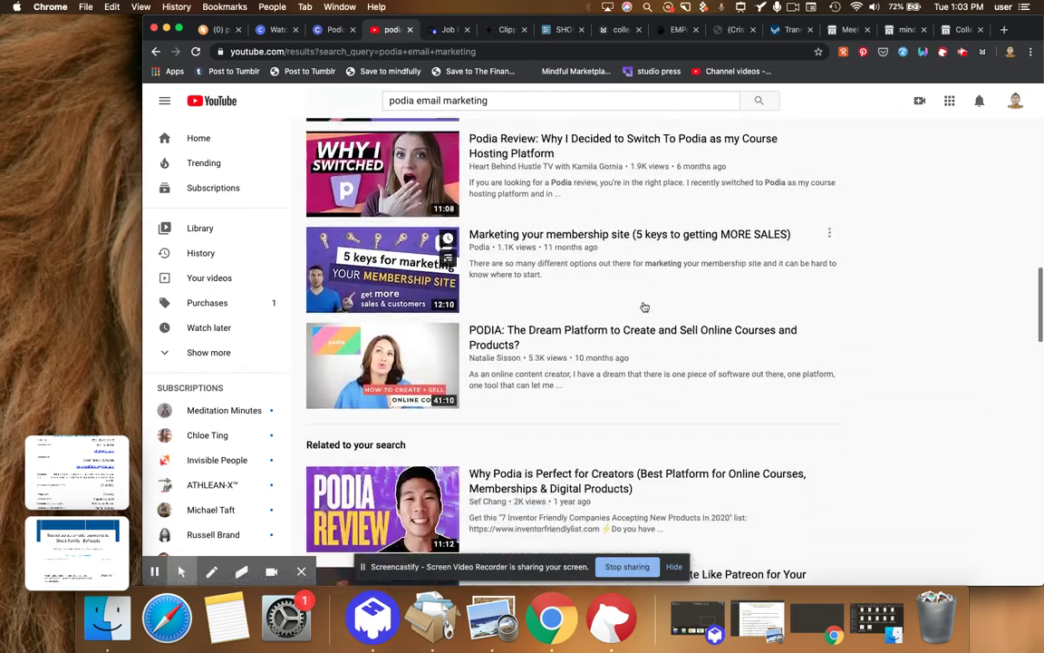
pyautogui.scroll(-1, 644, 308)
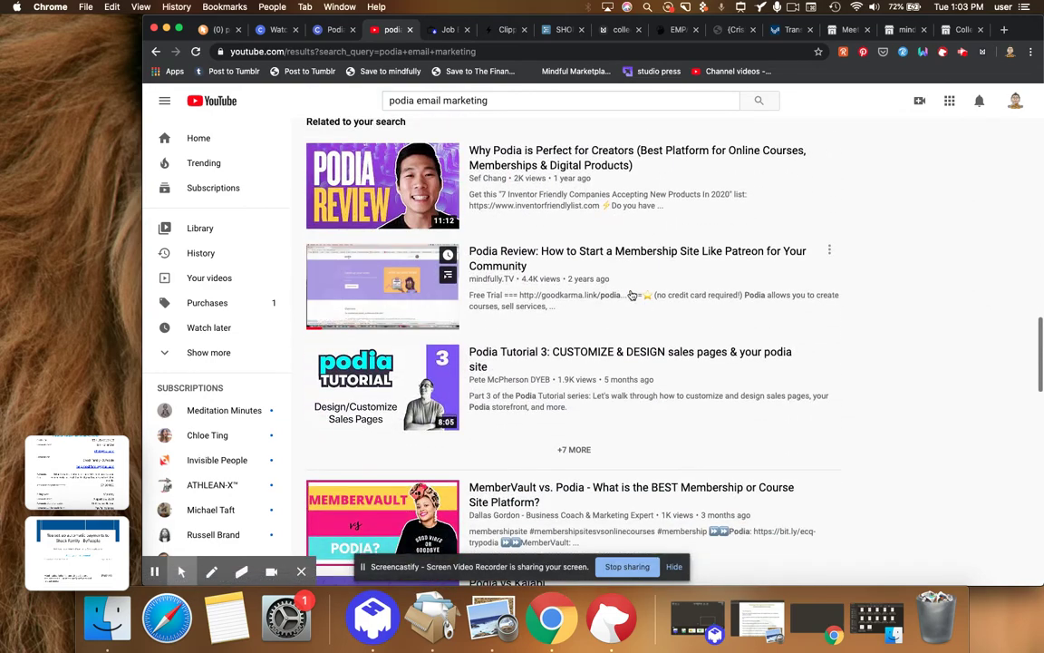
# Open and pause the Podia Review membership video, then copy its youtu.be share link.
pyautogui.click(706, 258)
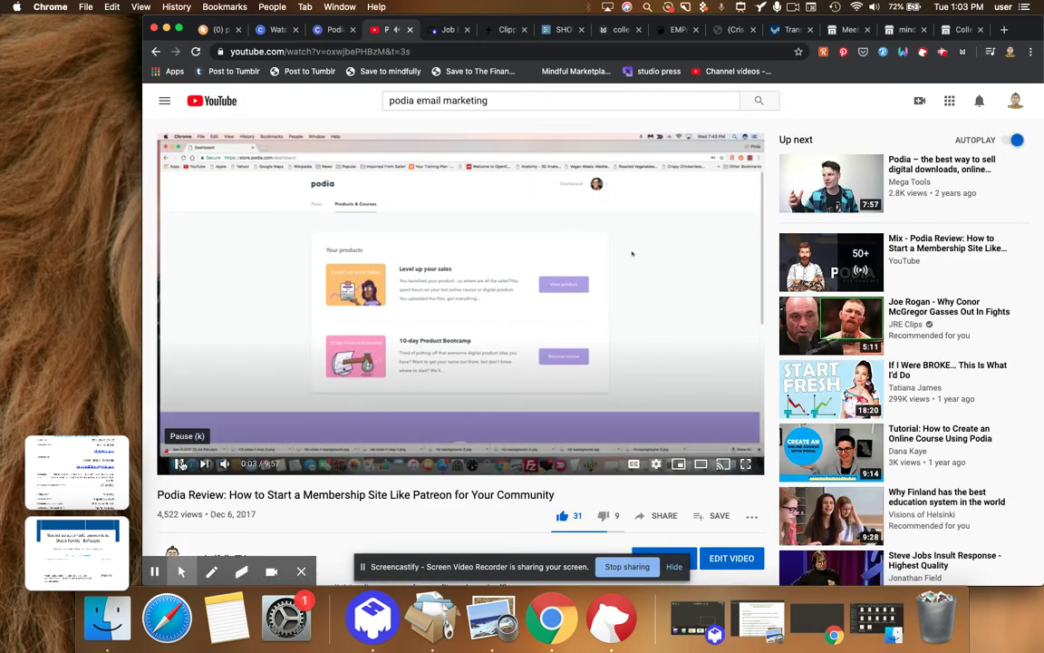
pyautogui.click(178, 463)
pyautogui.moveTo(181, 570)
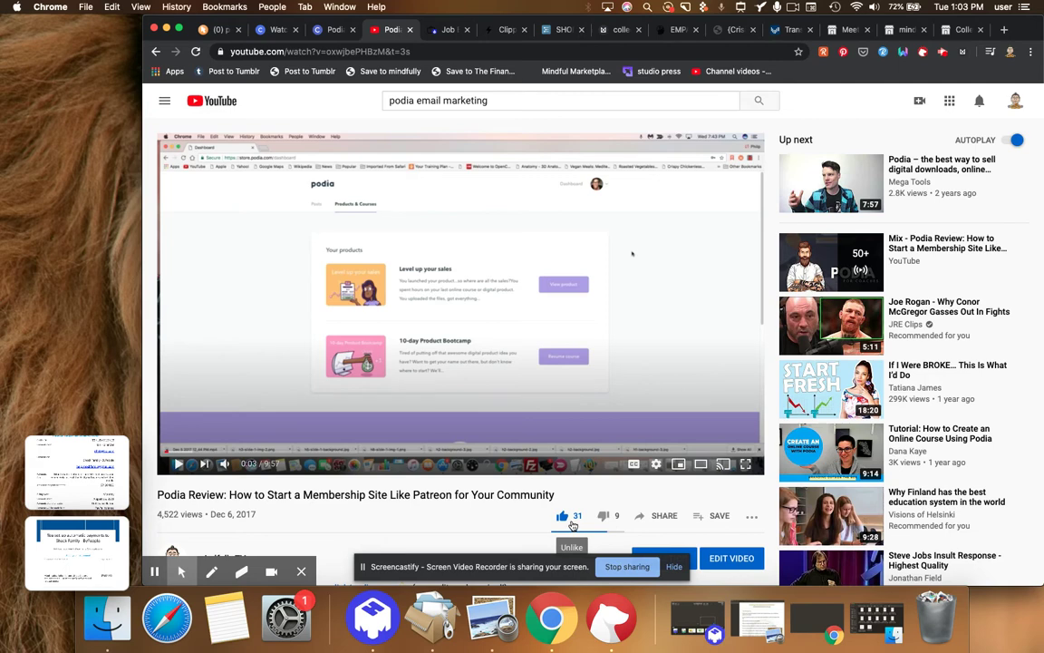
pyautogui.press('Down')
pyautogui.click(619, 494)
pyautogui.scroll(-3, 620, 494)
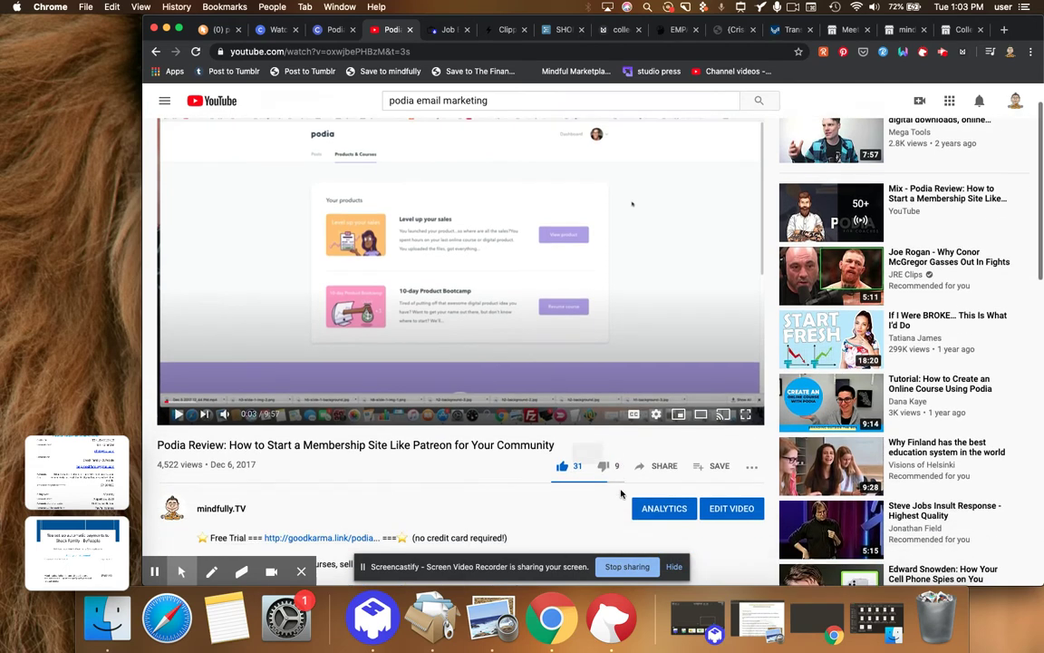
pyautogui.scroll(-3, 621, 494)
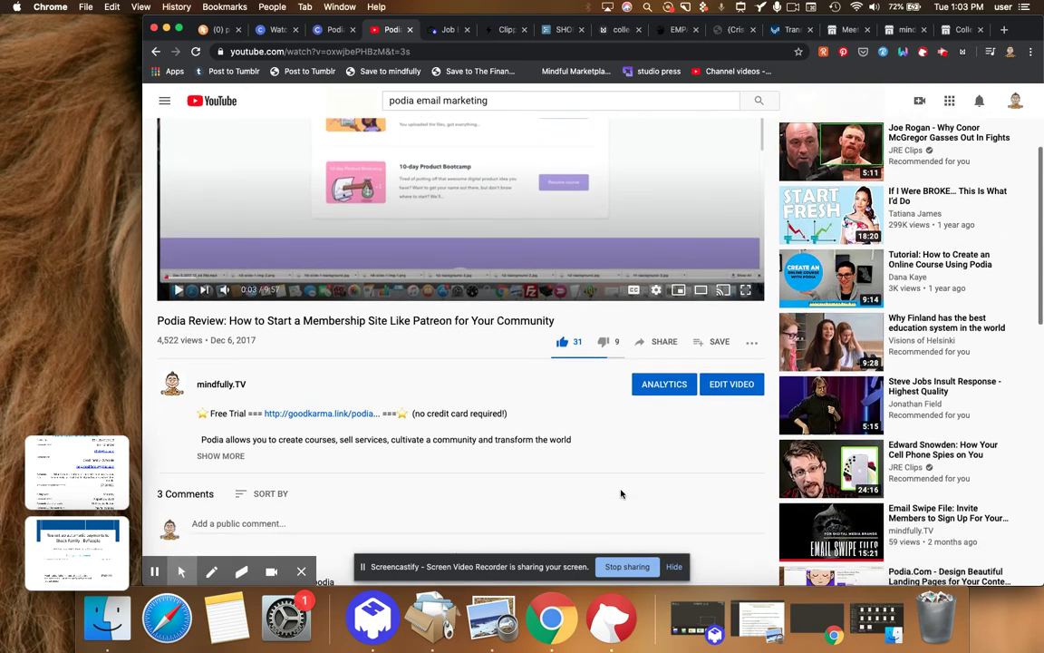
pyautogui.scroll(-2, 621, 494)
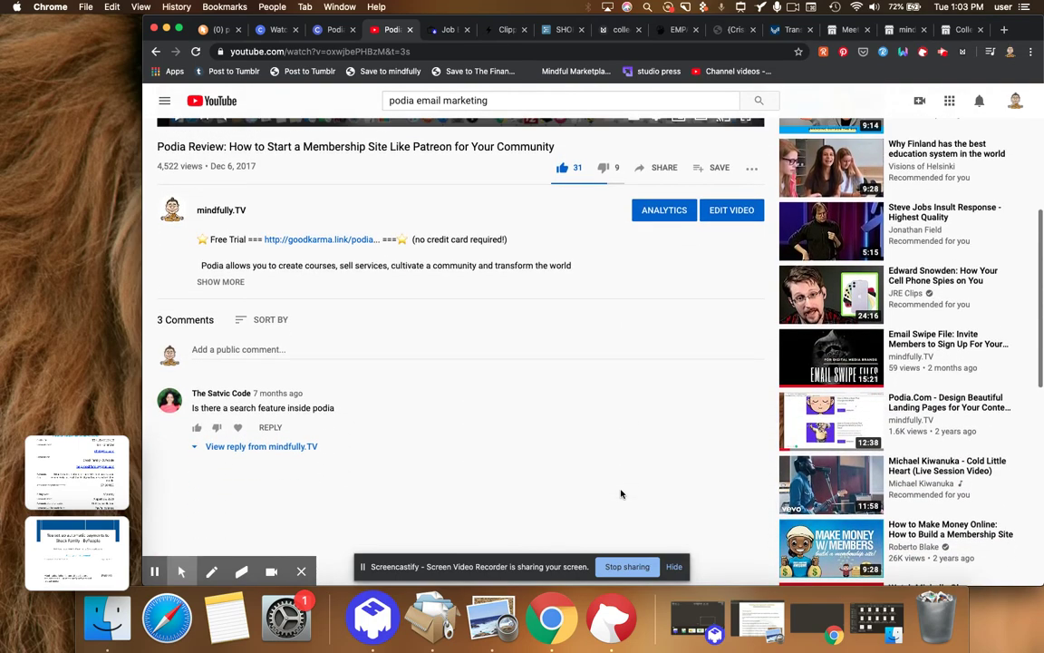
pyautogui.scroll(4, 621, 494)
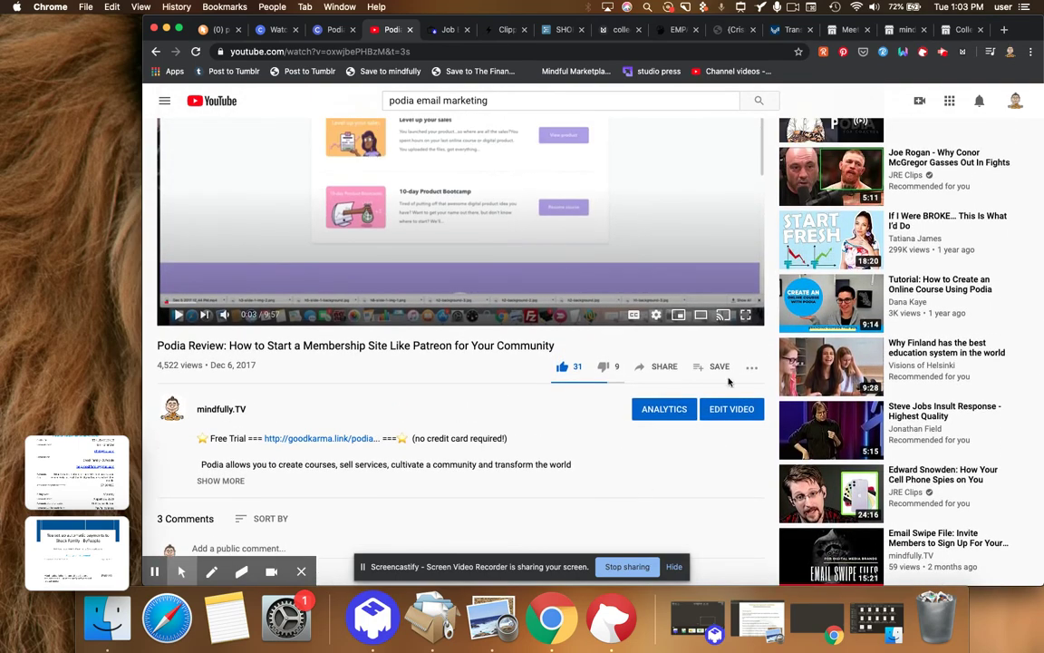
pyautogui.click(664, 367)
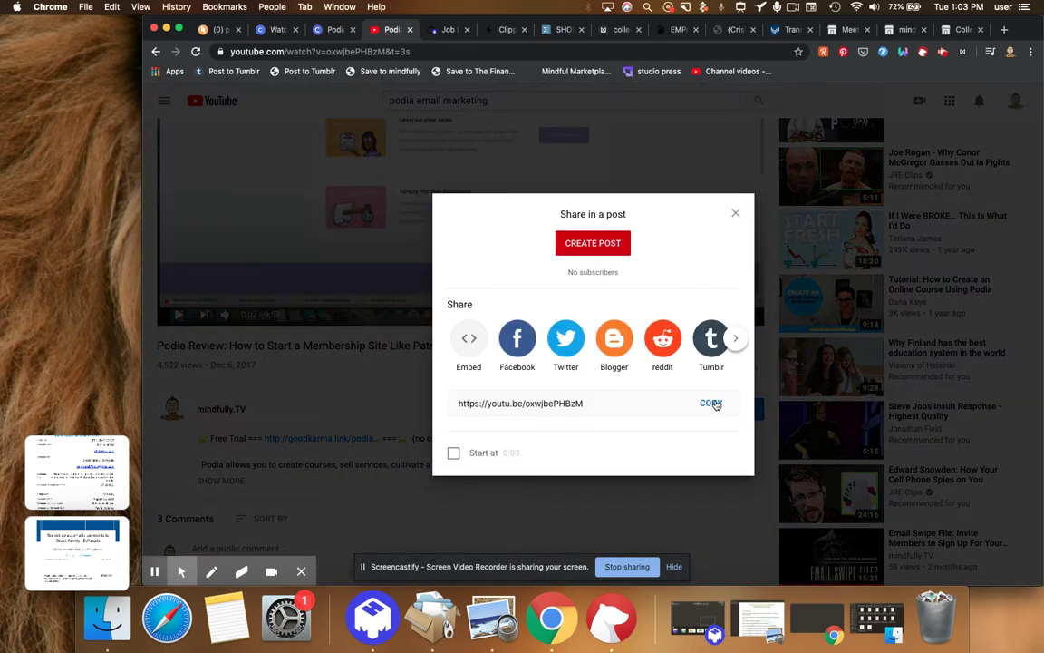
pyautogui.click(715, 404)
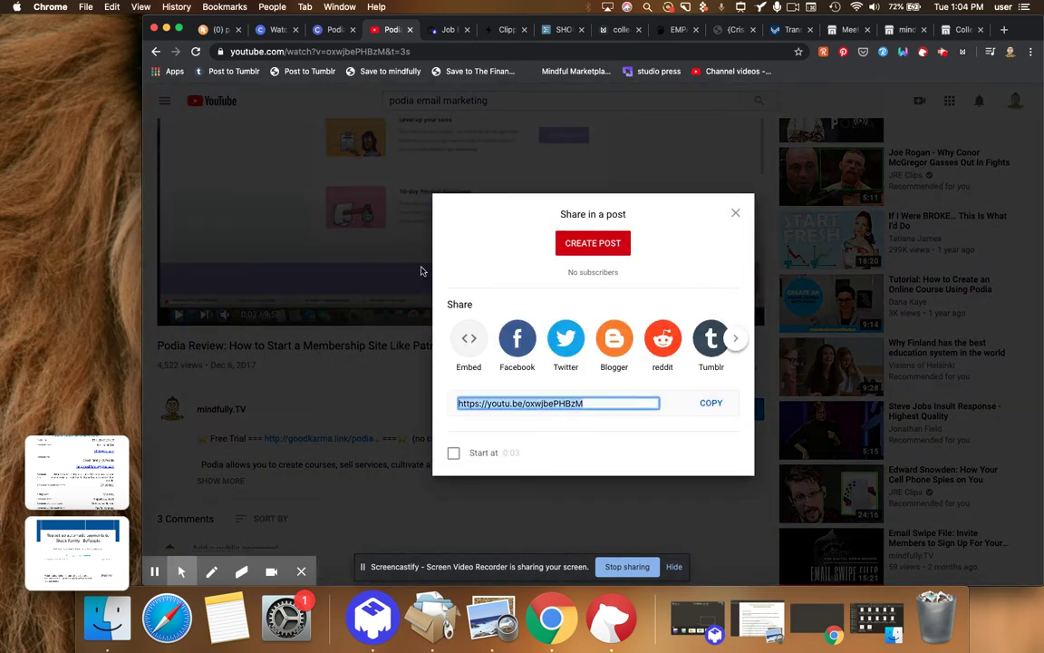
# Start a Podia topic titled 'How to use Podia's…' embedding the copied Podia Review video.
pyautogui.click(337, 31)
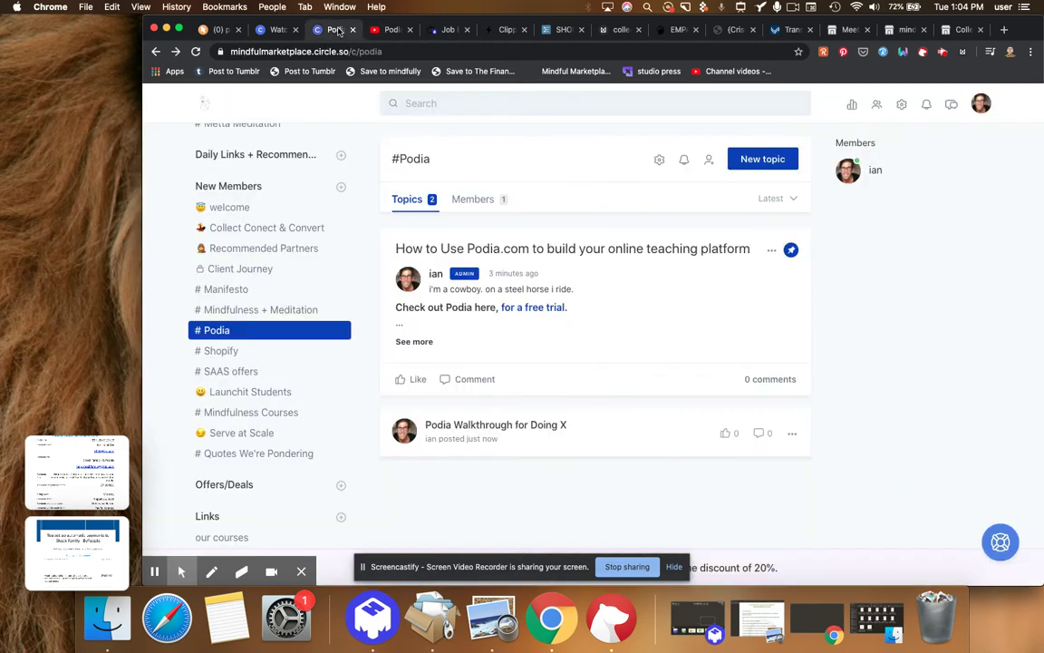
pyautogui.click(772, 157)
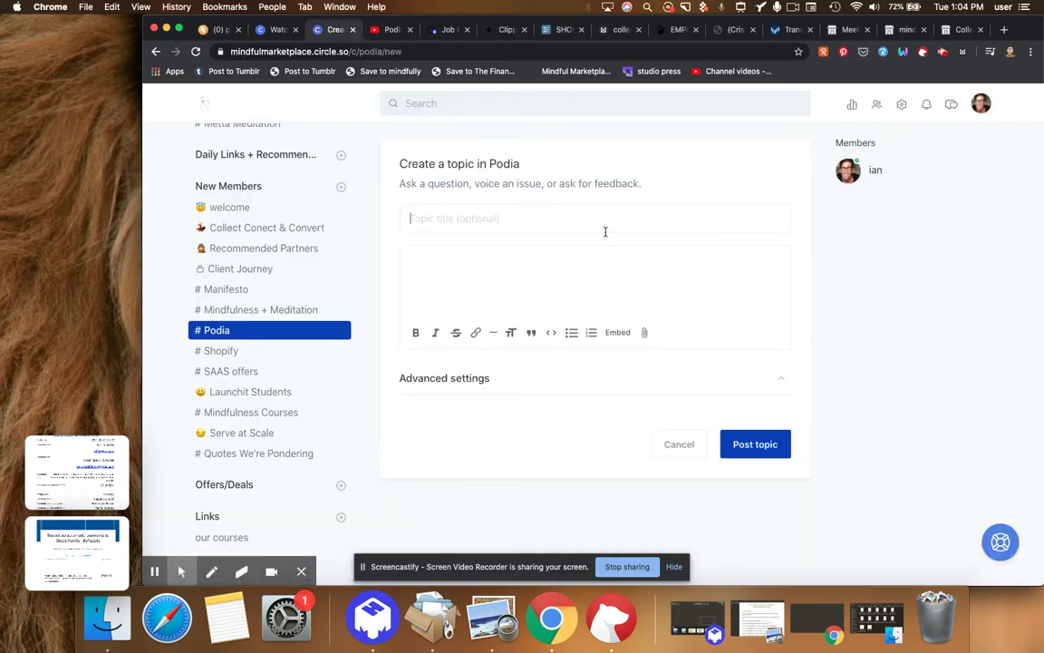
pyautogui.write('How to use Po')
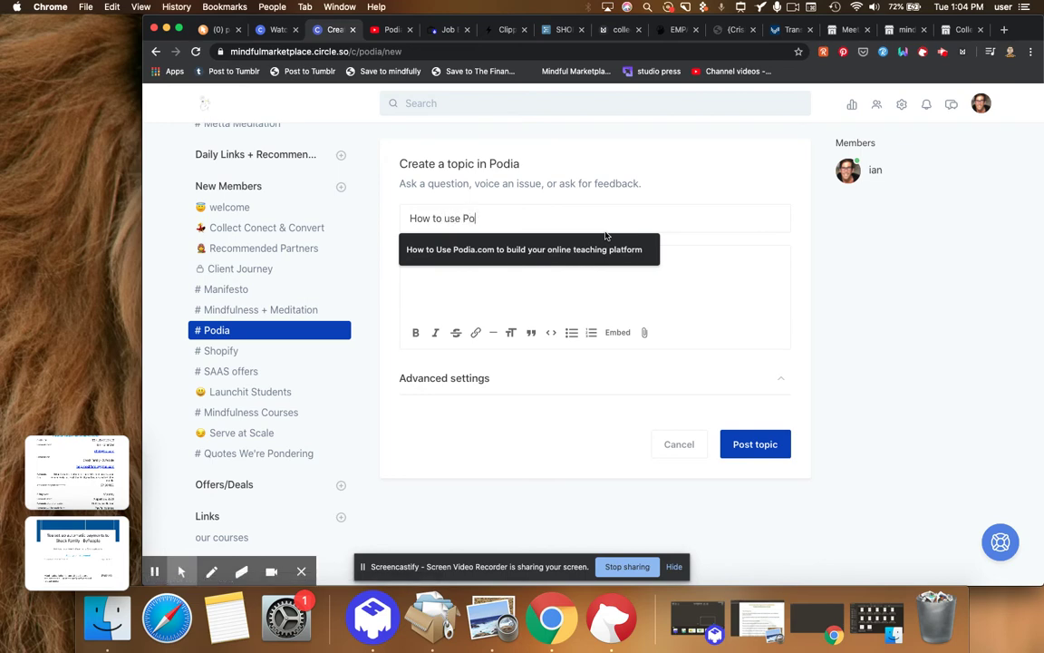
pyautogui.write("dia's Membership Features")
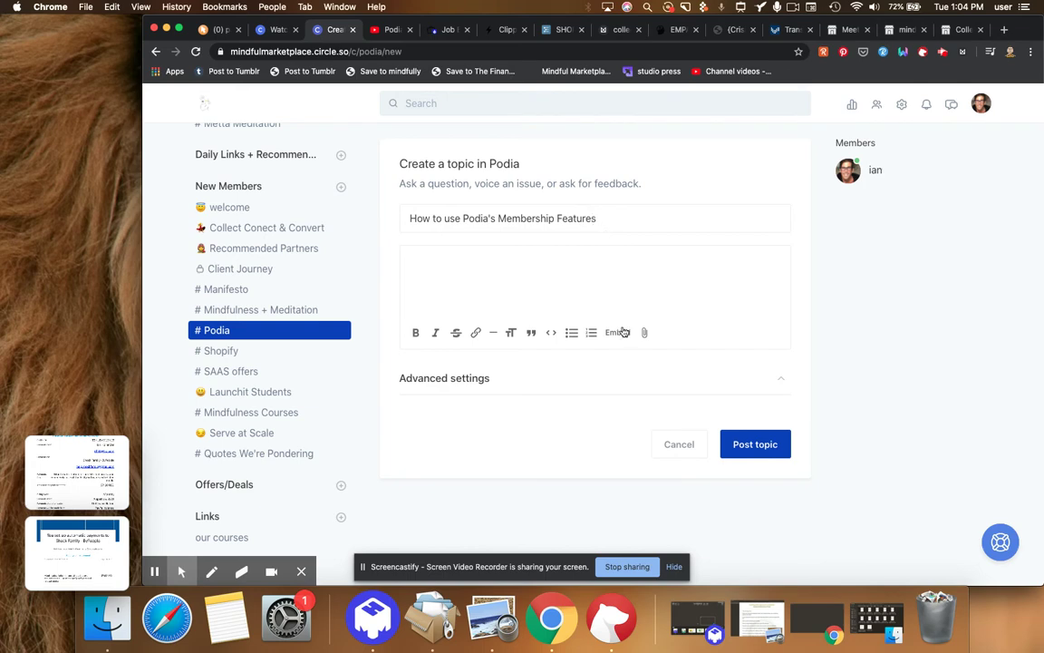
pyautogui.click(618, 333)
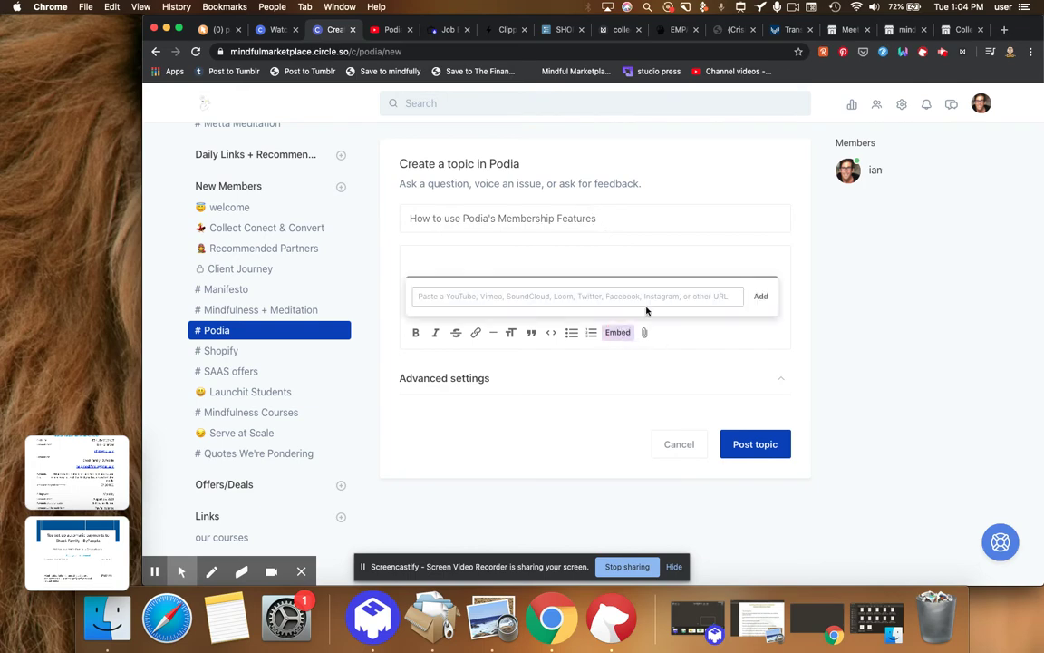
pyautogui.press('super+v')
pyautogui.click(761, 297)
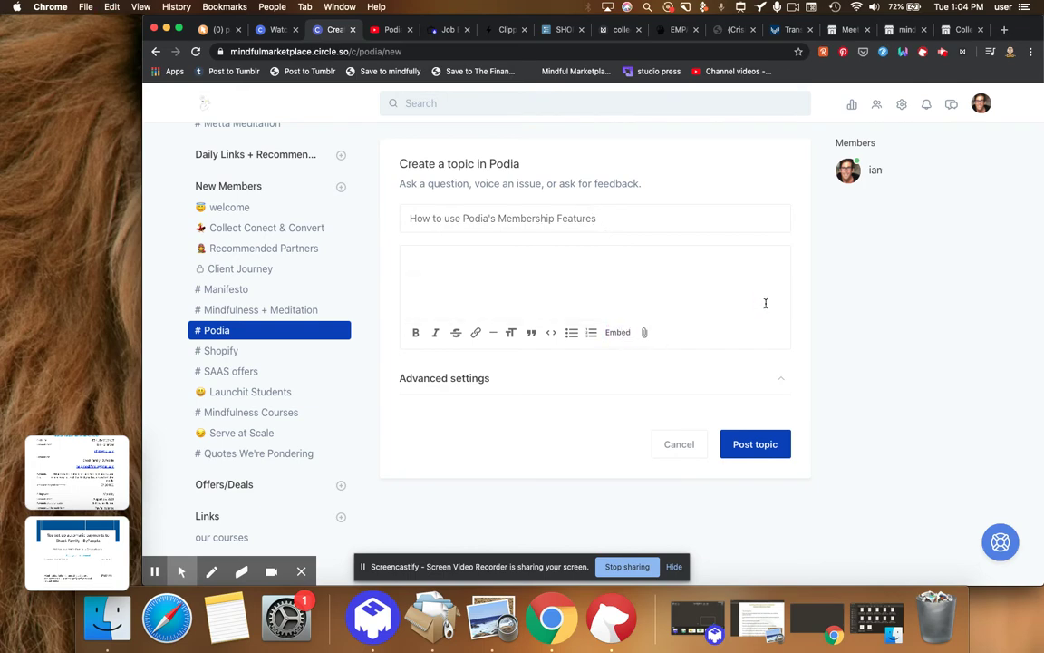
# Check the Advanced settings and post the Membership Features topic.
pyautogui.click(862, 365)
pyautogui.scroll(-3, 862, 366)
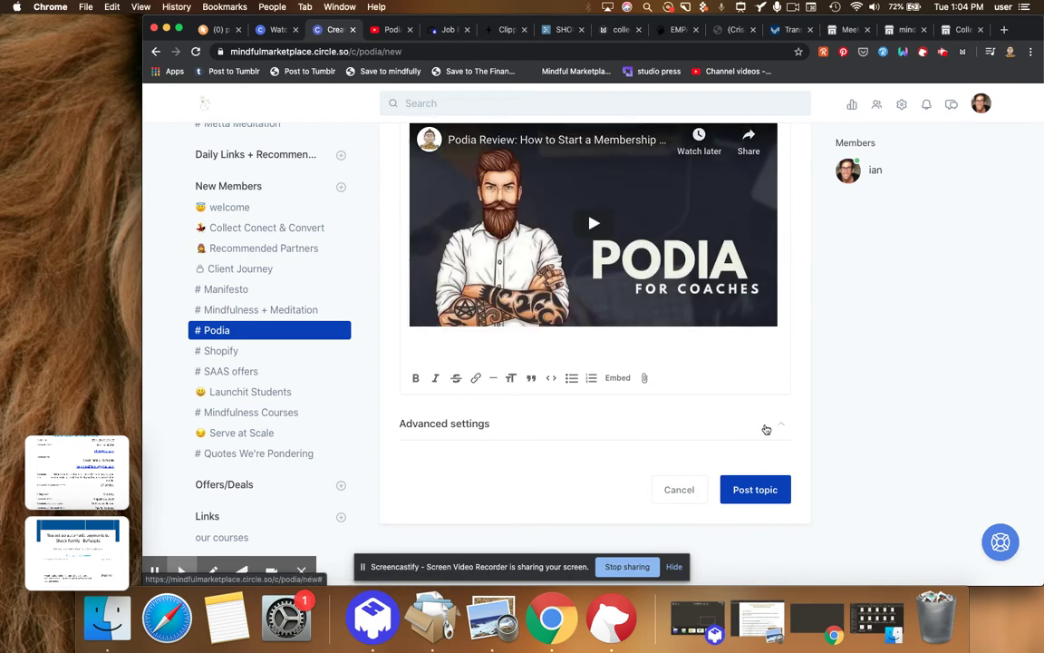
pyautogui.click(766, 429)
pyautogui.scroll(-3, 800, 436)
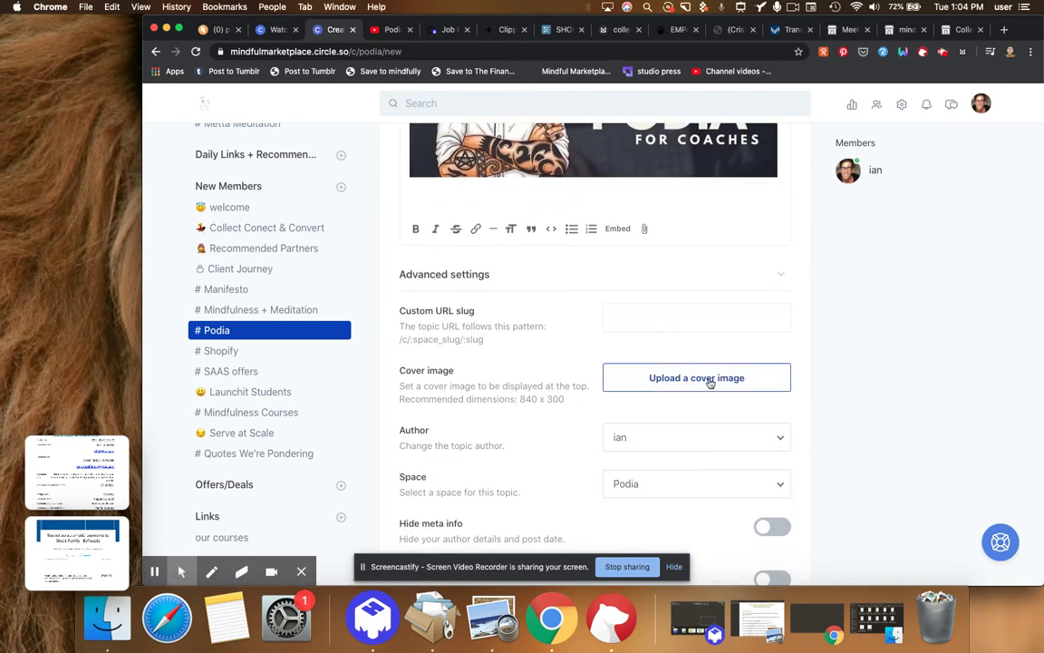
pyautogui.scroll(-3, 842, 453)
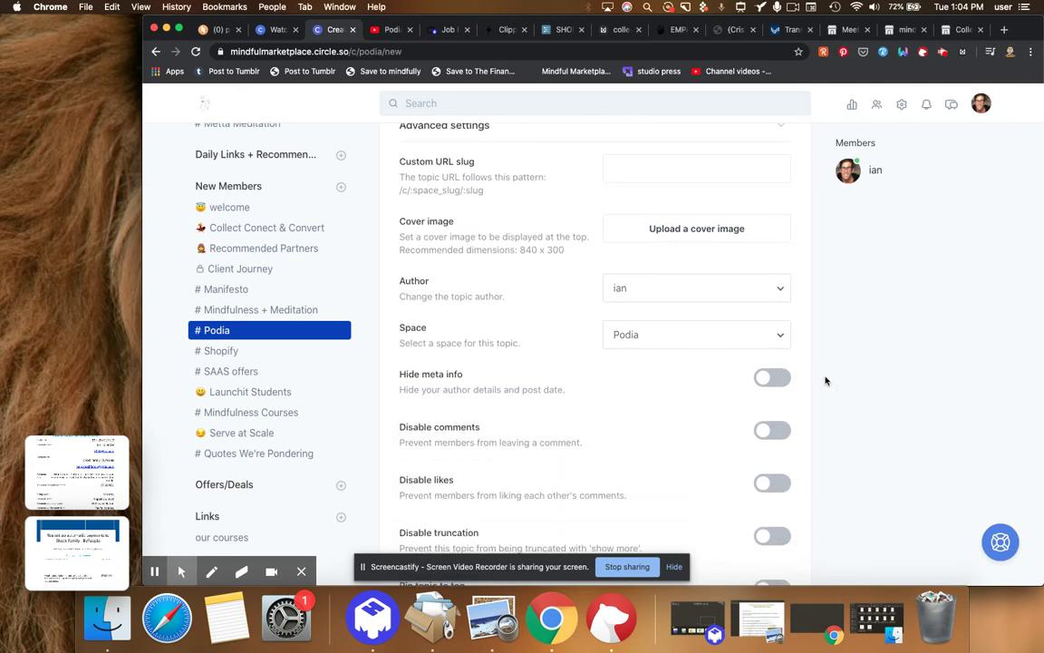
pyautogui.scroll(-5, 783, 389)
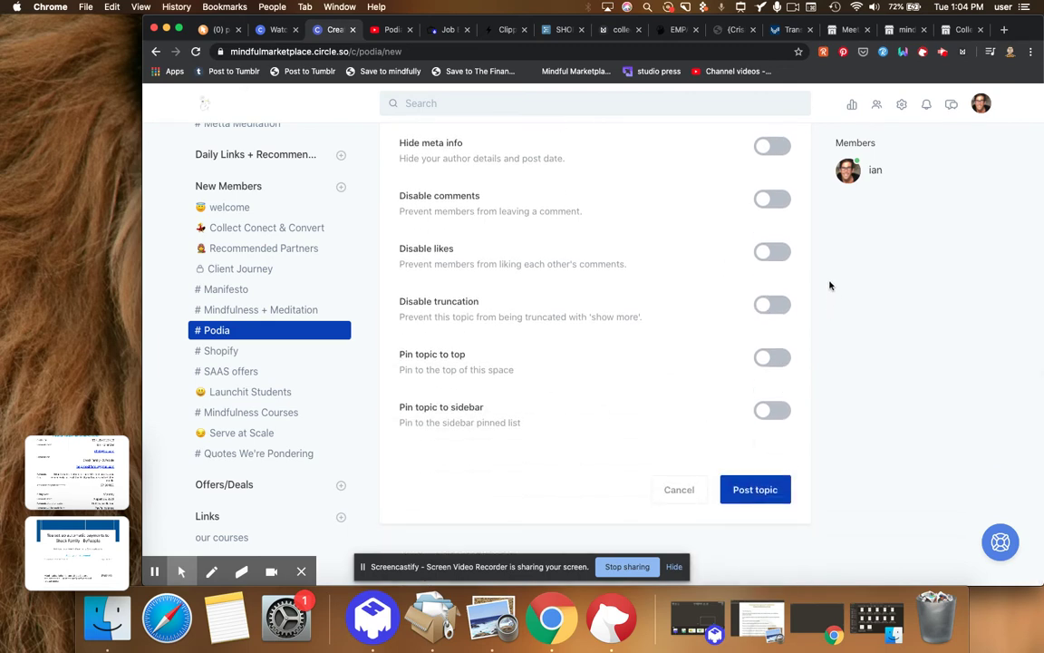
pyautogui.scroll(3, 537, 367)
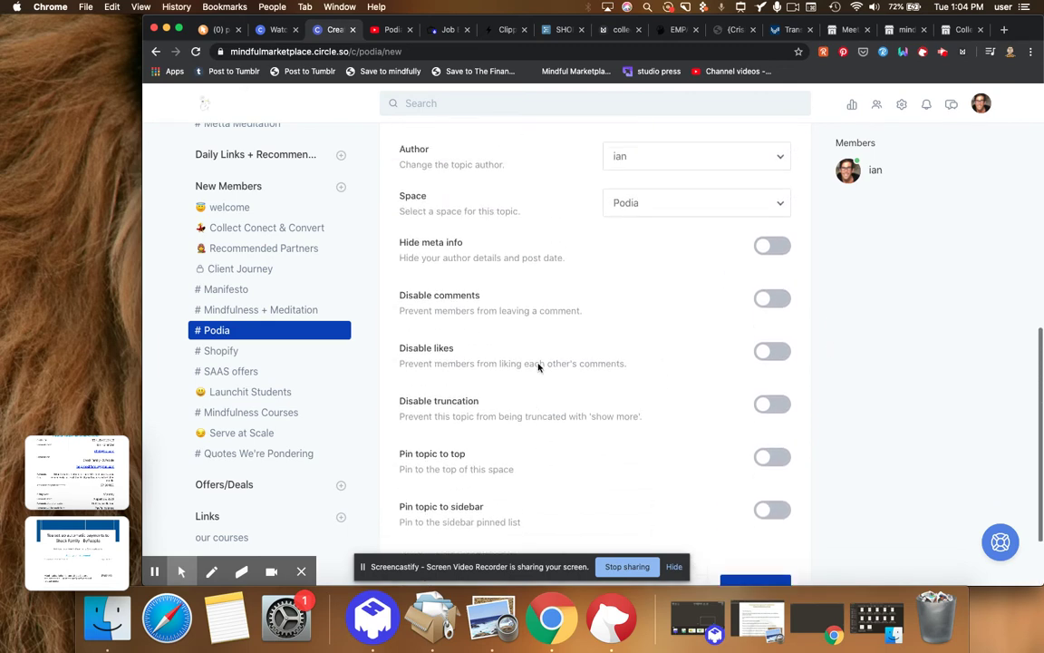
pyautogui.scroll(-3, 537, 367)
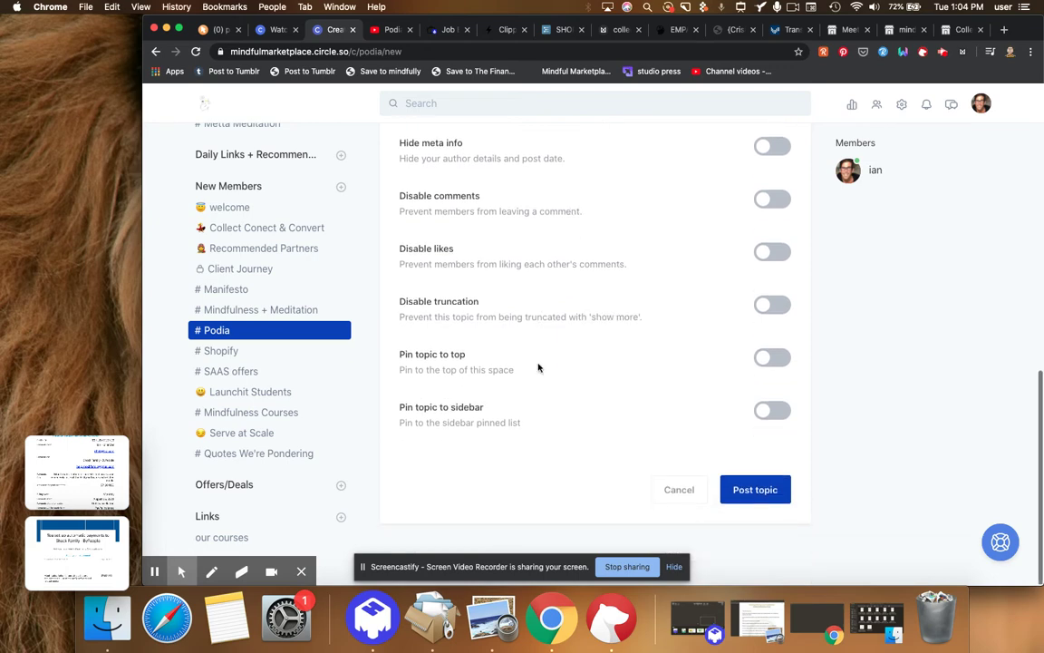
pyautogui.click(769, 488)
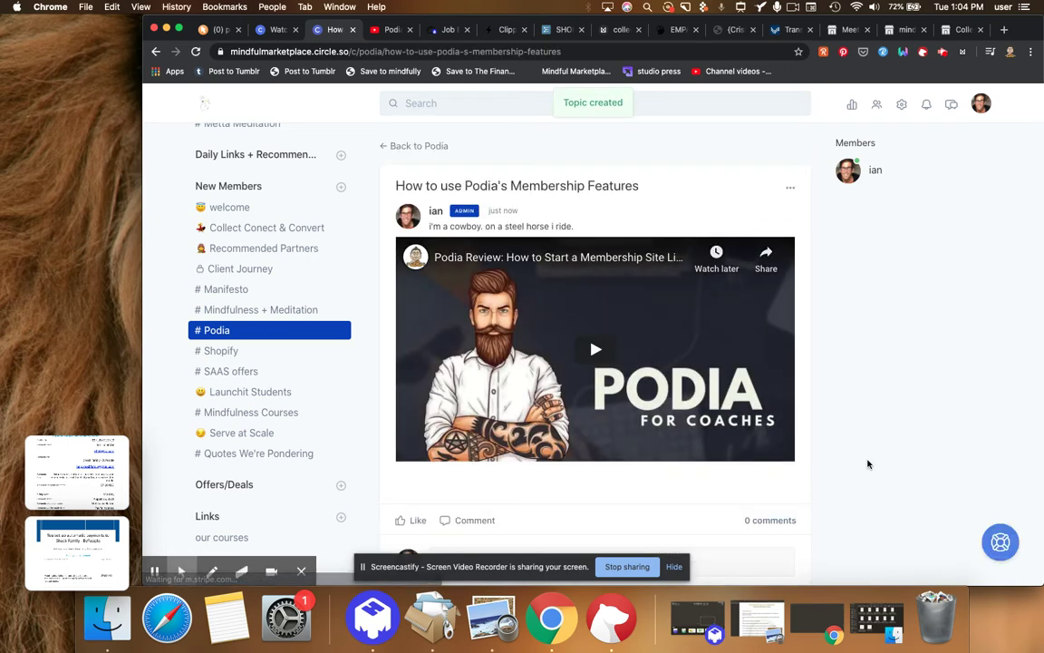
# Return to the #Podia list and check its three topics, pinned Podia.com topic first.
pyautogui.click(428, 146)
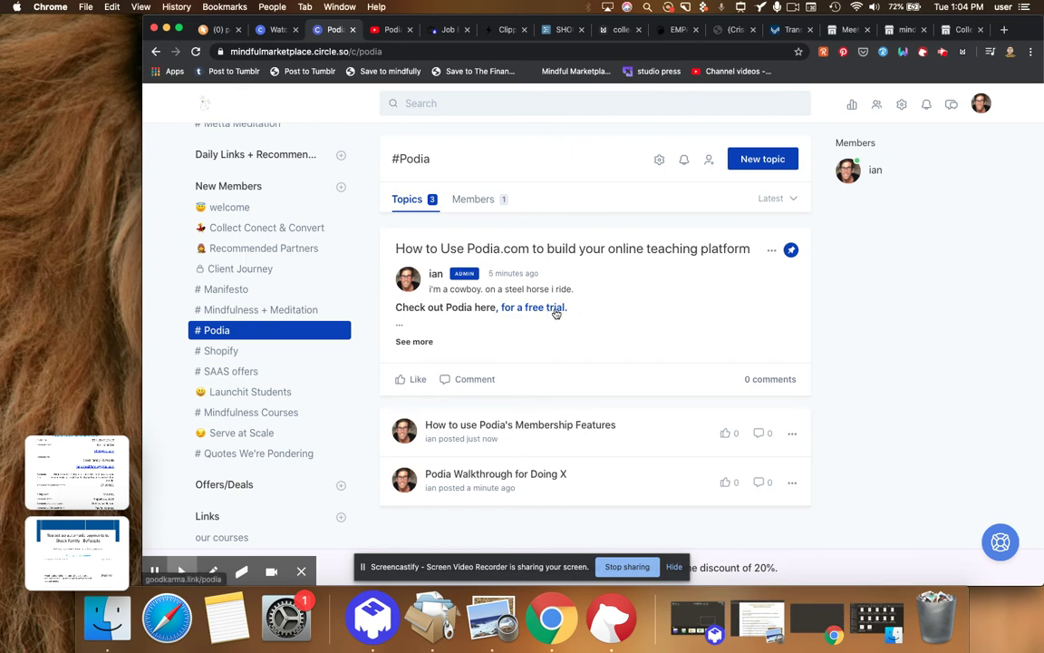
pyautogui.scroll(-1, 804, 330)
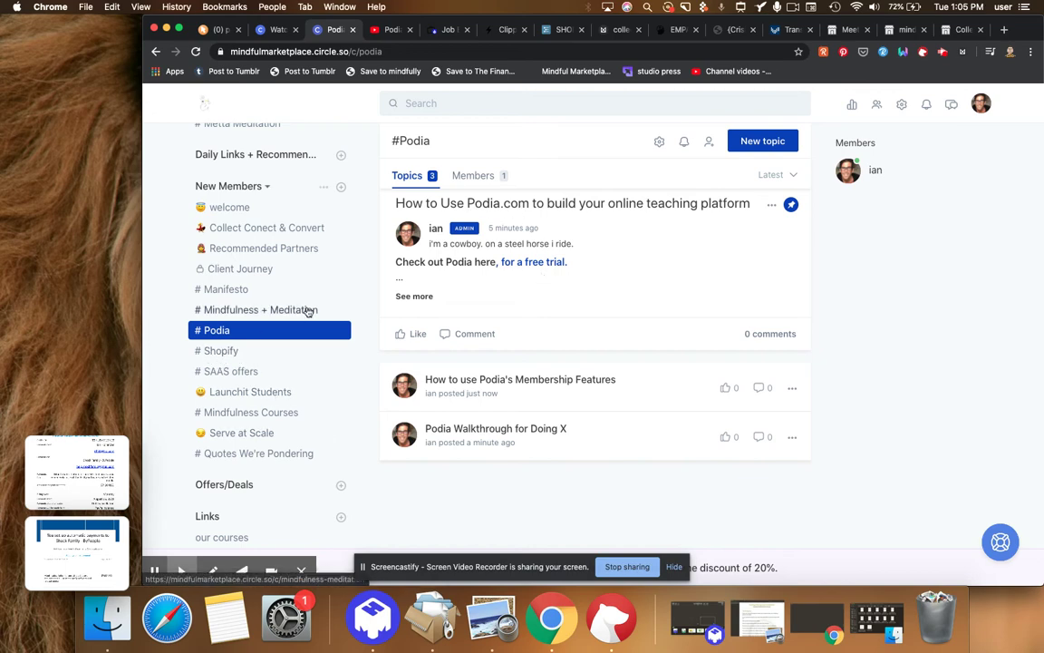
# In #Shopify, start a 'Shopify Free Trial' topic with a sign-up sentence as its body.
pyautogui.click(229, 352)
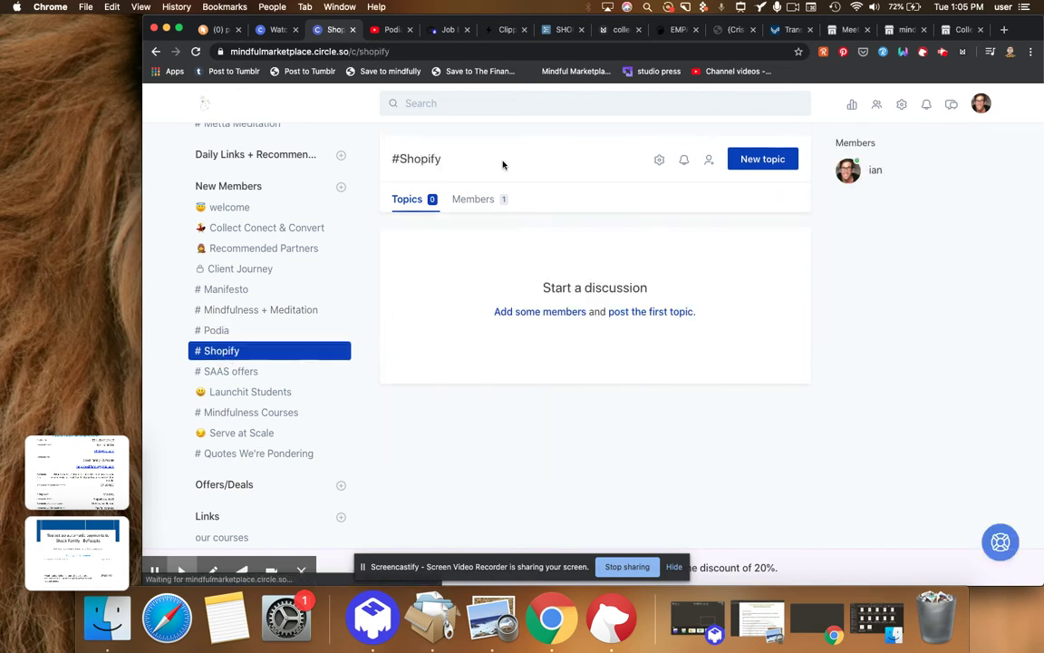
pyautogui.click(757, 159)
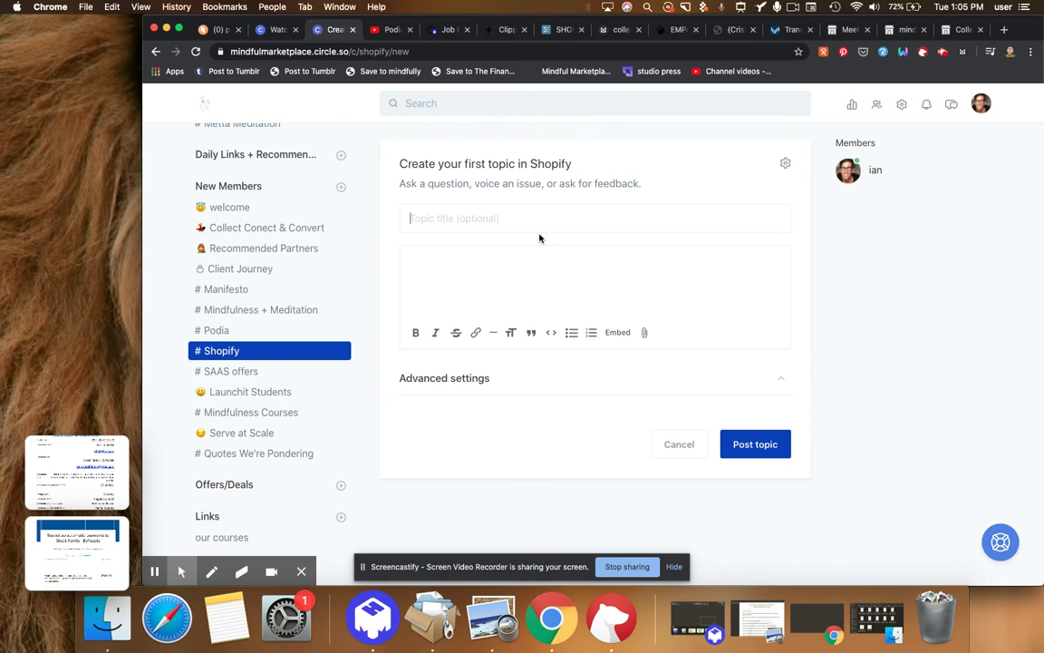
pyautogui.write('Shopify Free Trial')
pyautogui.click(511, 255)
pyautogui.write('Sign up')
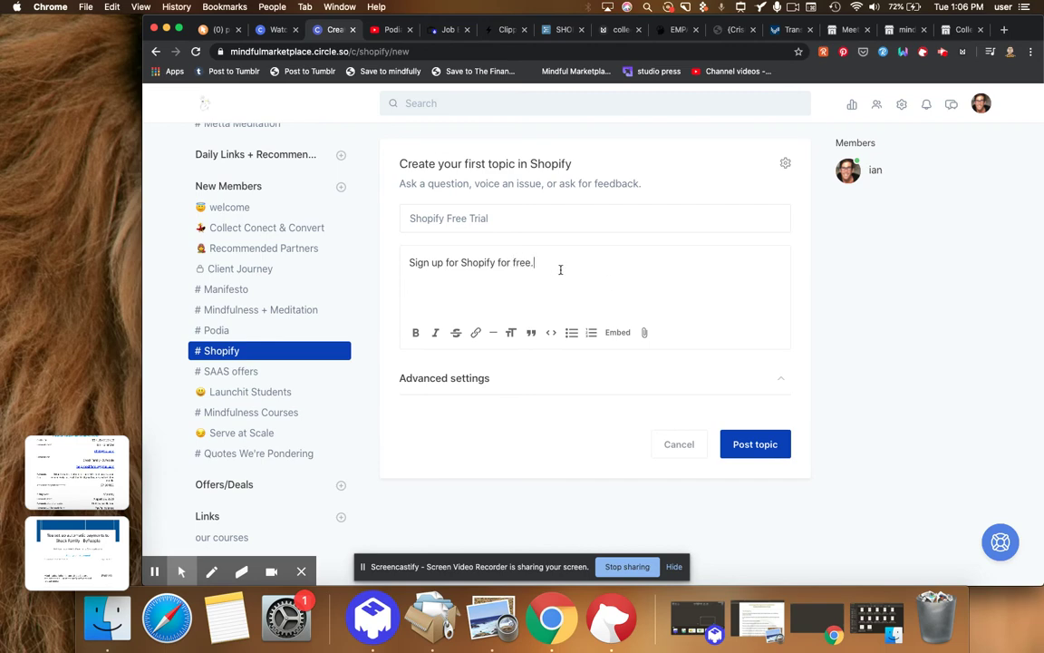
# Make the sign-up sentence bold and link it to the goodkarma.link Shopify affiliate URL.
pyautogui.moveTo(538, 262); pyautogui.dragTo(372, 258)
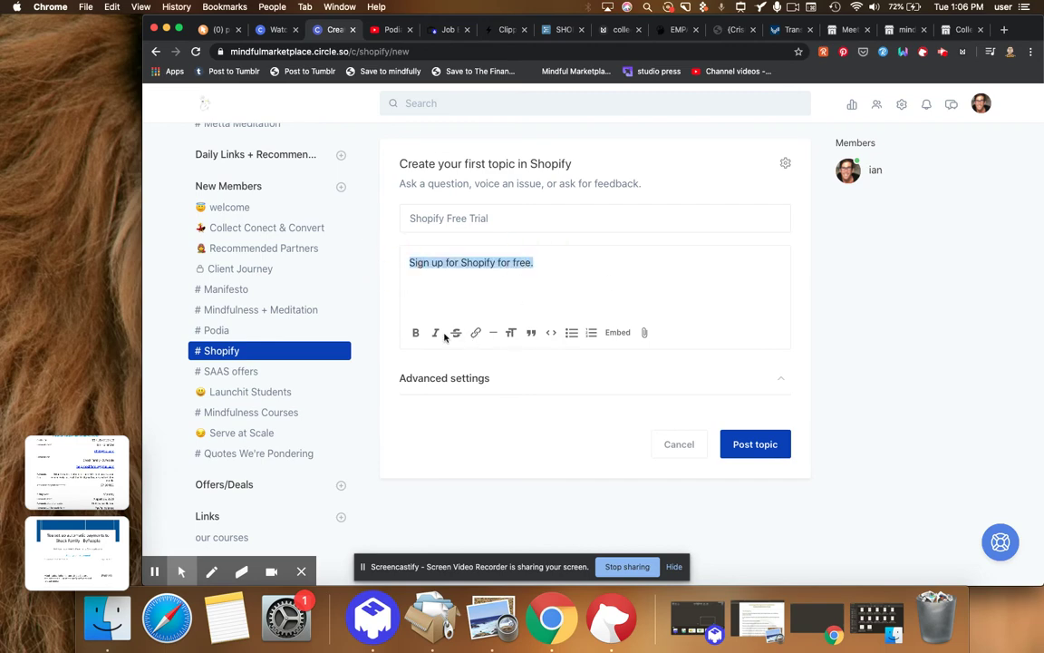
pyautogui.click(416, 333)
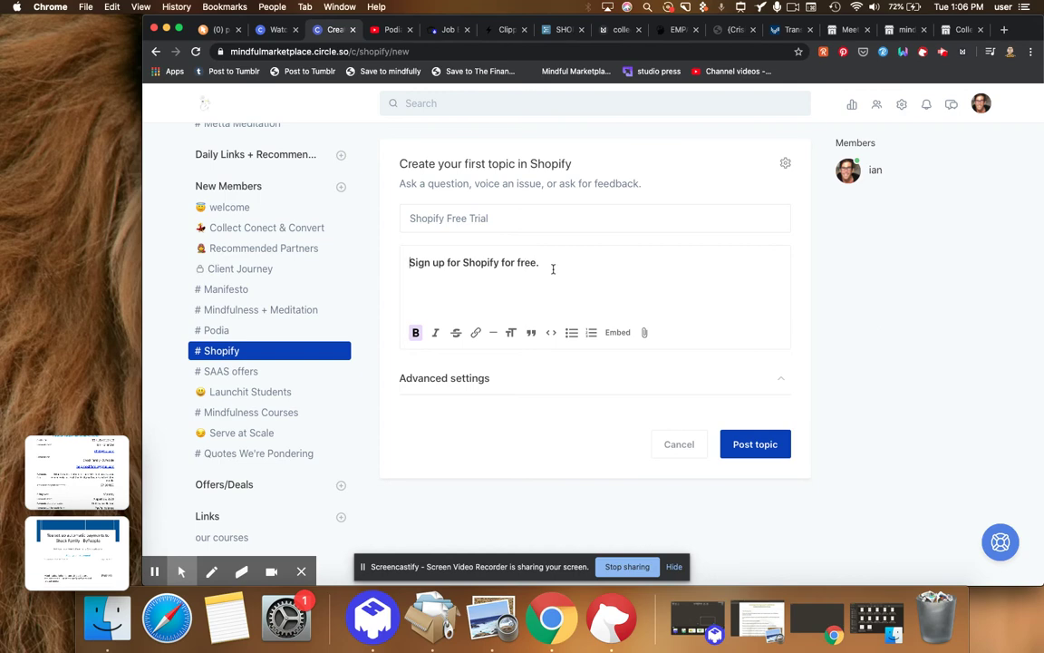
pyautogui.moveTo(553, 265); pyautogui.dragTo(396, 261)
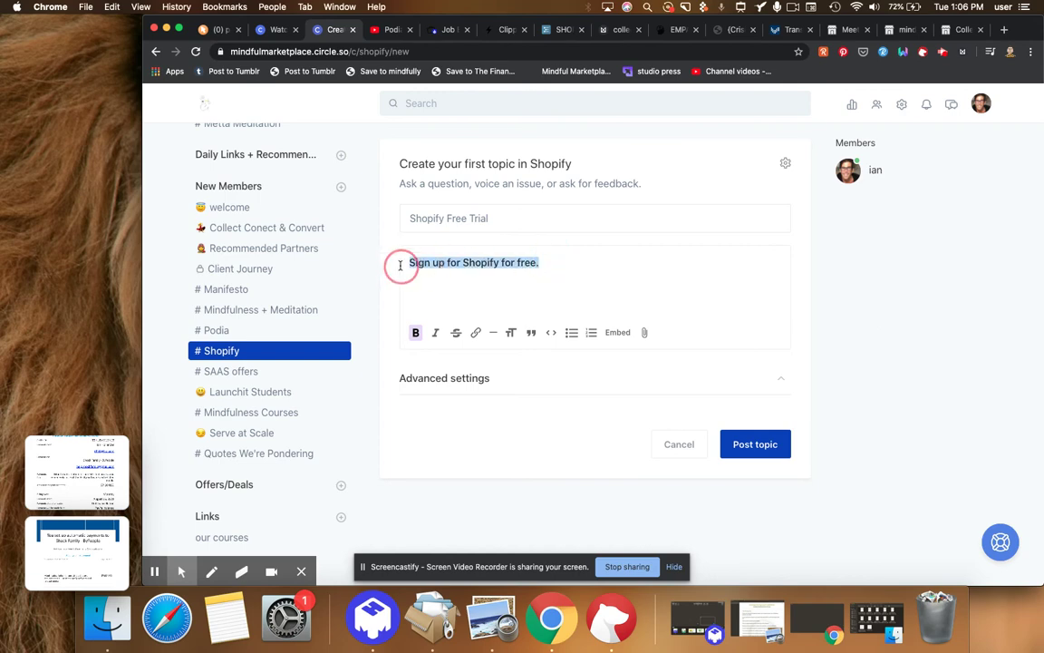
pyautogui.click(475, 332)
pyautogui.write('http')
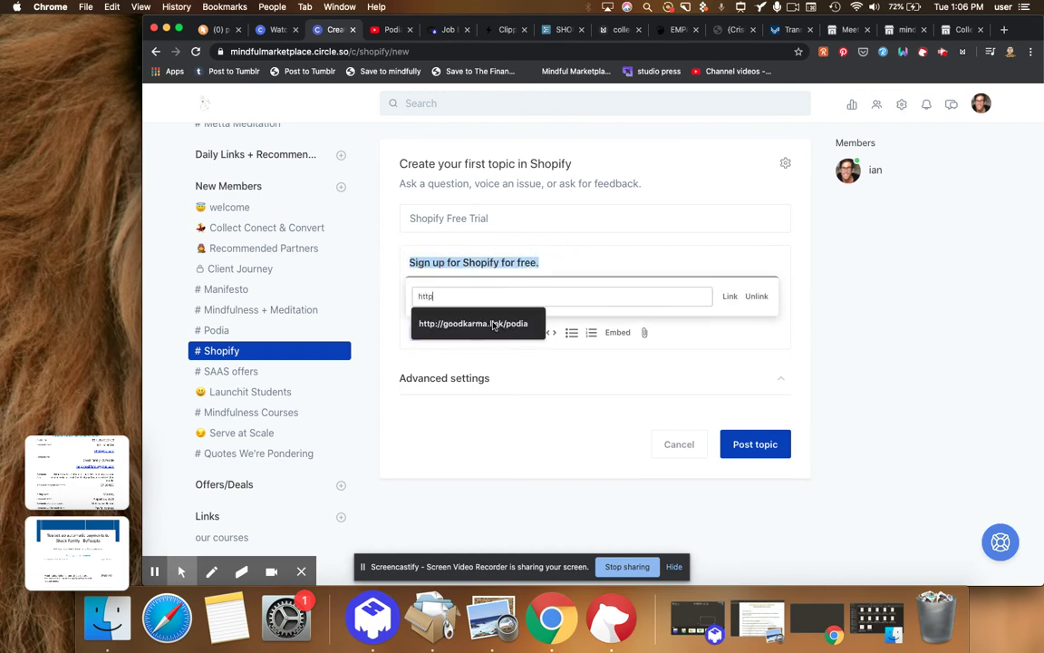
pyautogui.write('://goodkarma.link/shopify')
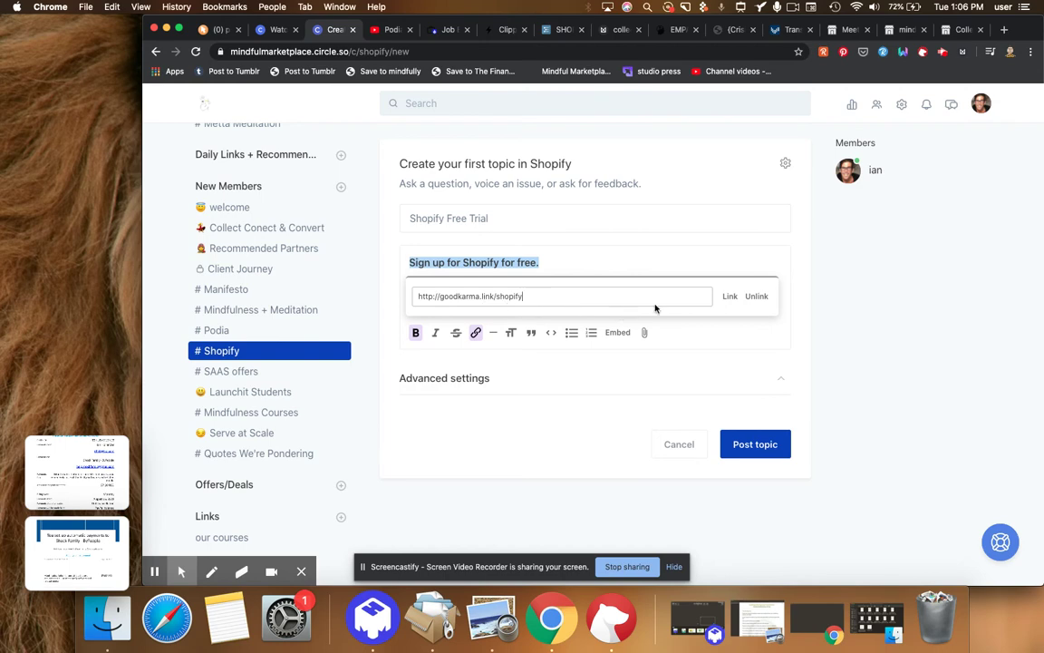
pyautogui.click(727, 297)
pyautogui.click(671, 273)
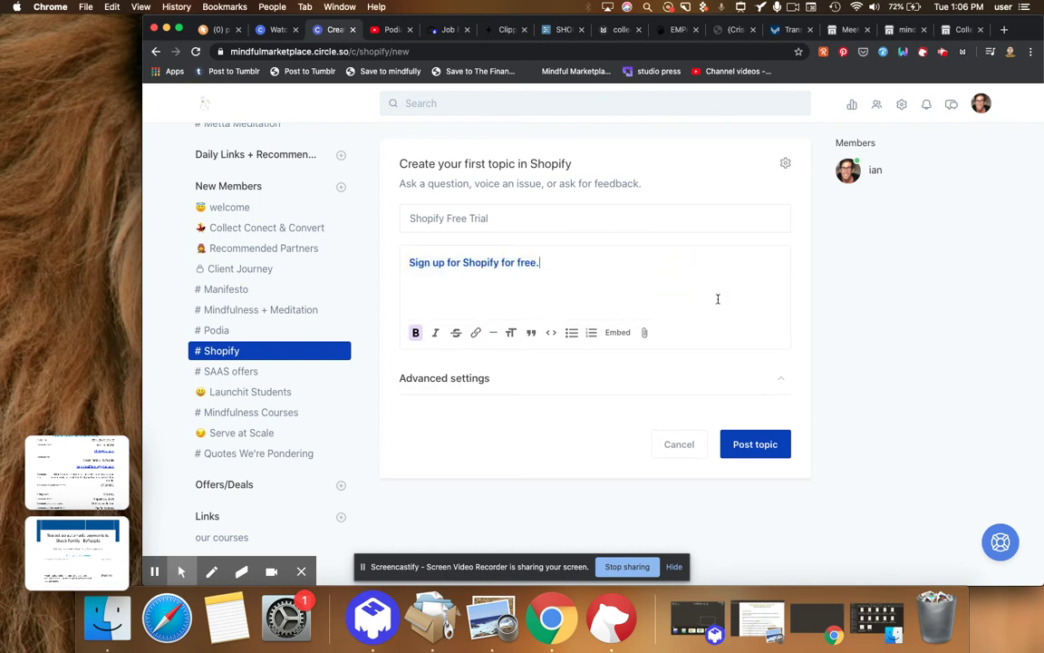
# Post the Shopify Free Trial topic and pin it to the top of the space.
pyautogui.click(772, 454)
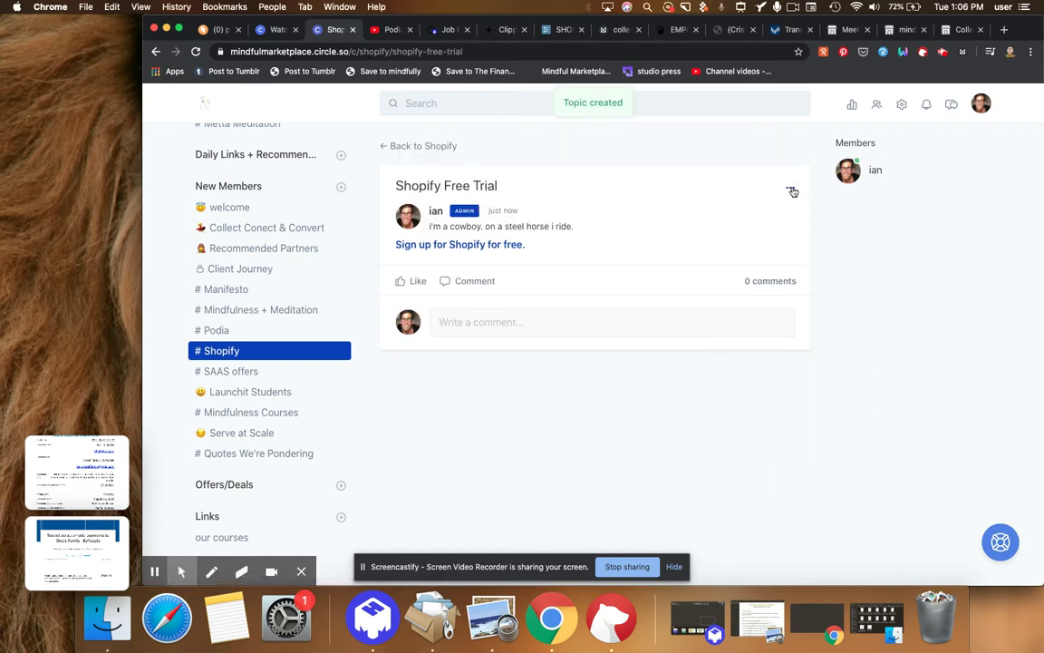
pyautogui.click(790, 188)
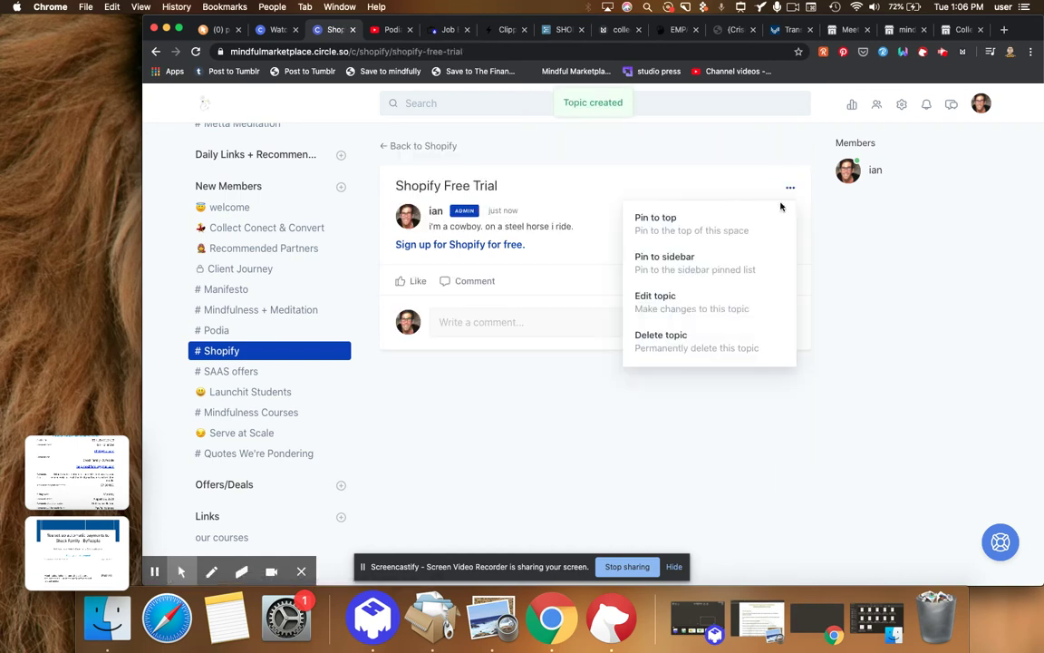
pyautogui.click(701, 227)
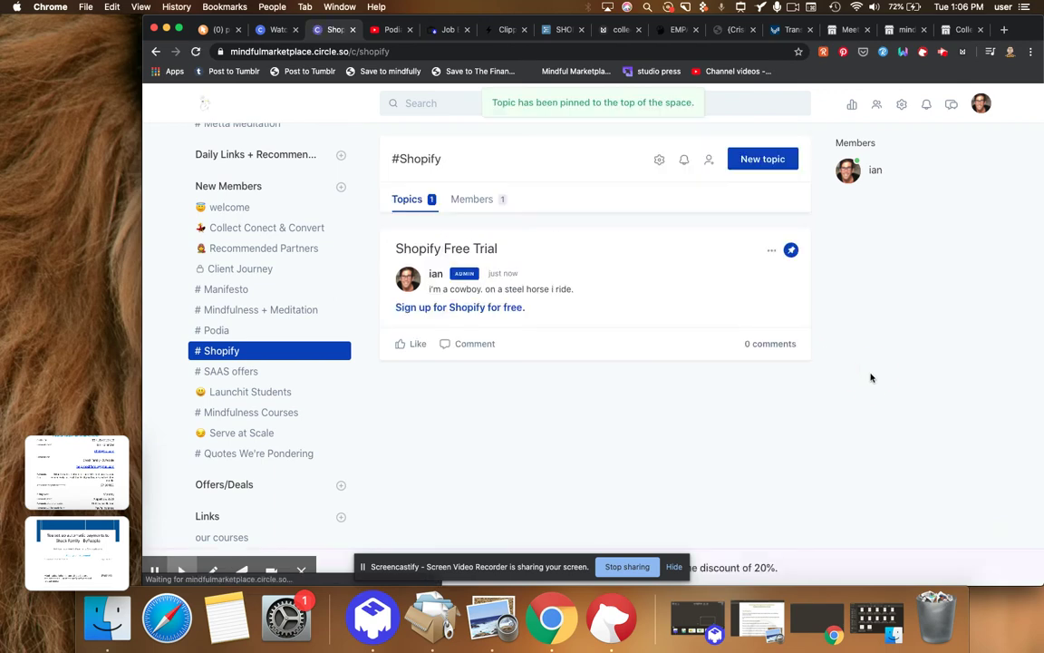
# Start another Shopify topic titled 'How to Sell Affiliate Products with Shopify'.
pyautogui.click(760, 163)
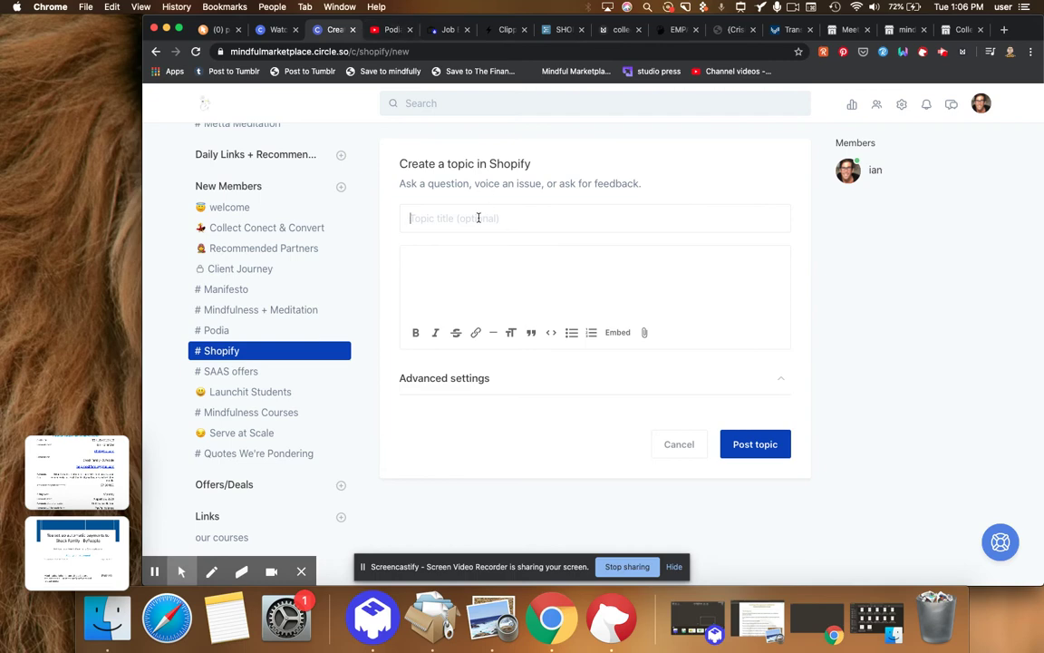
pyautogui.write('How to Sell Affilaitee Products with Shopify')
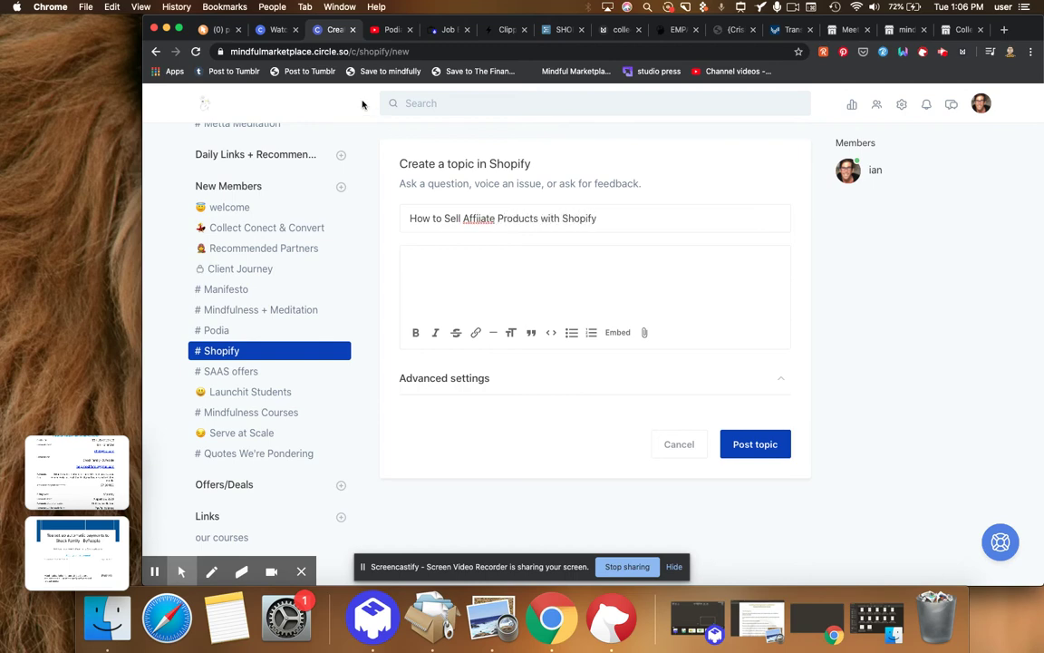
pyautogui.click(385, 29)
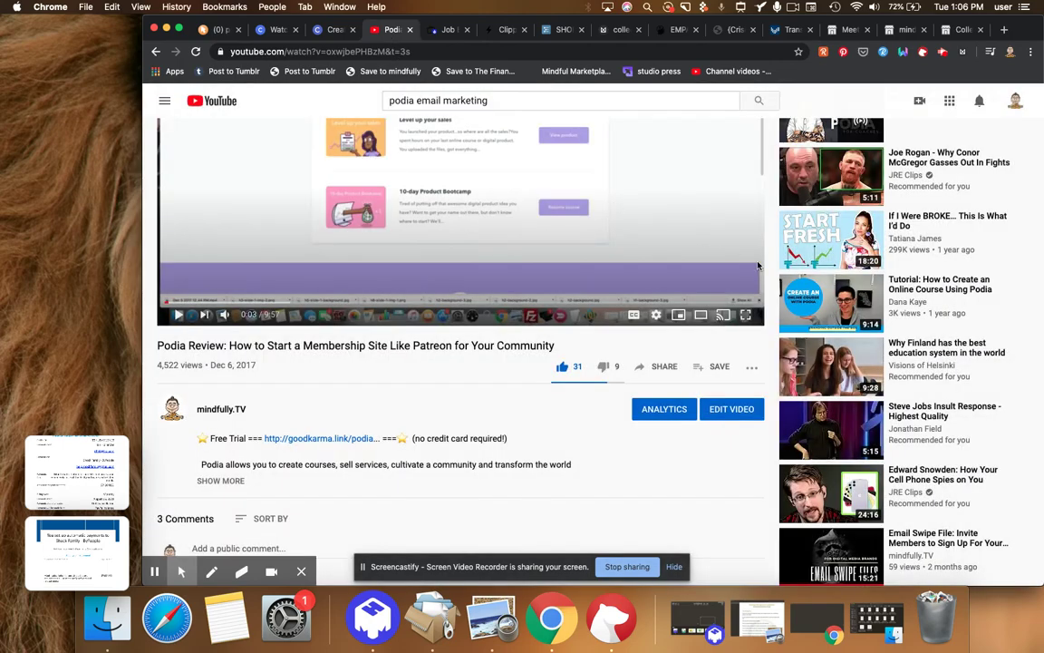
# Search YouTube for 'shopify affiliate program mindfully' and browse the results.
pyautogui.scroll(5, 766, 269)
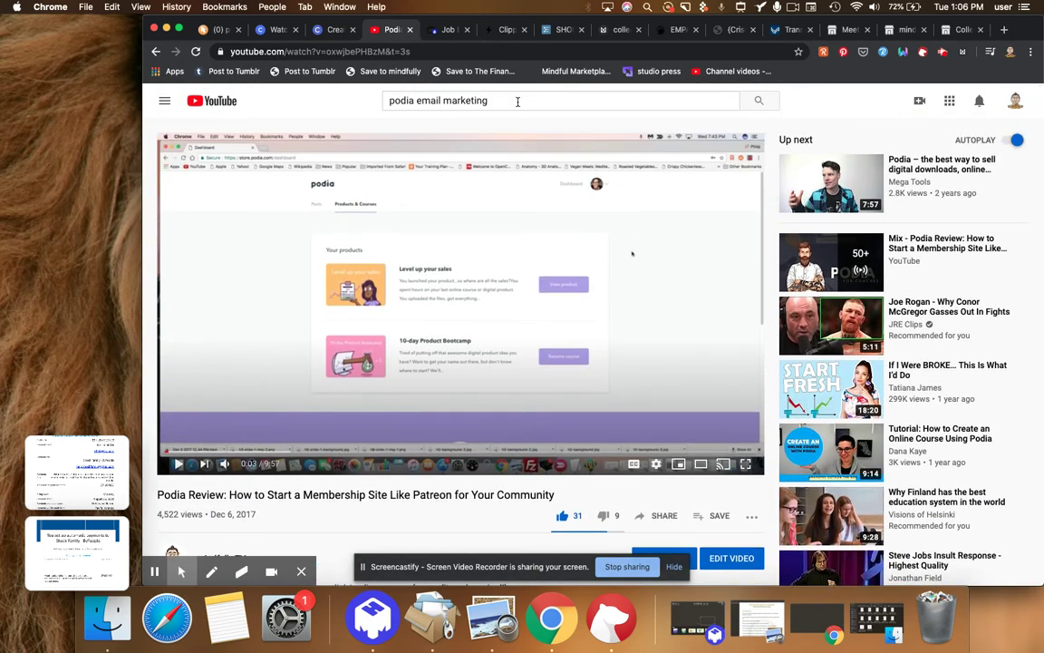
pyautogui.click(432, 103)
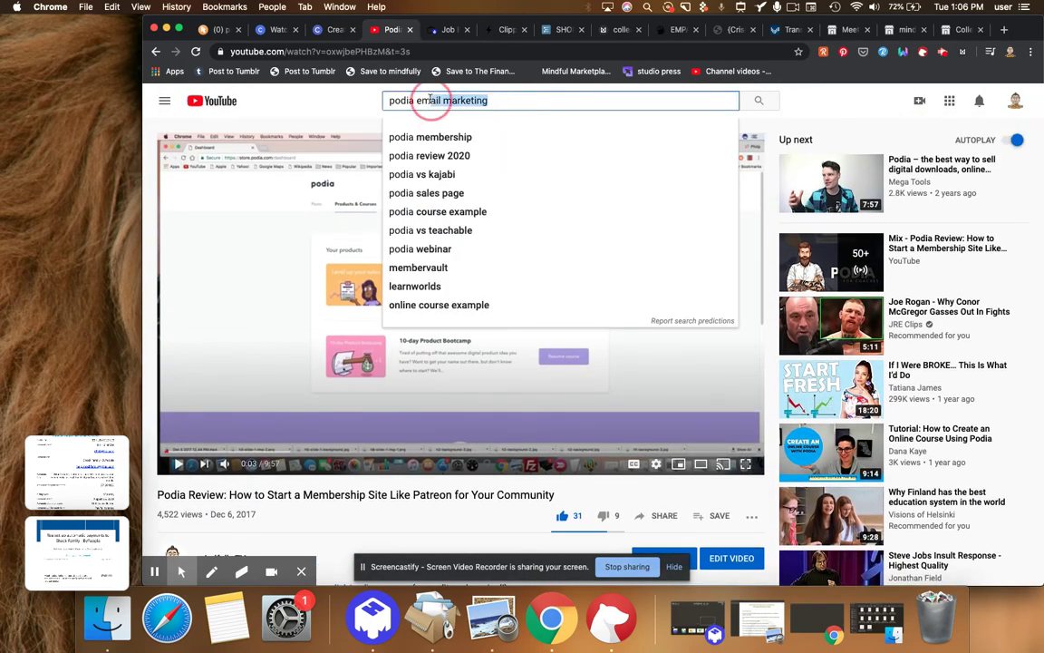
pyautogui.hotkey('ctrl', 'a')
pyautogui.press('BackSpace')
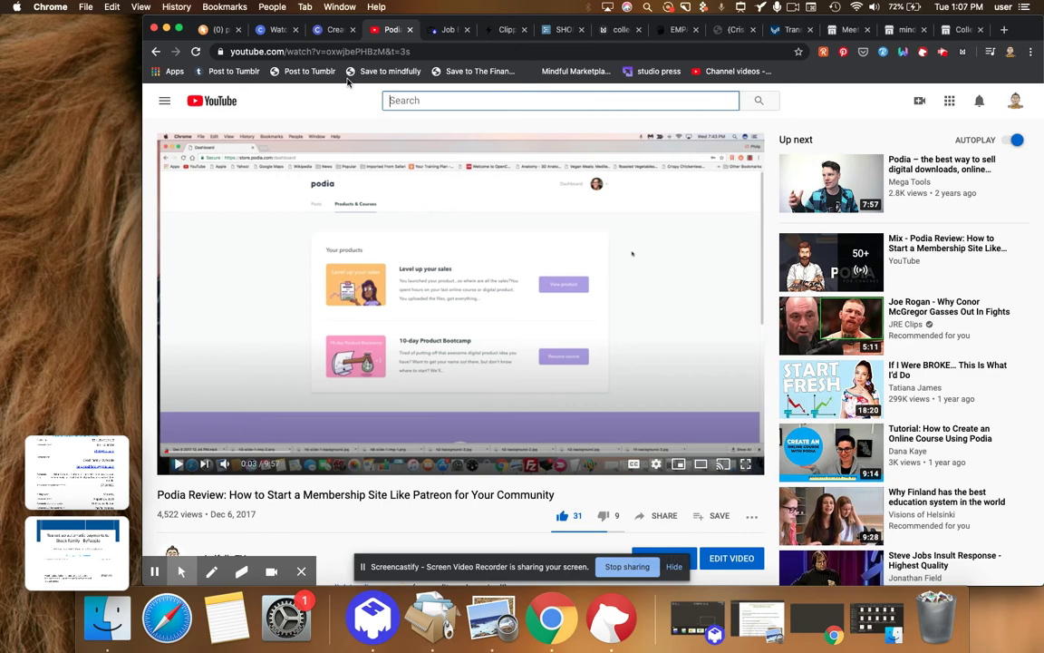
pyautogui.write('shopify ')
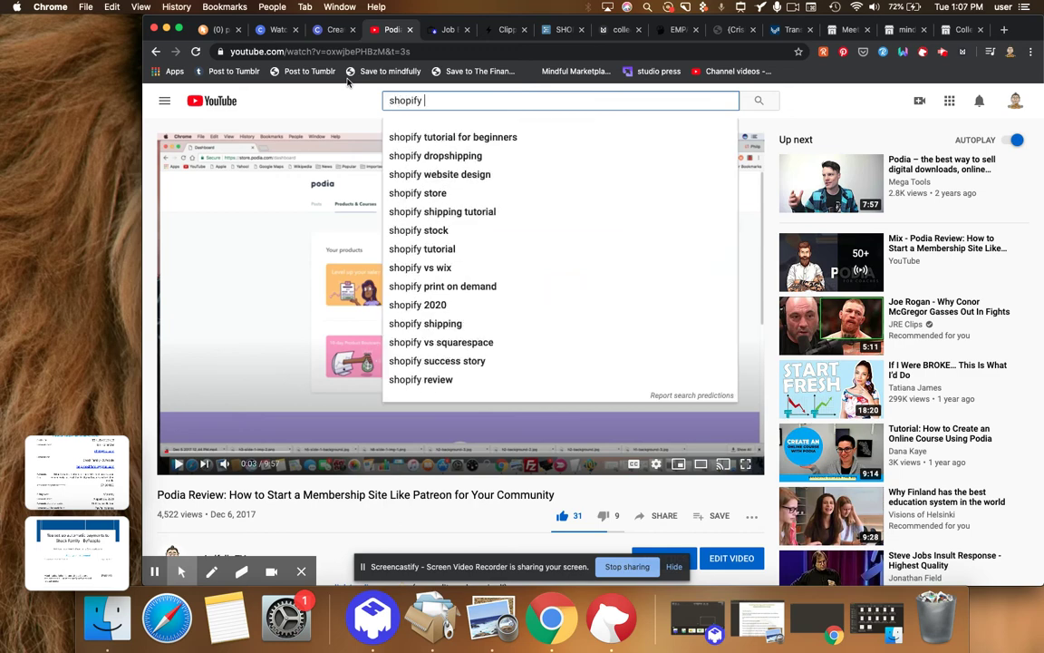
pyautogui.write('affiliate program mindfully')
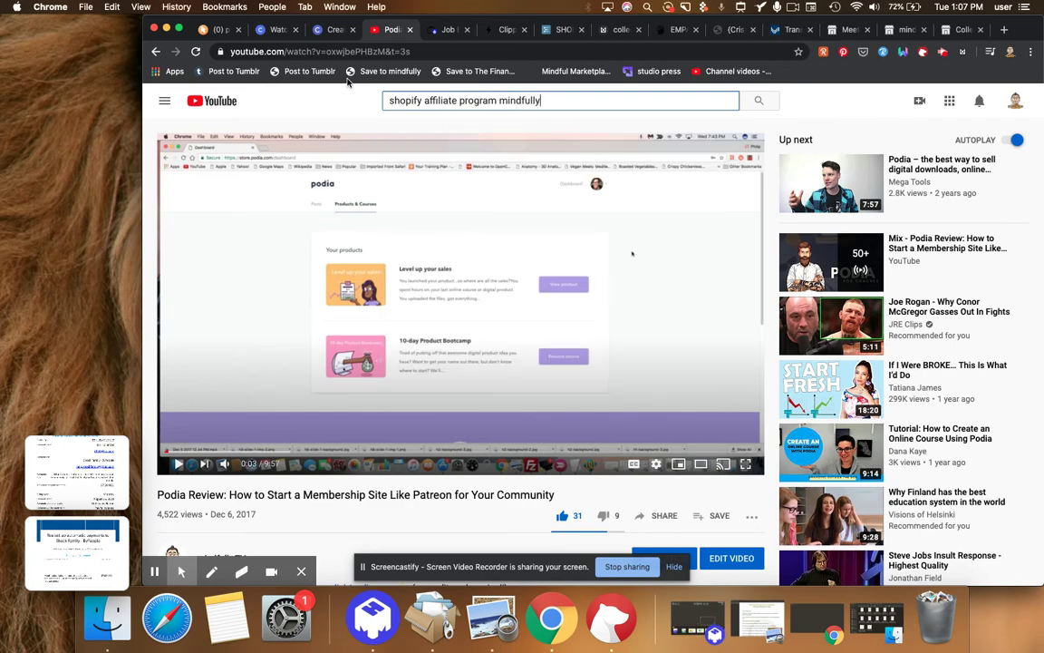
pyautogui.press('Return')
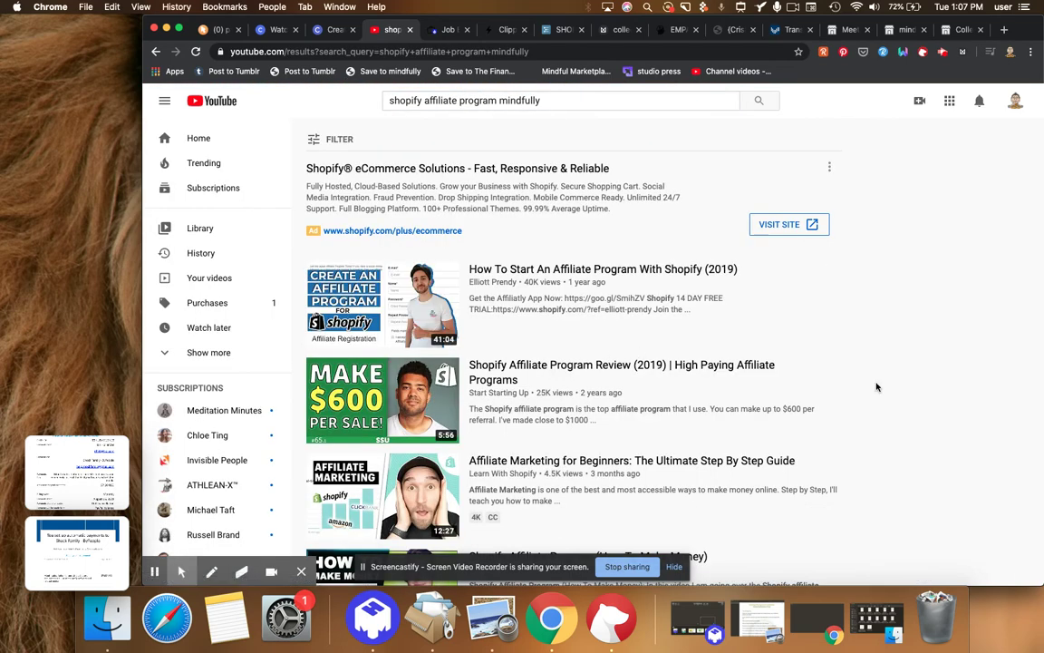
pyautogui.scroll(-6, 885, 412)
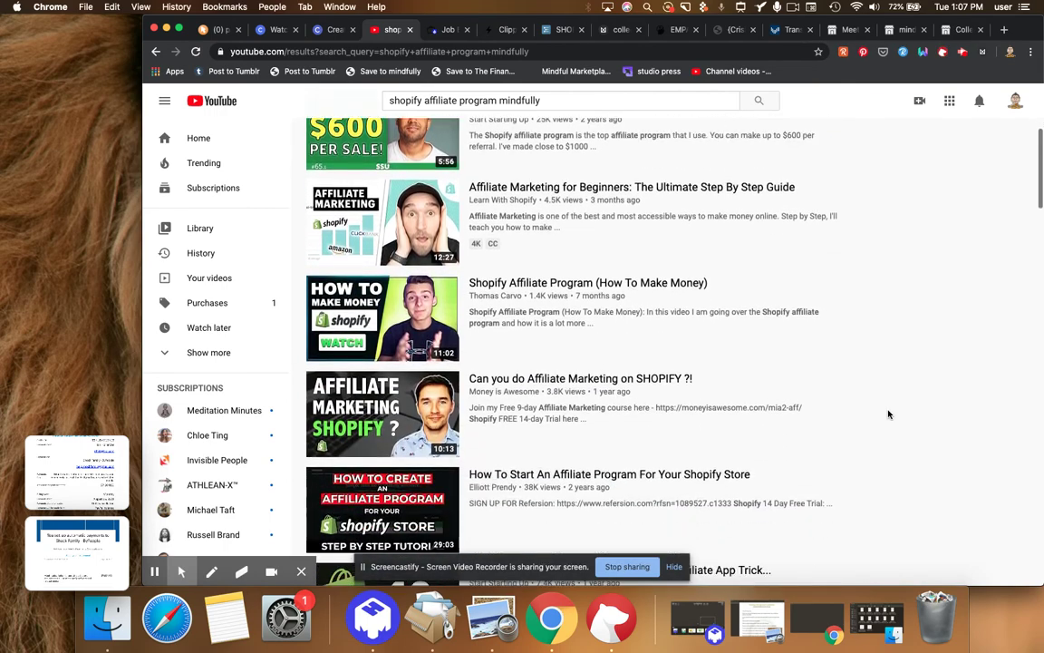
pyautogui.scroll(-8, 888, 414)
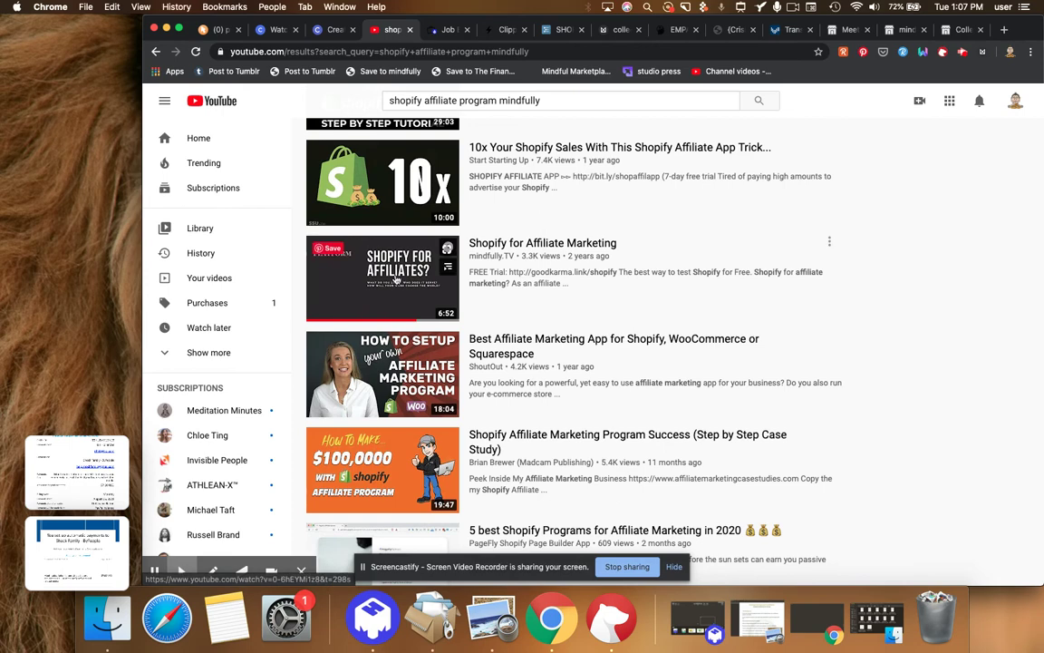
# Open the Shopify for Affiliate Marketing video, pause it, and copy its youtu.be share link.
pyautogui.click(564, 243)
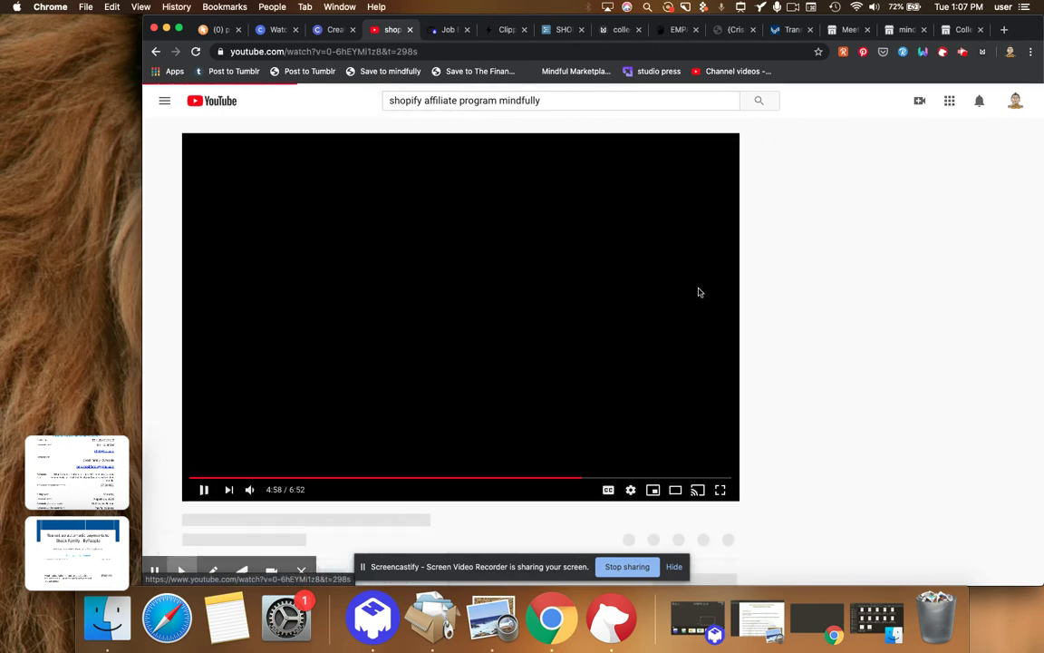
pyautogui.click(203, 489)
pyautogui.scroll(-5, 438, 512)
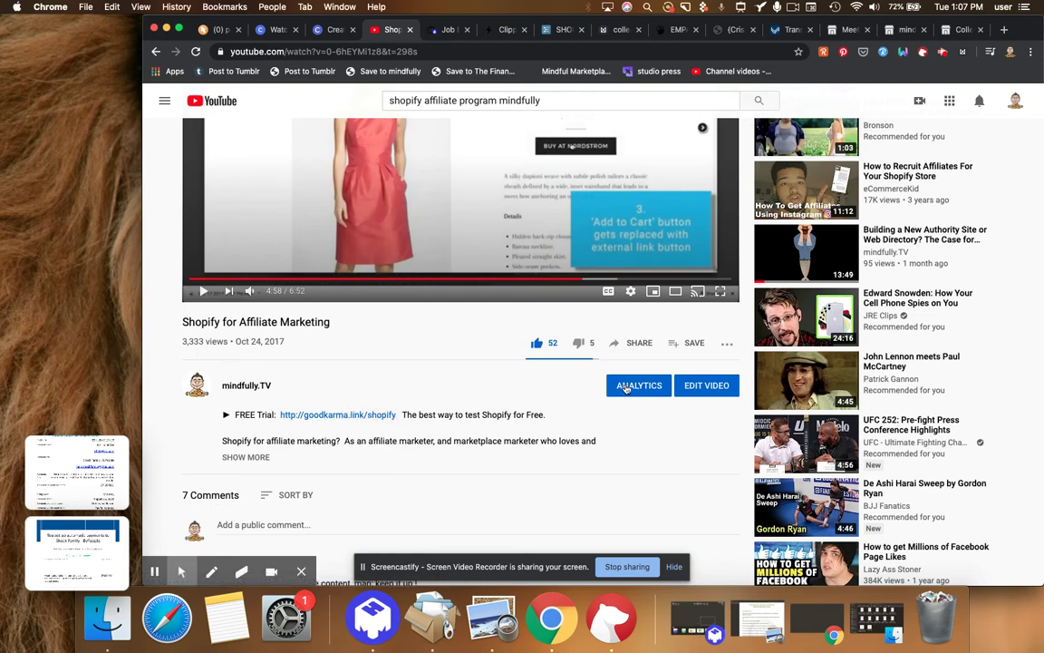
pyautogui.click(636, 348)
pyautogui.click(712, 403)
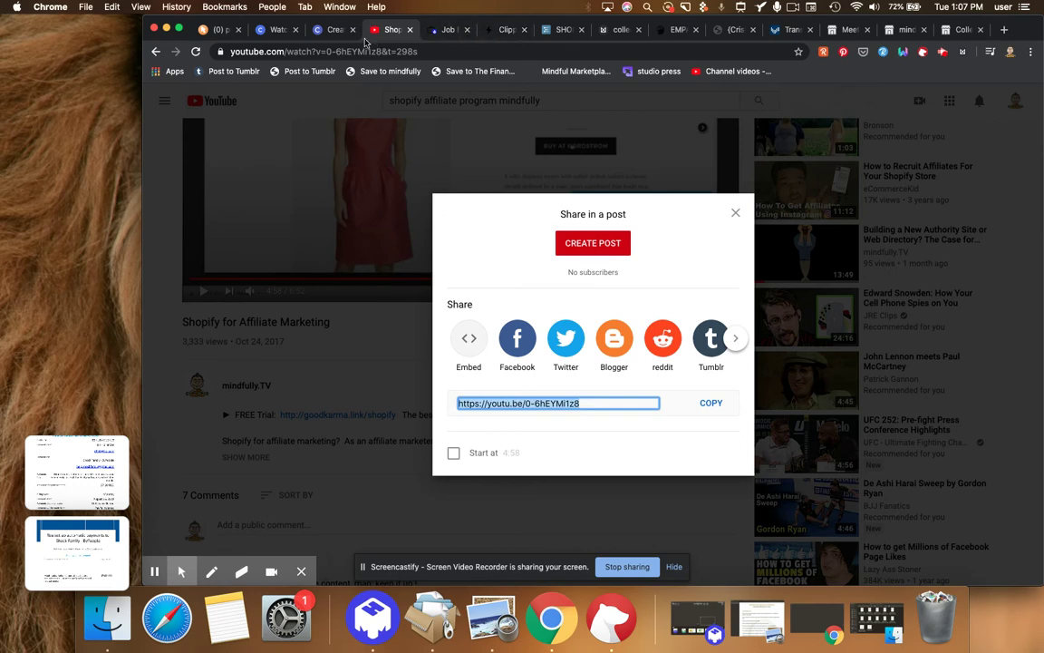
pyautogui.click(334, 29)
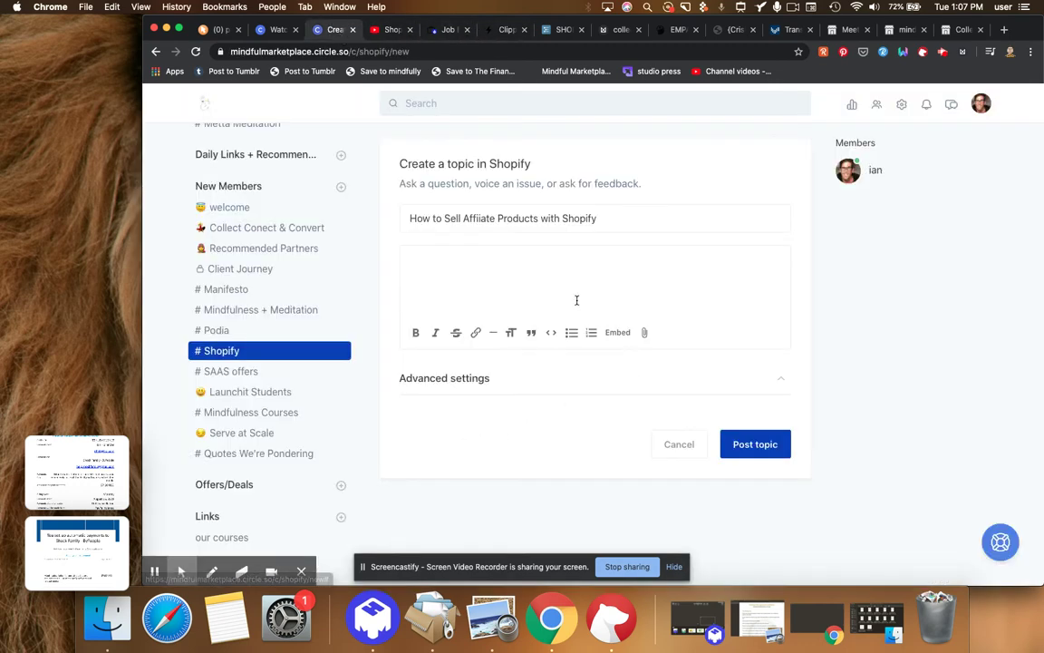
# Embed the copied YouTube video link in the topic body.
pyautogui.click(643, 335)
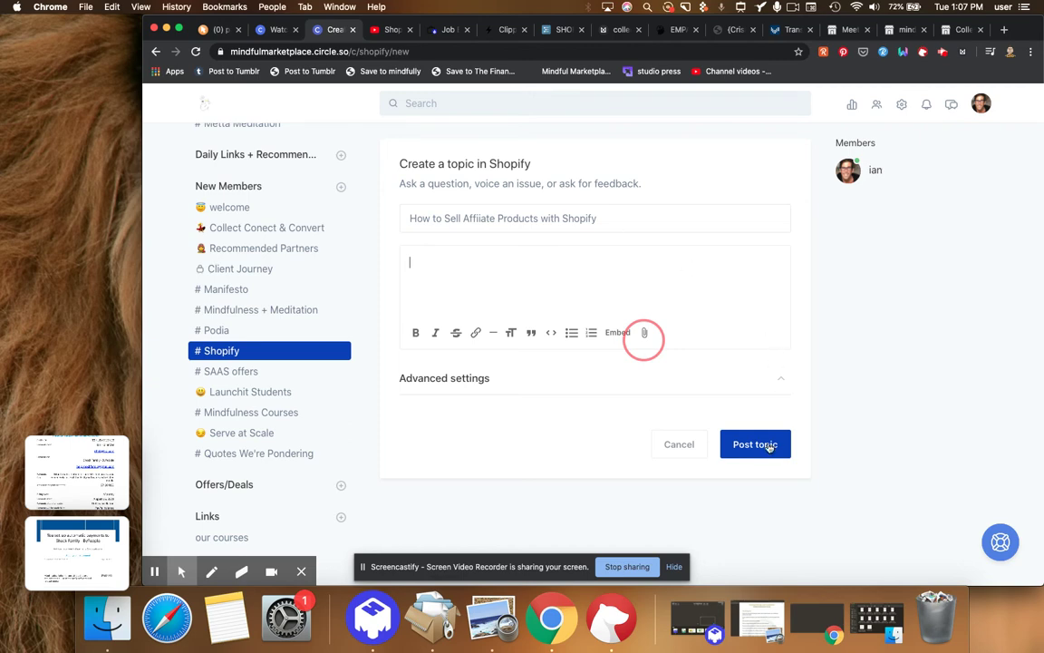
pyautogui.click(645, 332)
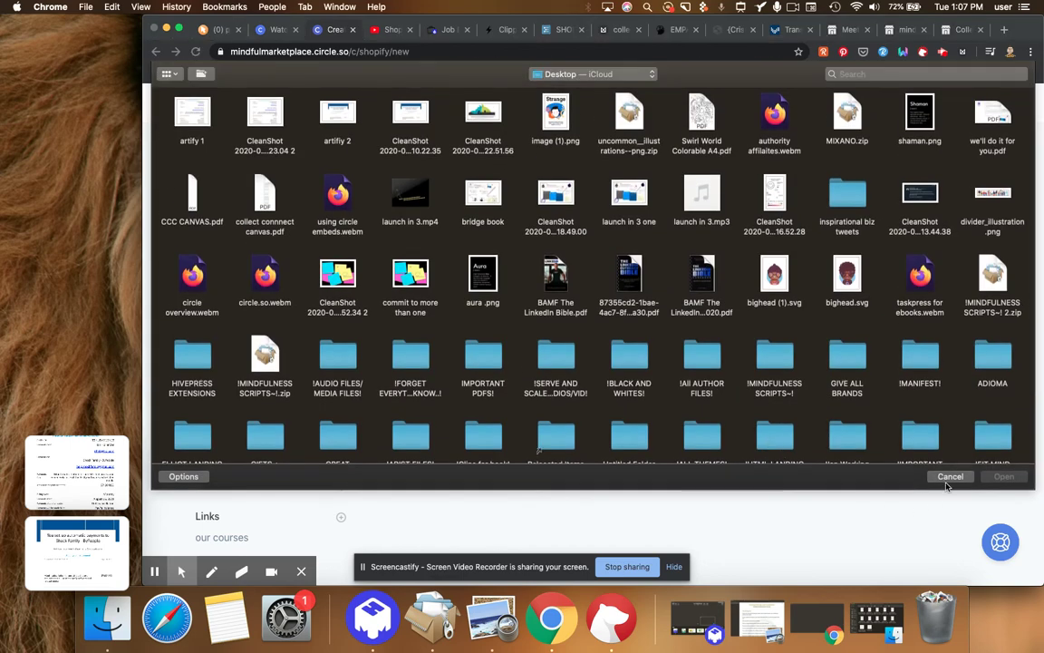
pyautogui.click(947, 478)
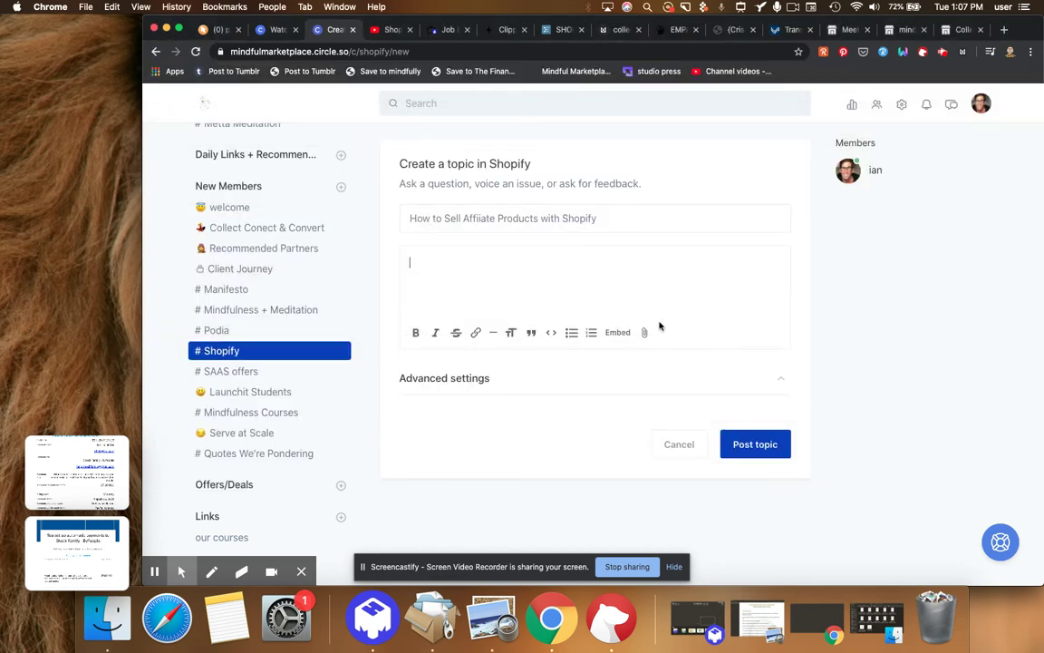
pyautogui.click(623, 335)
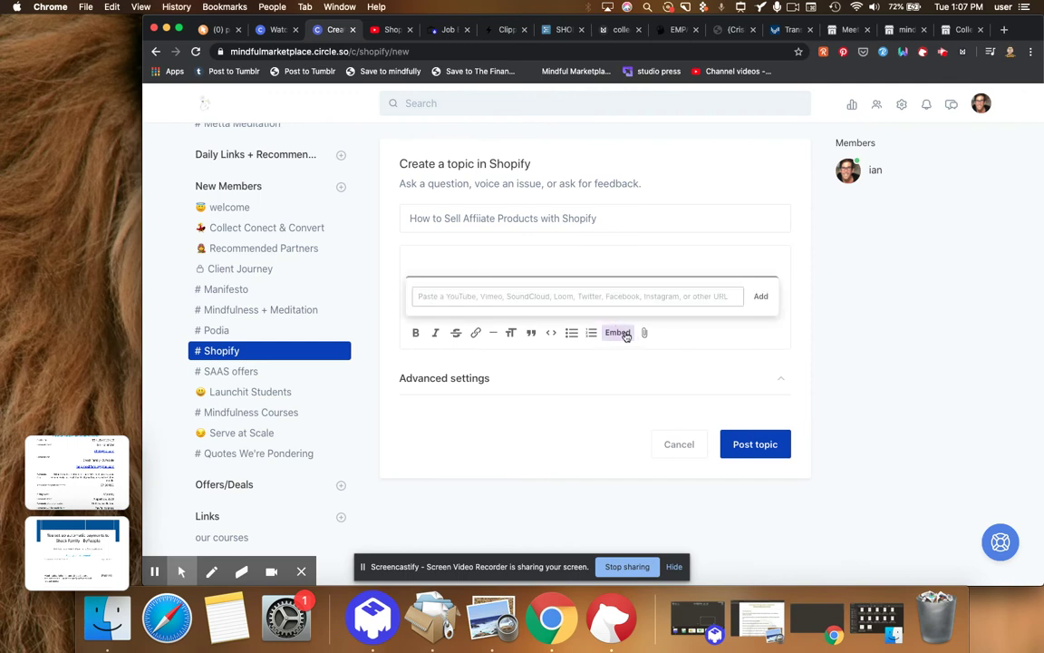
pyautogui.press('super+v')
pyautogui.click(760, 297)
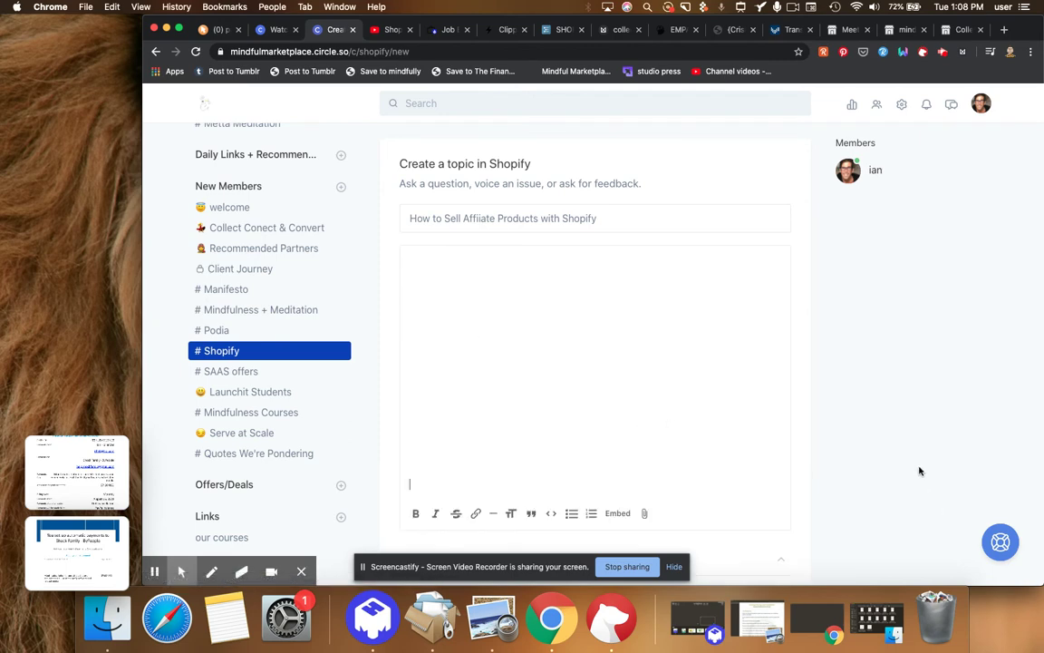
# Post the 'How to Sell Affiliate Products with Shopify' topic and review it.
pyautogui.scroll(-3, 919, 471)
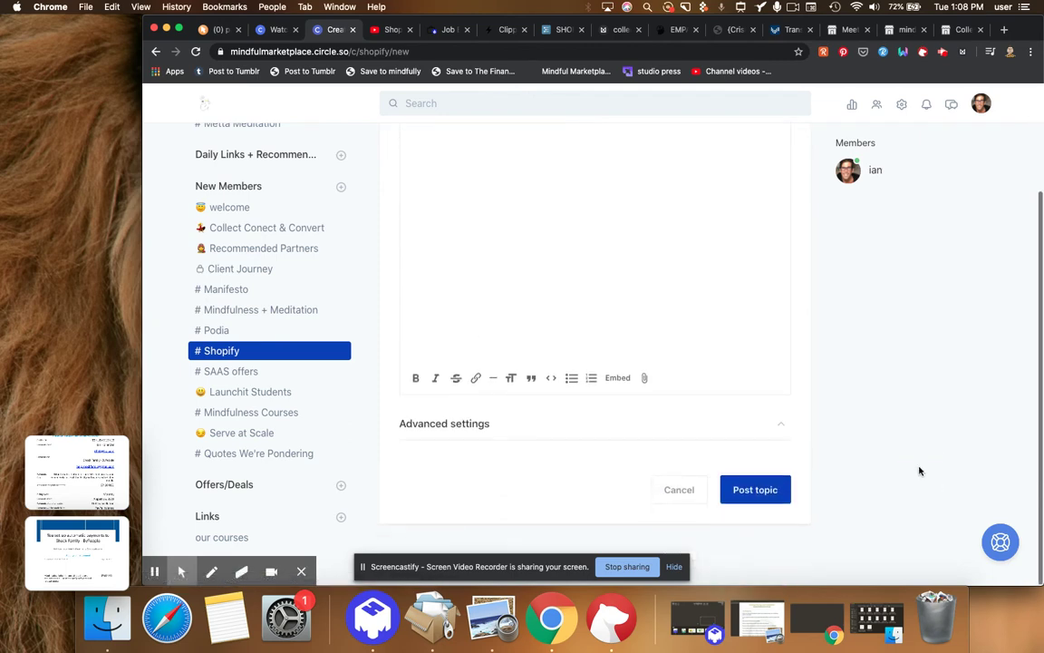
pyautogui.click(750, 492)
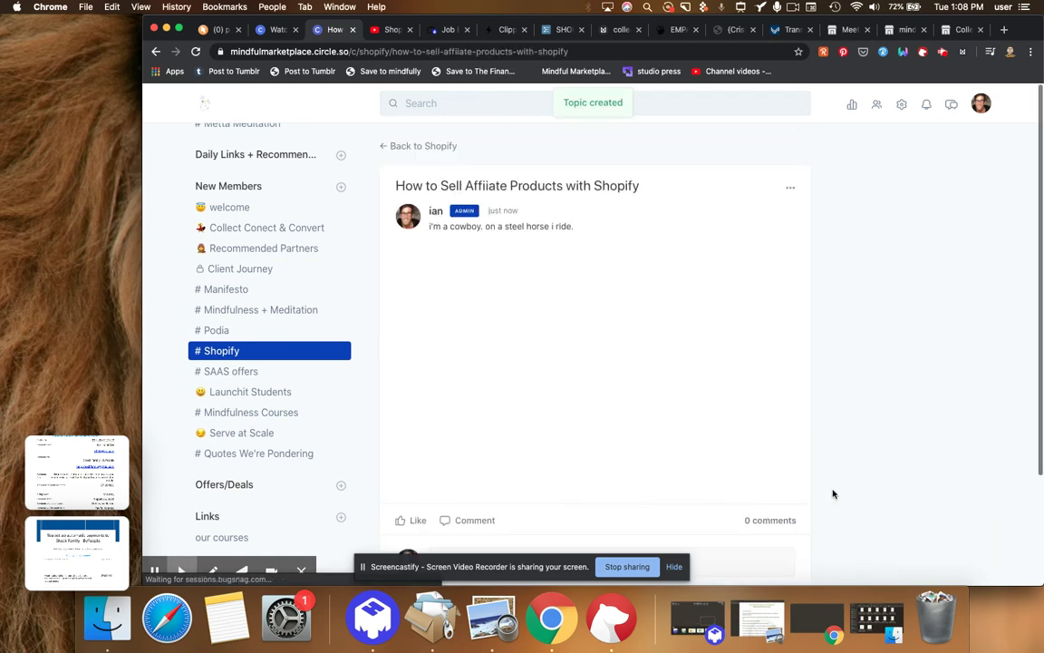
pyautogui.scroll(-1, 868, 368)
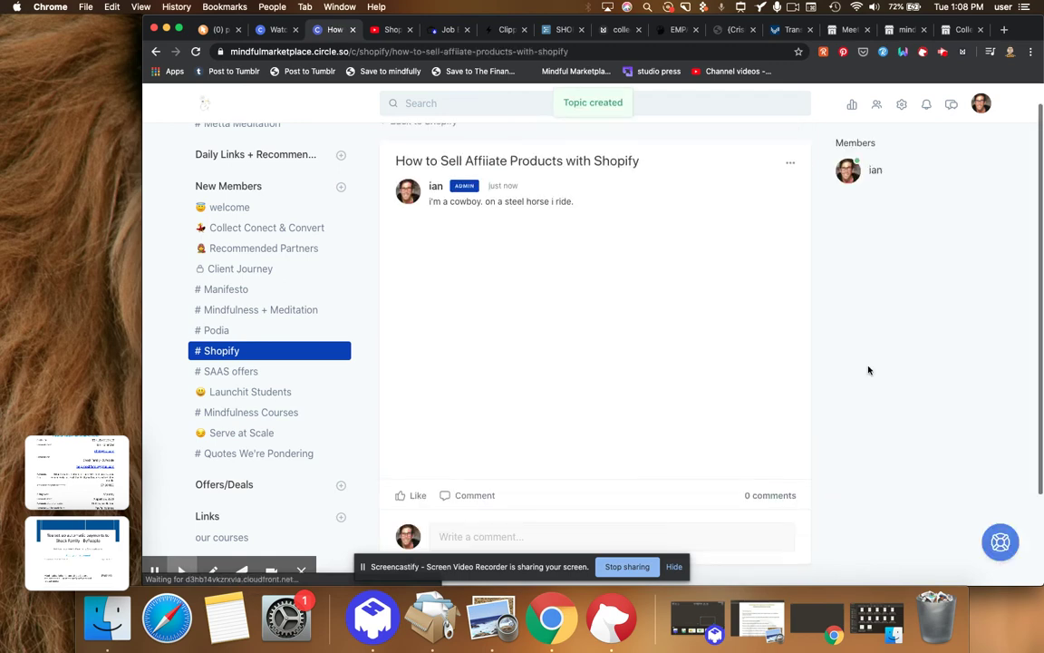
pyautogui.scroll(-1, 868, 370)
pyautogui.scroll(3, 869, 370)
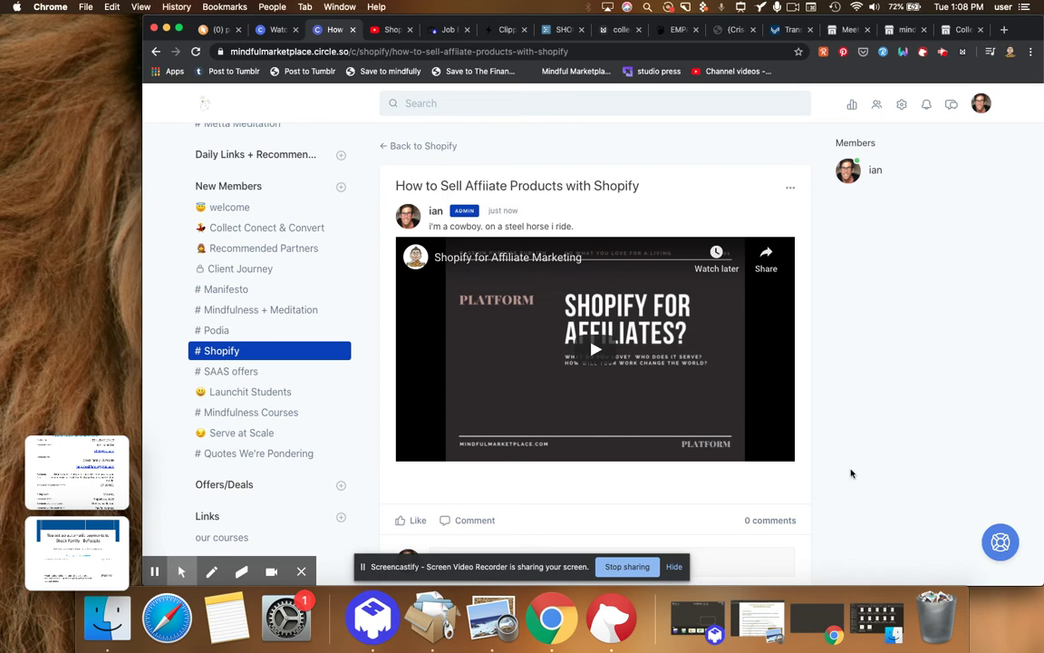
# Check the posted affiliate-products topic's video embed, then return to the #Shopify topic list.
pyautogui.click(221, 331)
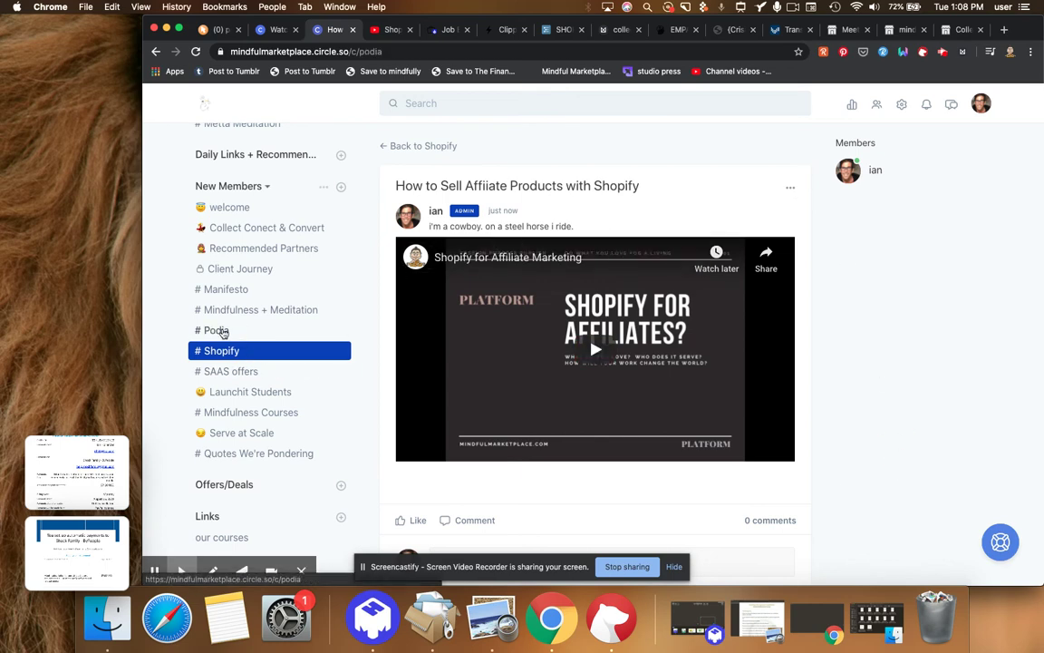
pyautogui.click(245, 355)
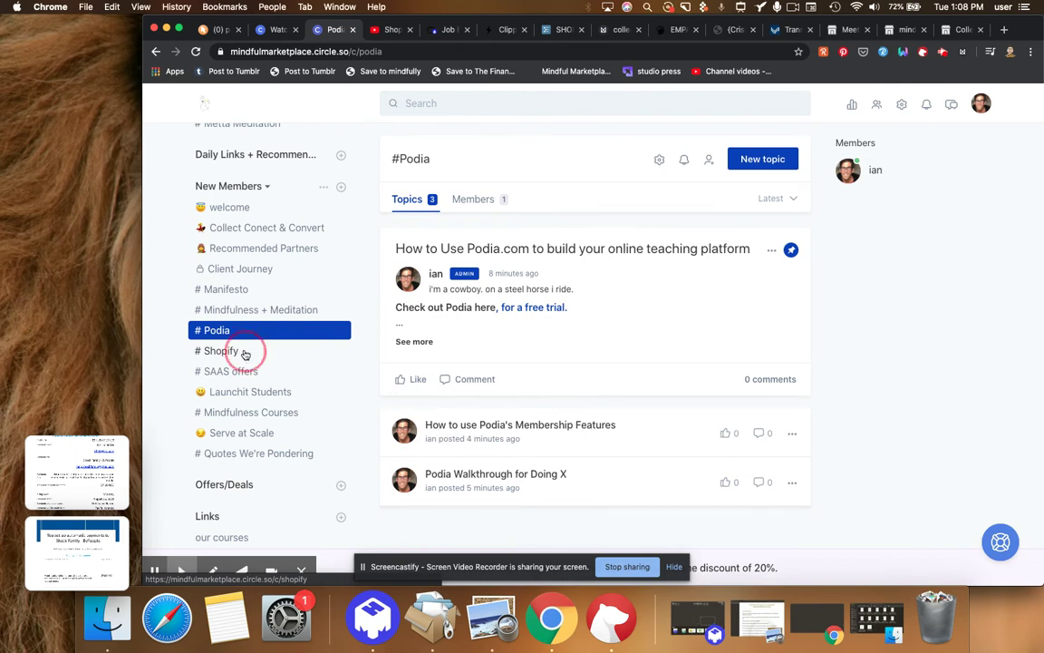
pyautogui.click(571, 391)
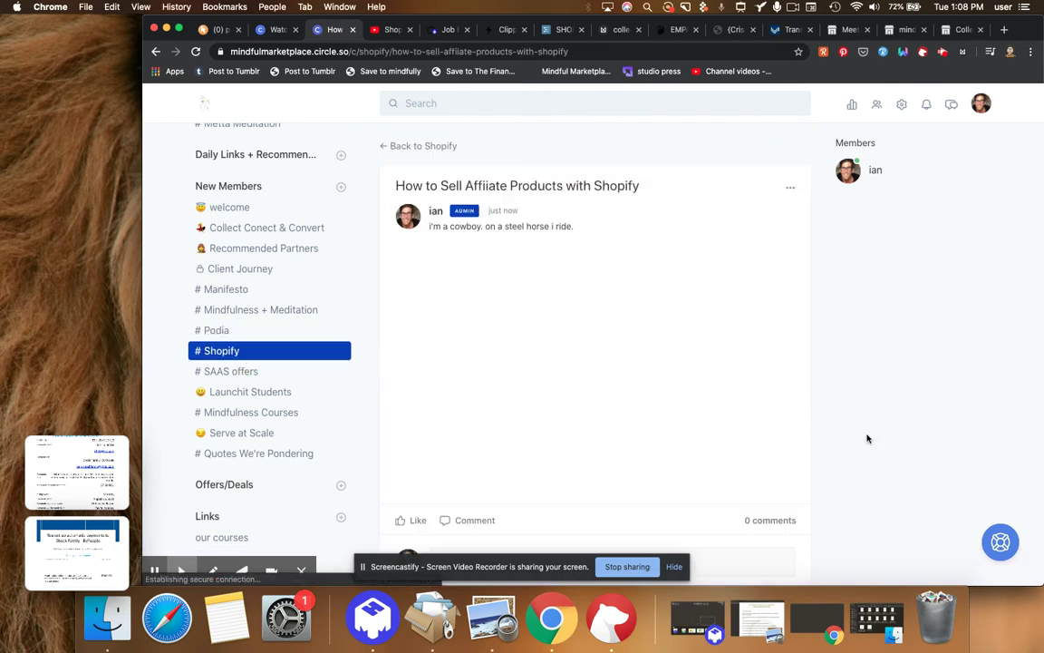
pyautogui.scroll(-3, 943, 421)
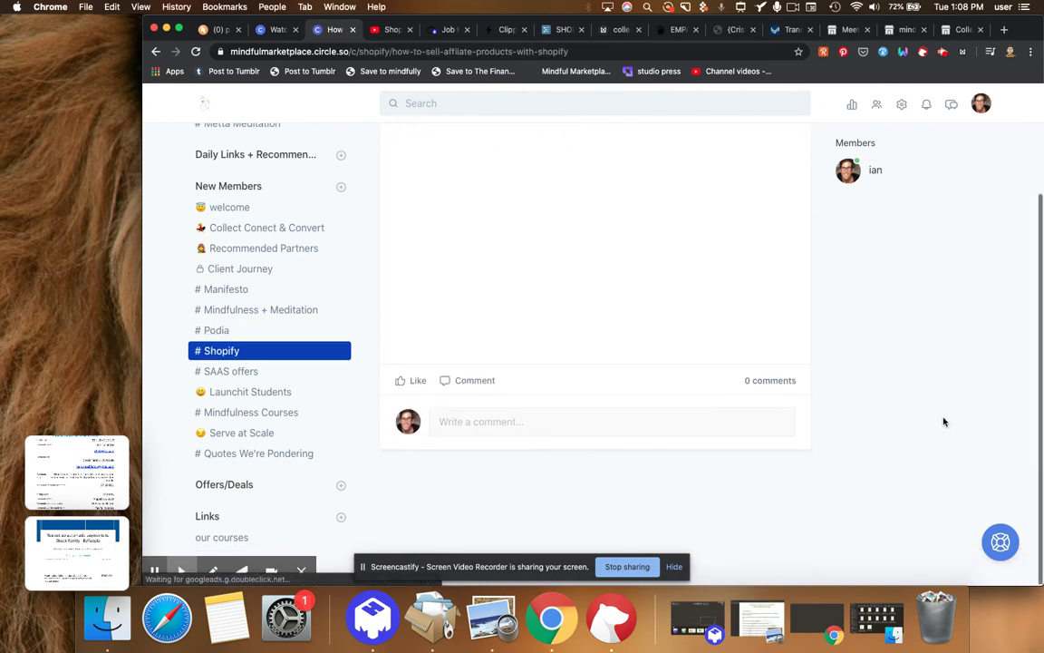
pyautogui.scroll(3, 942, 421)
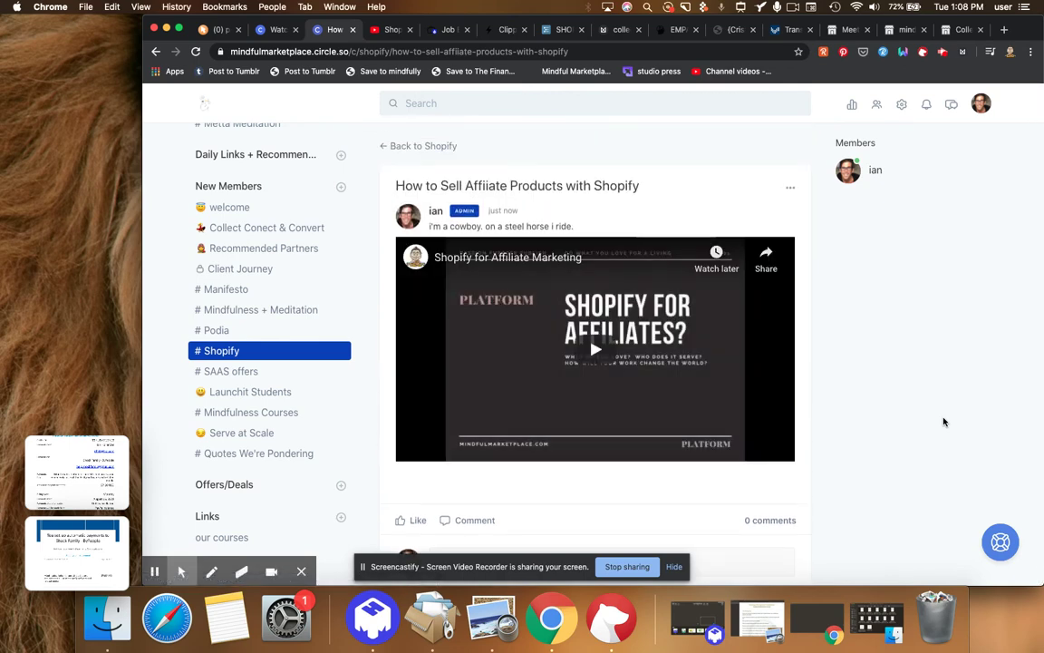
pyautogui.click(241, 352)
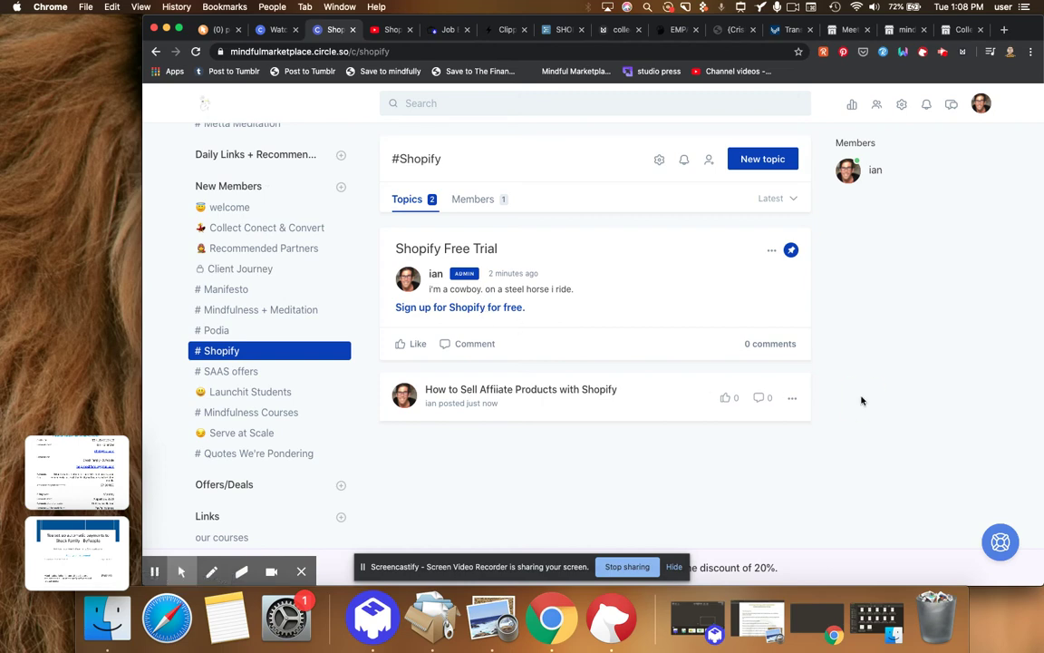
pyautogui.click(898, 403)
# On the Mindful Marketplace partners site, open the Collect, Connect & Convert course page.
pyautogui.click(905, 29)
pyautogui.scroll(-5, 692, 190)
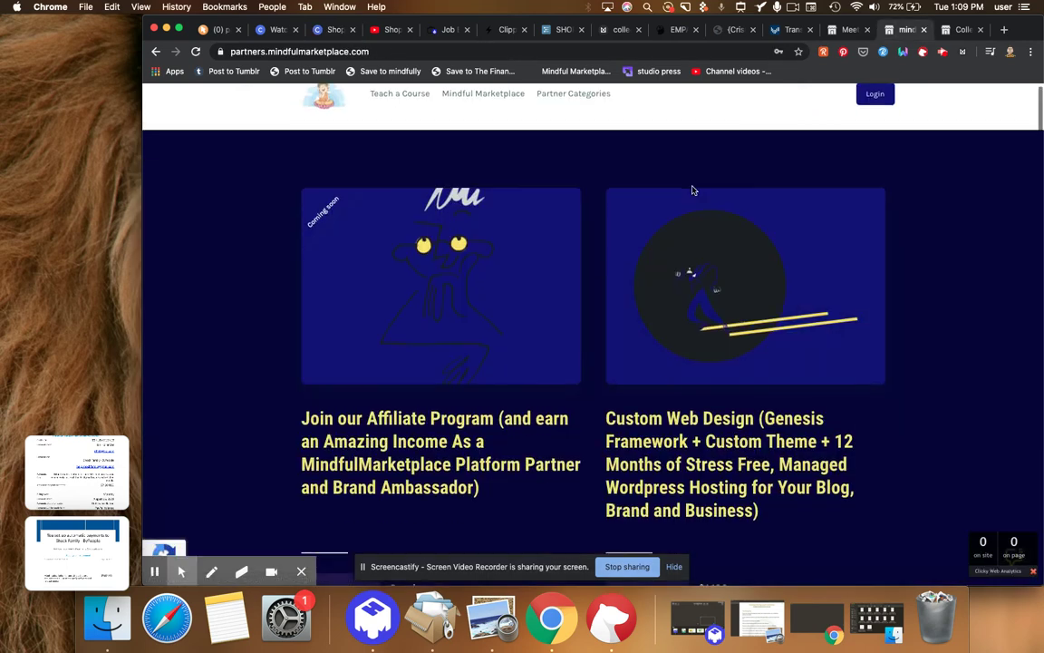
pyautogui.scroll(-8, 692, 187)
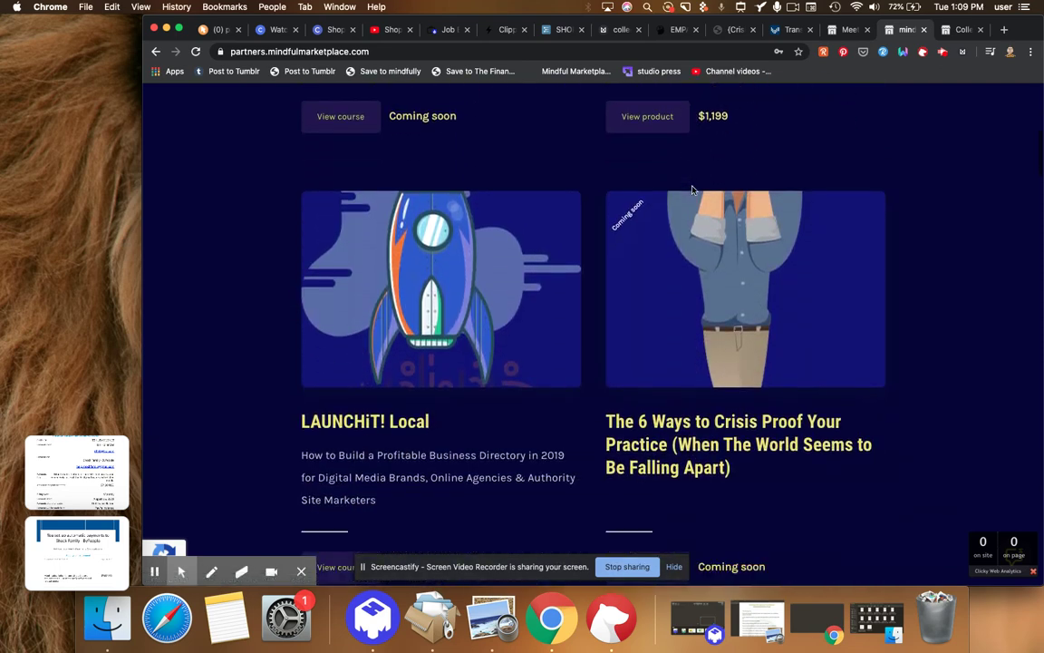
pyautogui.scroll(-5, 692, 190)
pyautogui.scroll(-9, 693, 190)
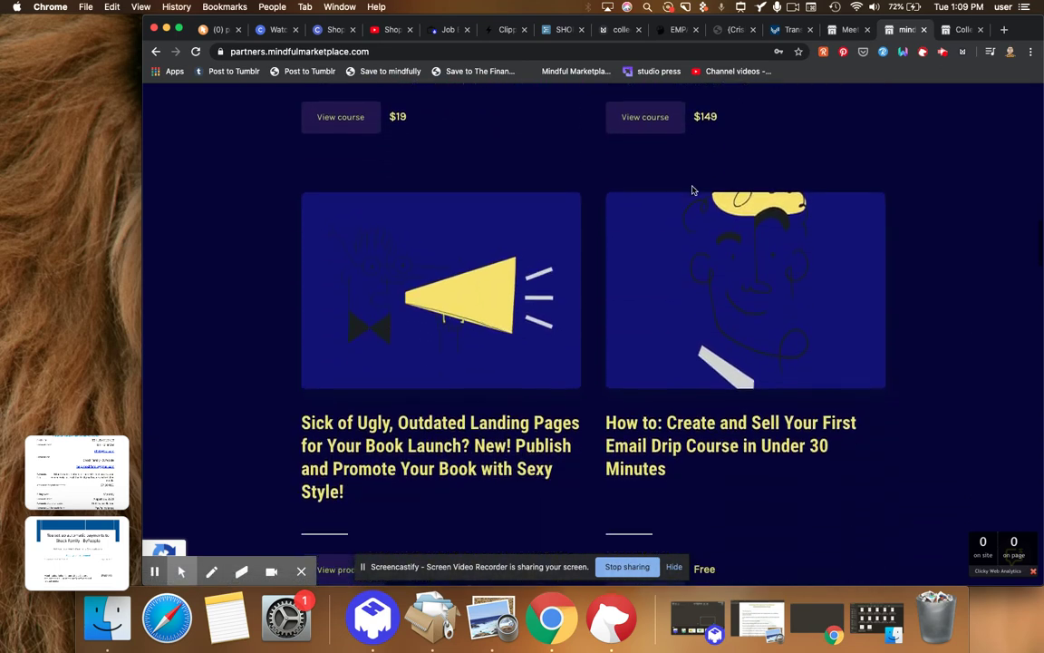
pyautogui.scroll(-7, 692, 189)
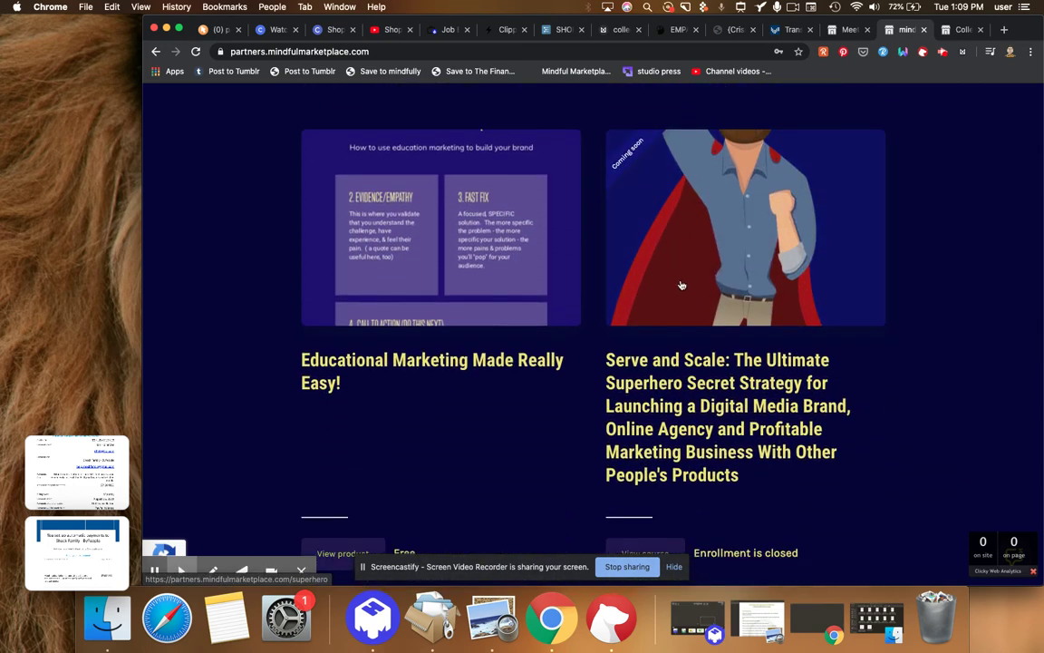
pyautogui.scroll(-6, 682, 286)
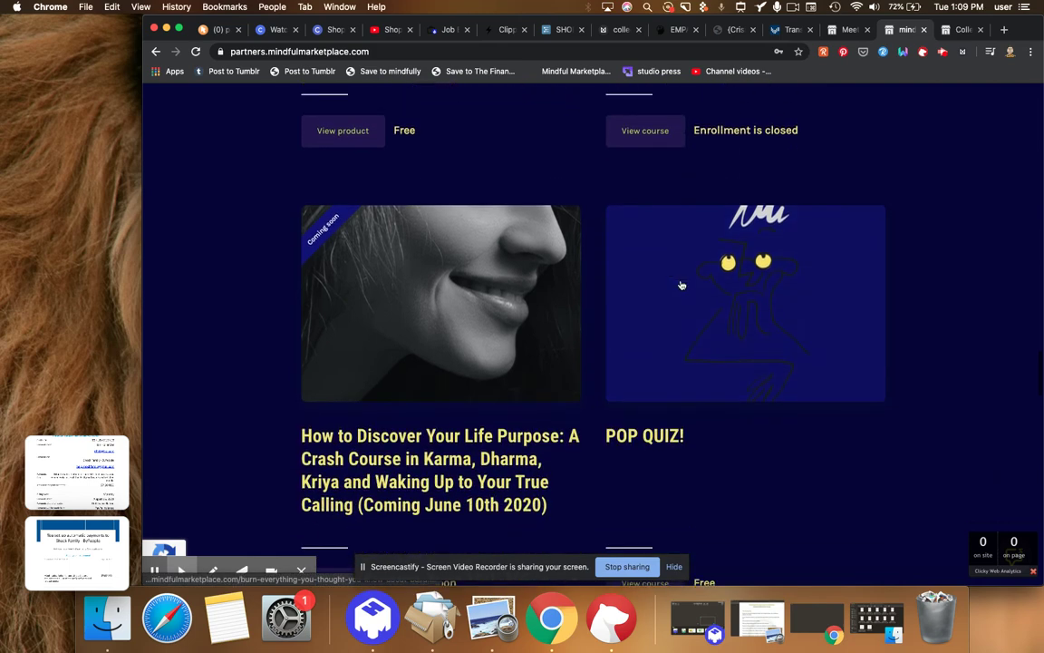
pyautogui.scroll(-8, 682, 286)
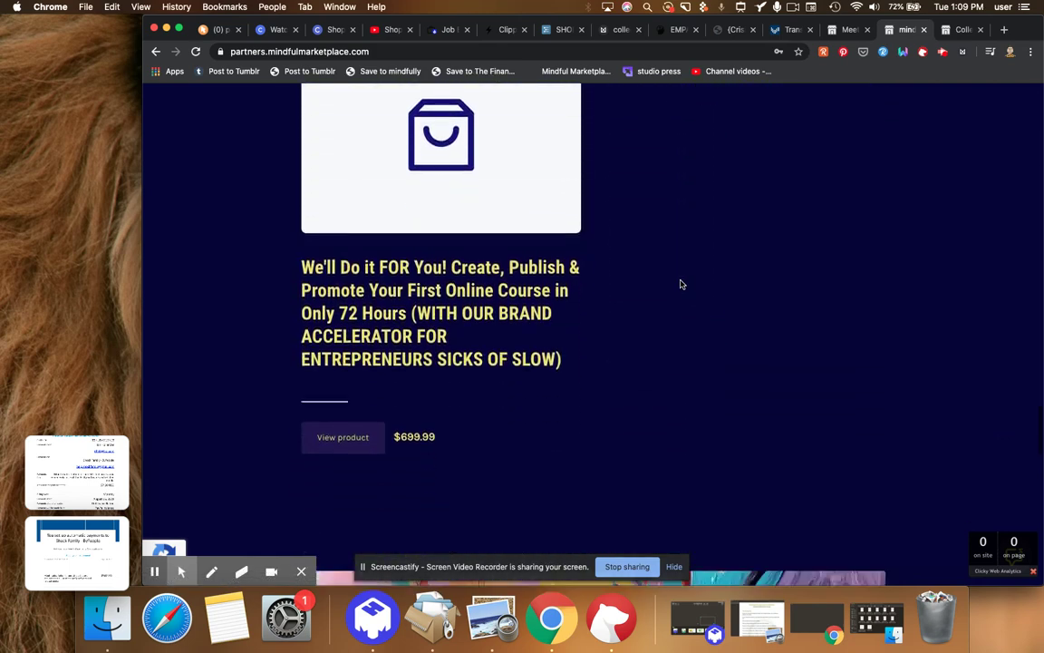
pyautogui.scroll(-10, 682, 285)
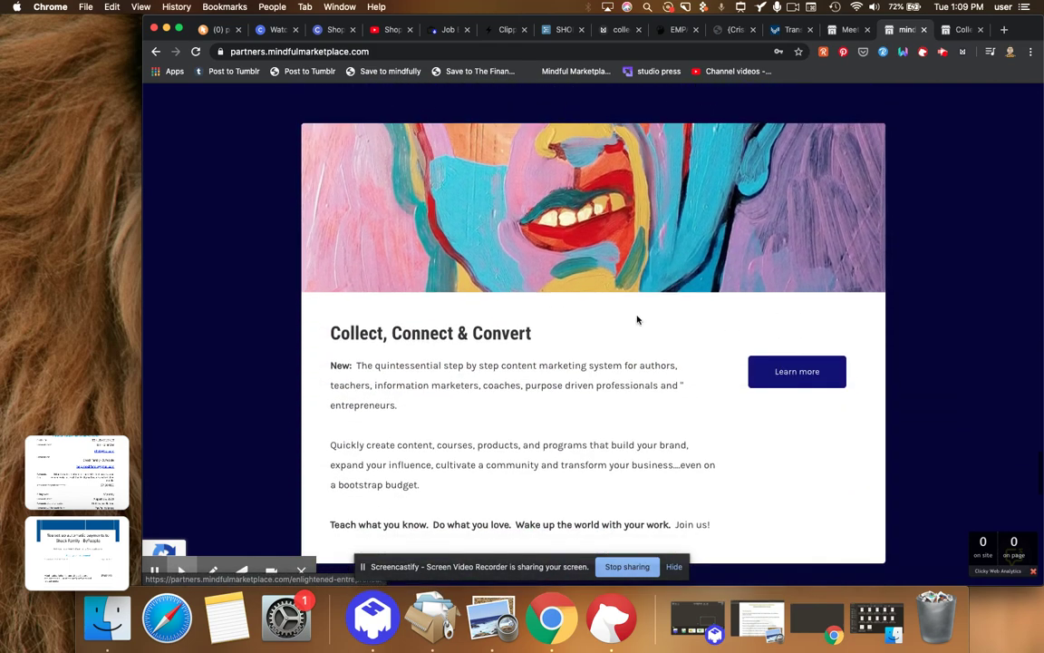
pyautogui.click(491, 331)
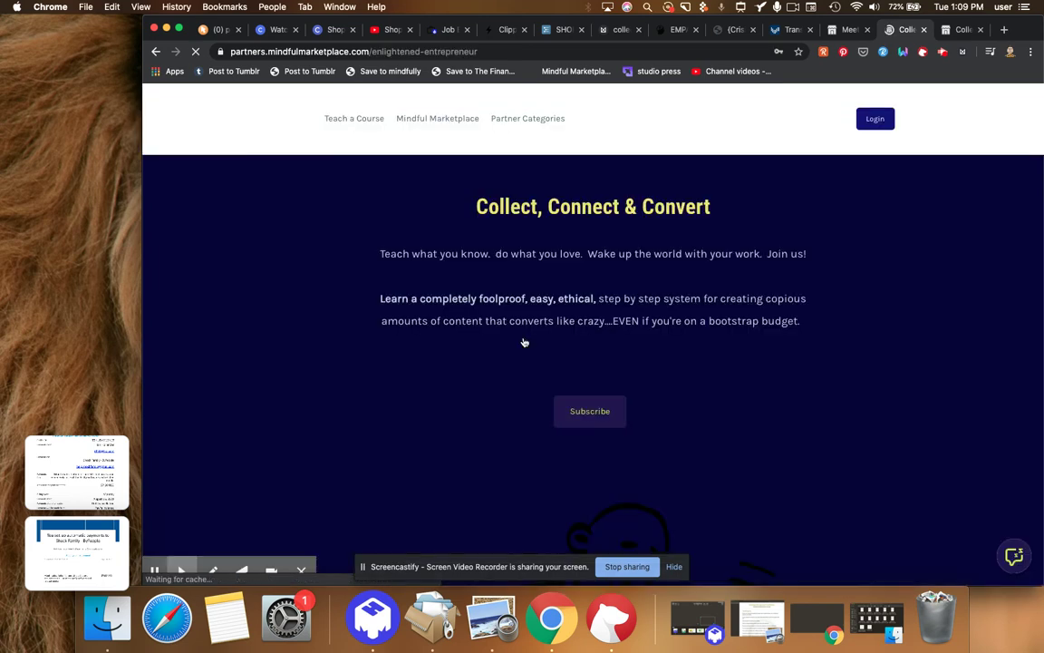
# Scroll to Recent posts and open the full members posts list with View more.
pyautogui.scroll(-10, 523, 341)
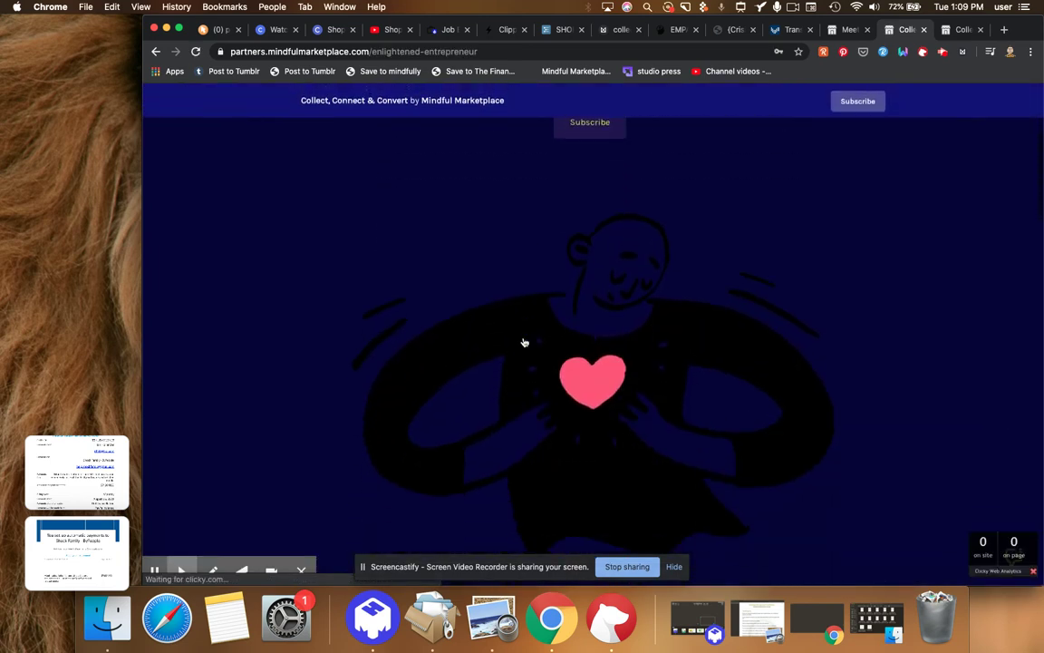
pyautogui.scroll(-6, 524, 342)
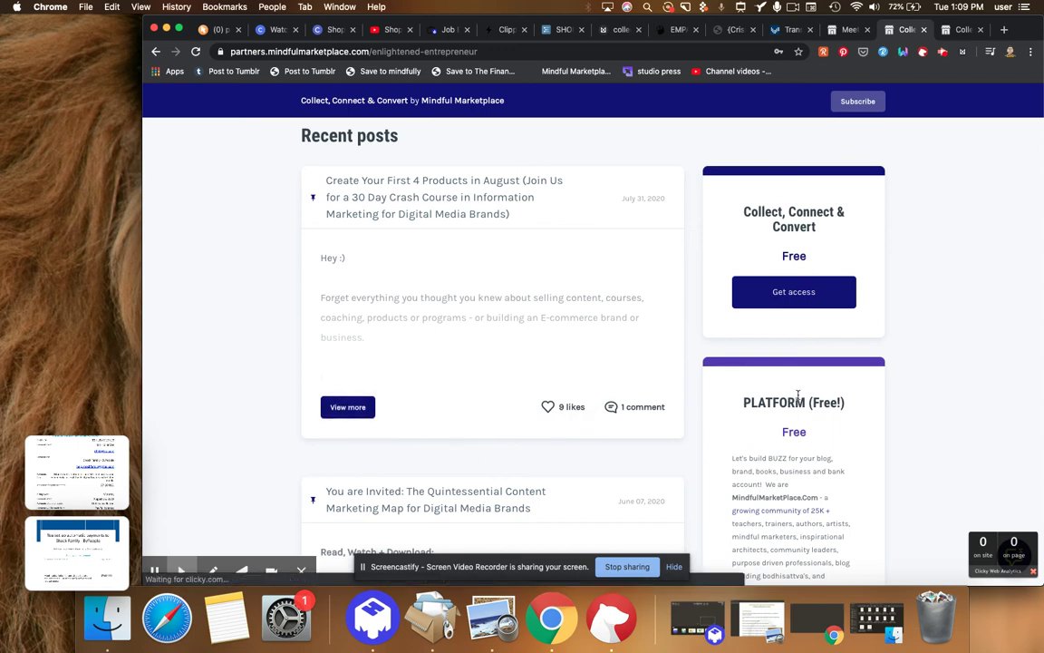
pyautogui.scroll(-7, 888, 410)
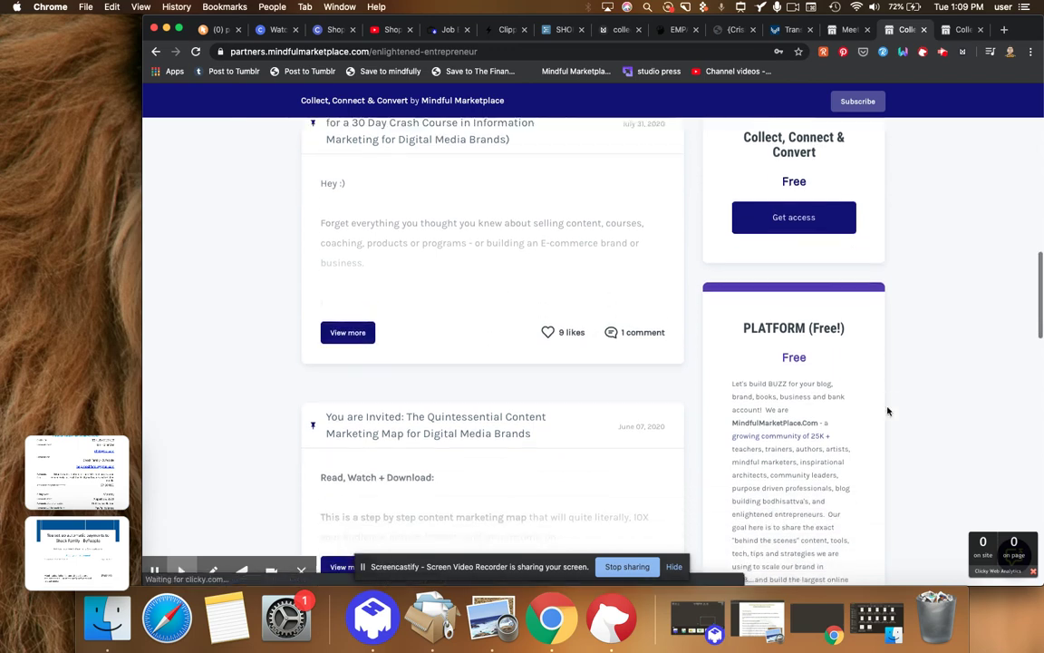
pyautogui.scroll(-1, 888, 410)
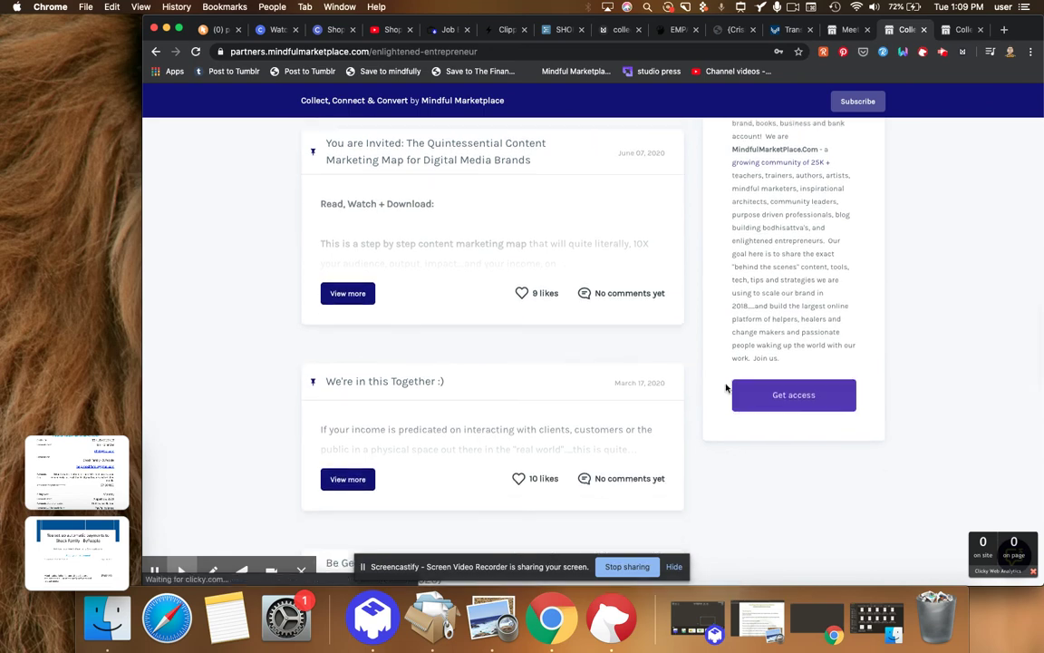
pyautogui.scroll(-5, 654, 316)
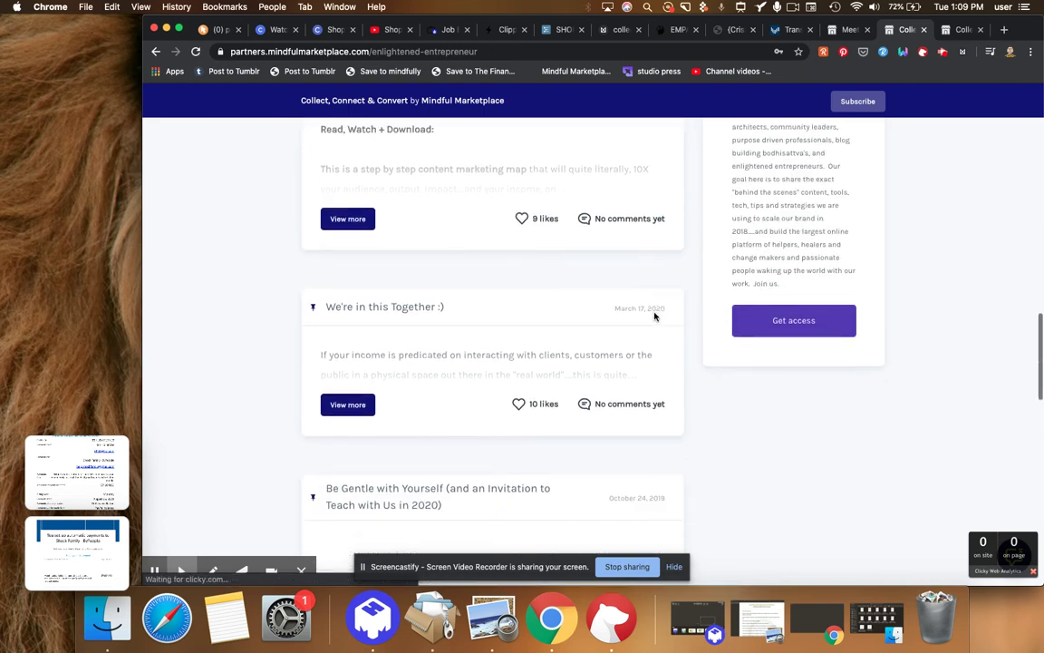
pyautogui.scroll(-4, 655, 316)
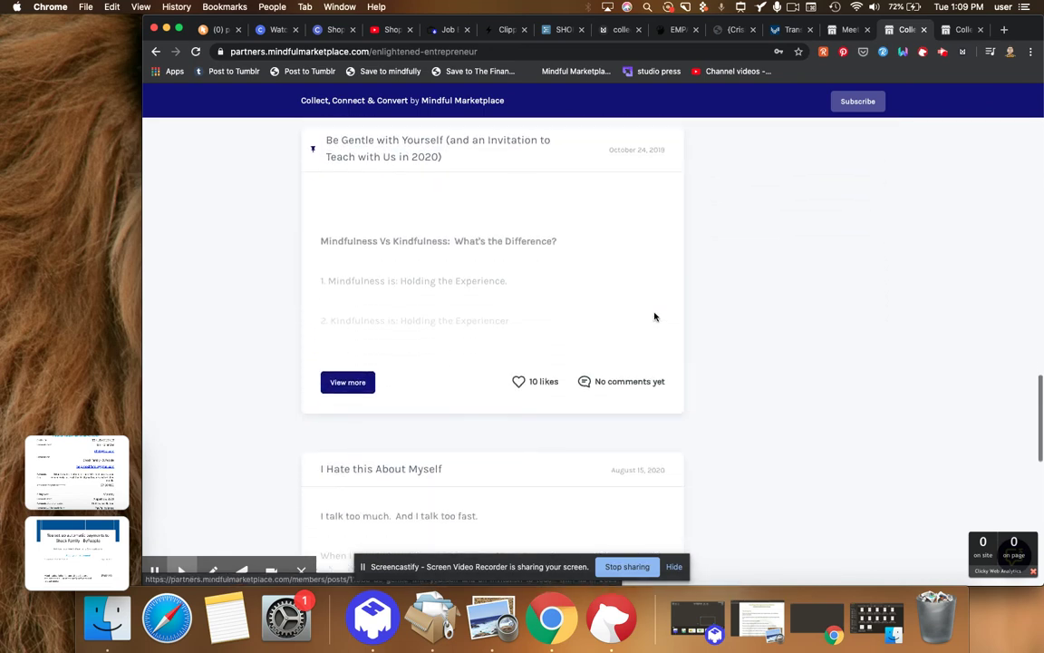
pyautogui.scroll(-6, 552, 393)
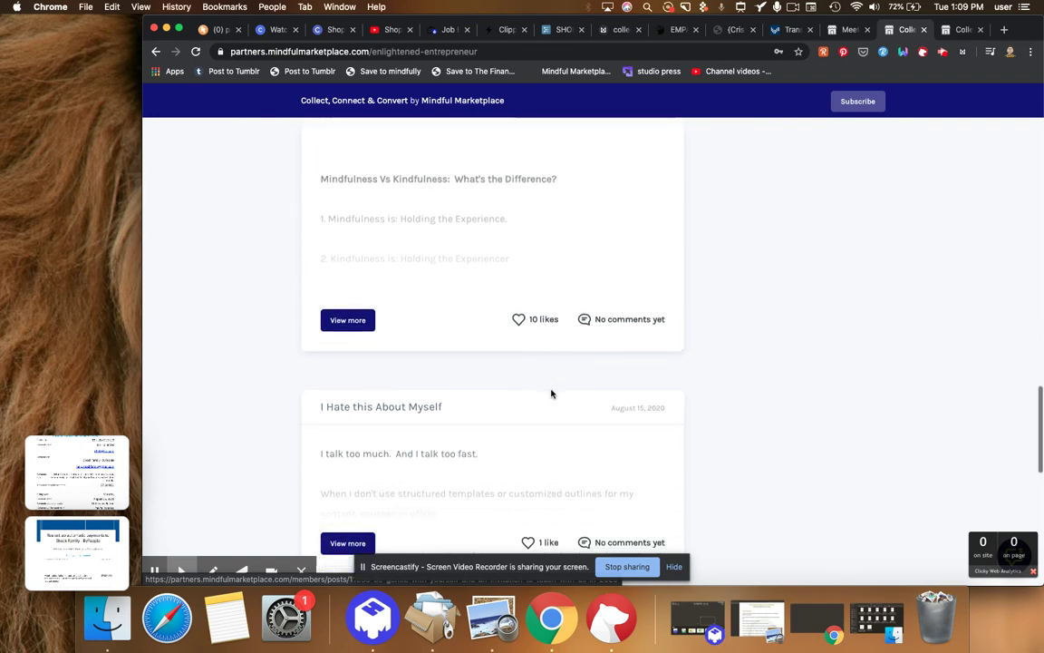
pyautogui.click(515, 412)
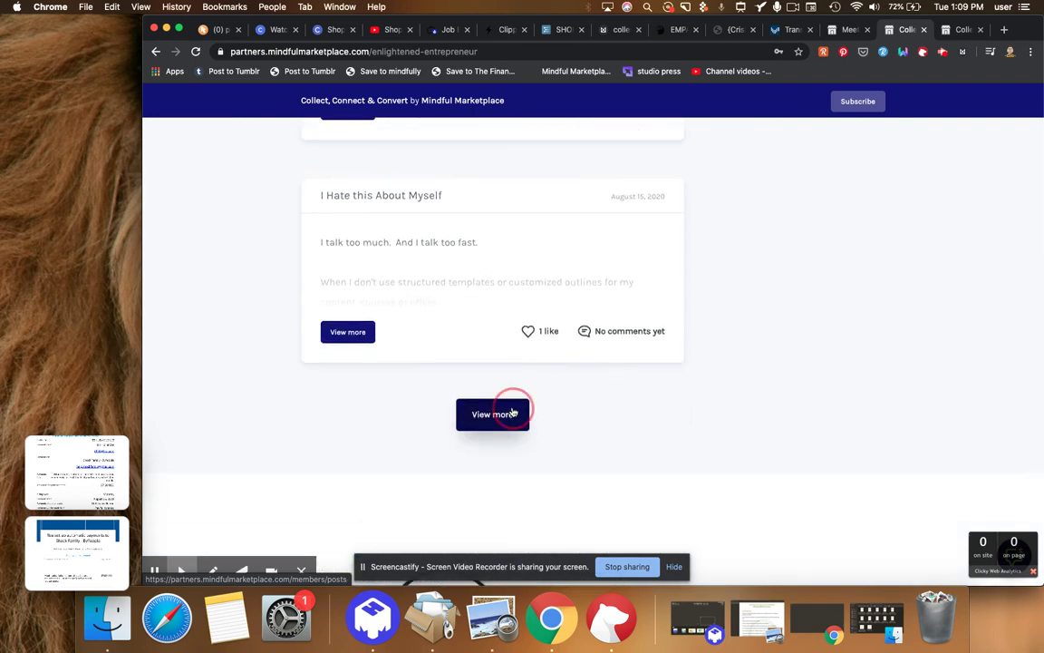
# Read the Create Your First 4 Products in August post, then go back to the posts list.
pyautogui.scroll(-3, 513, 413)
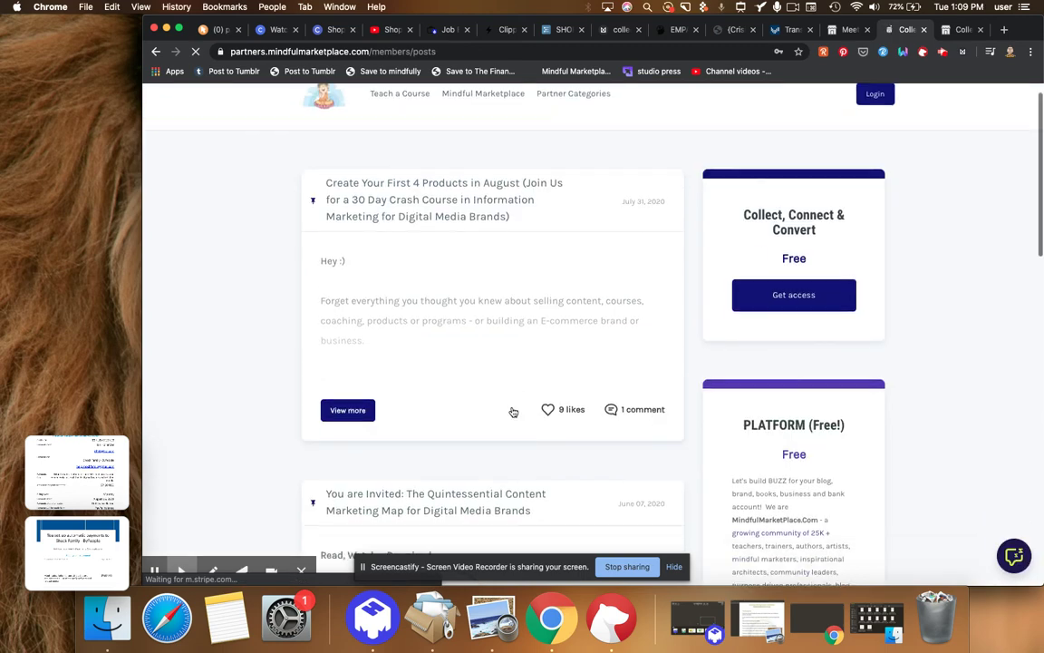
pyautogui.click(359, 338)
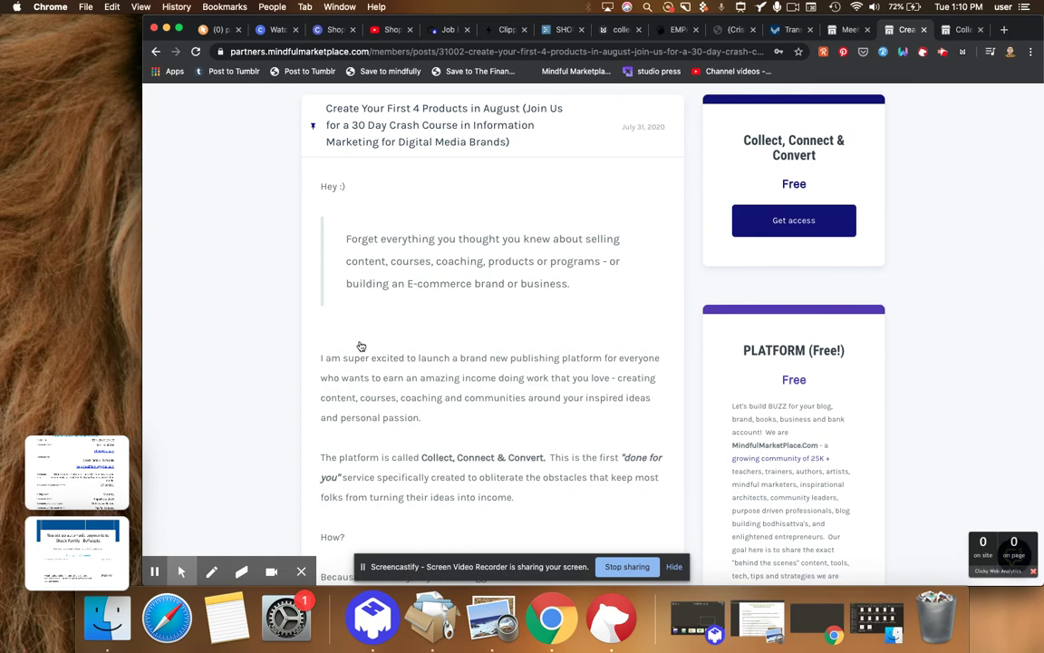
pyautogui.scroll(2, 360, 345)
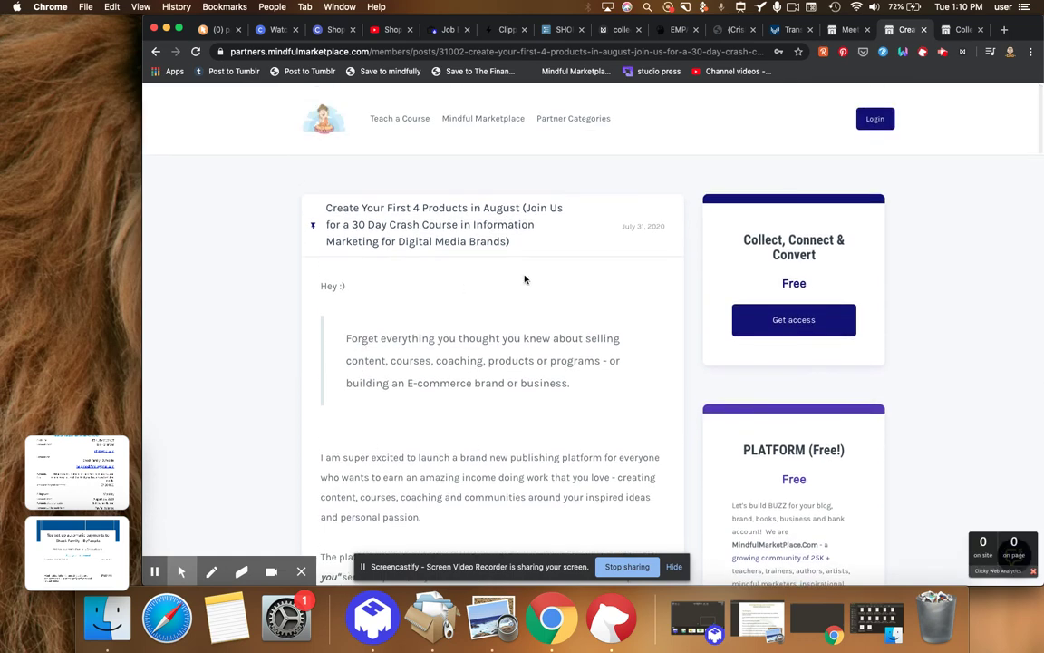
pyautogui.click(157, 52)
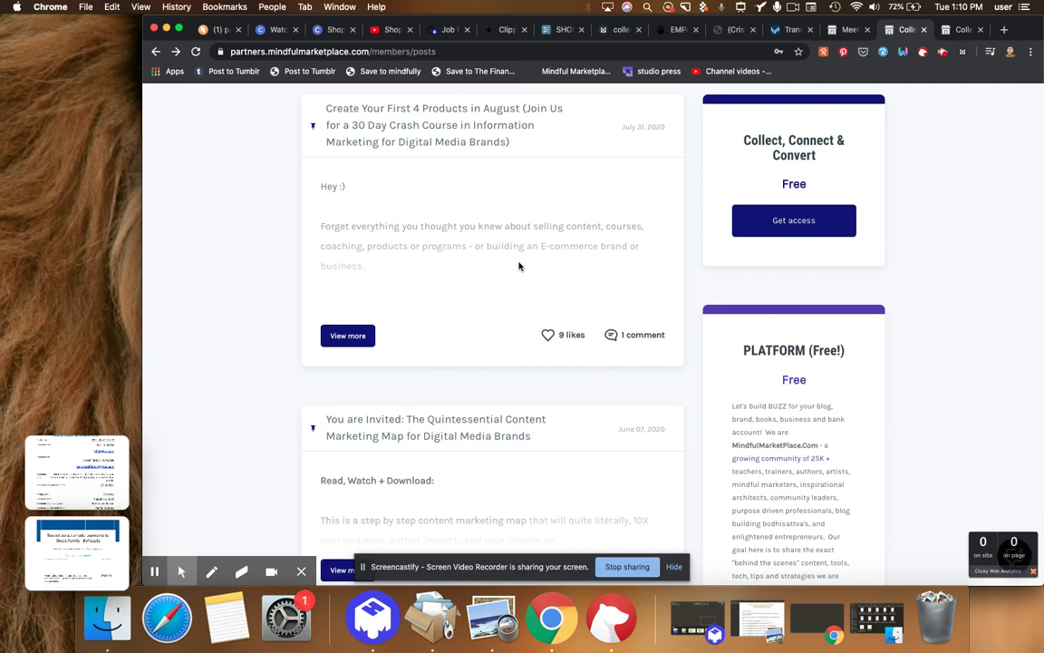
# Read the You are Invited post down to its comments.
pyautogui.scroll(-5, 520, 265)
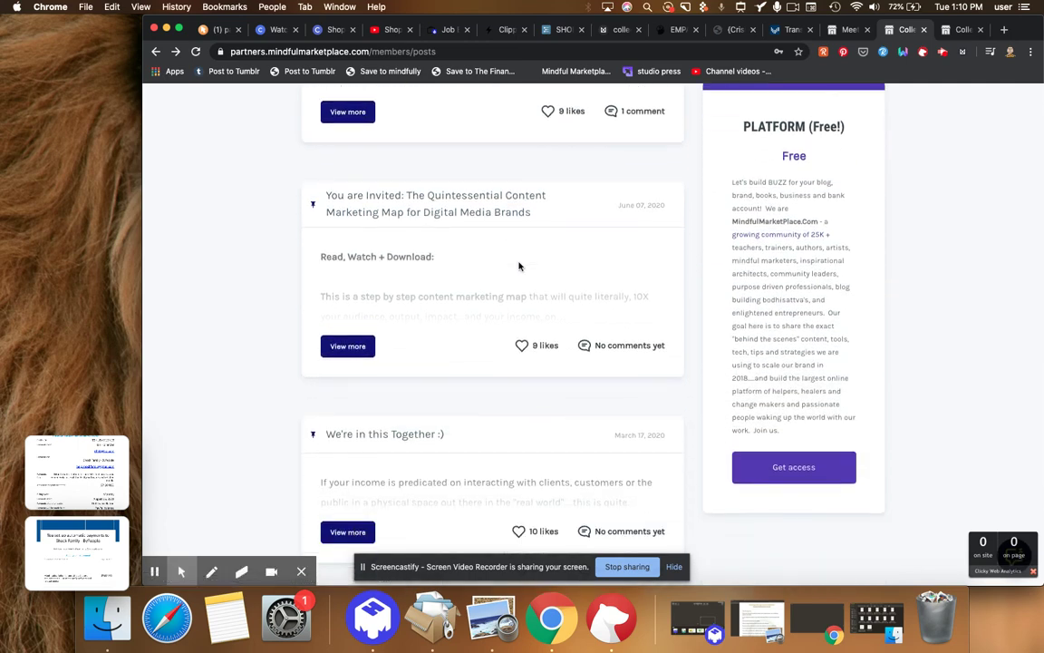
pyautogui.click(350, 348)
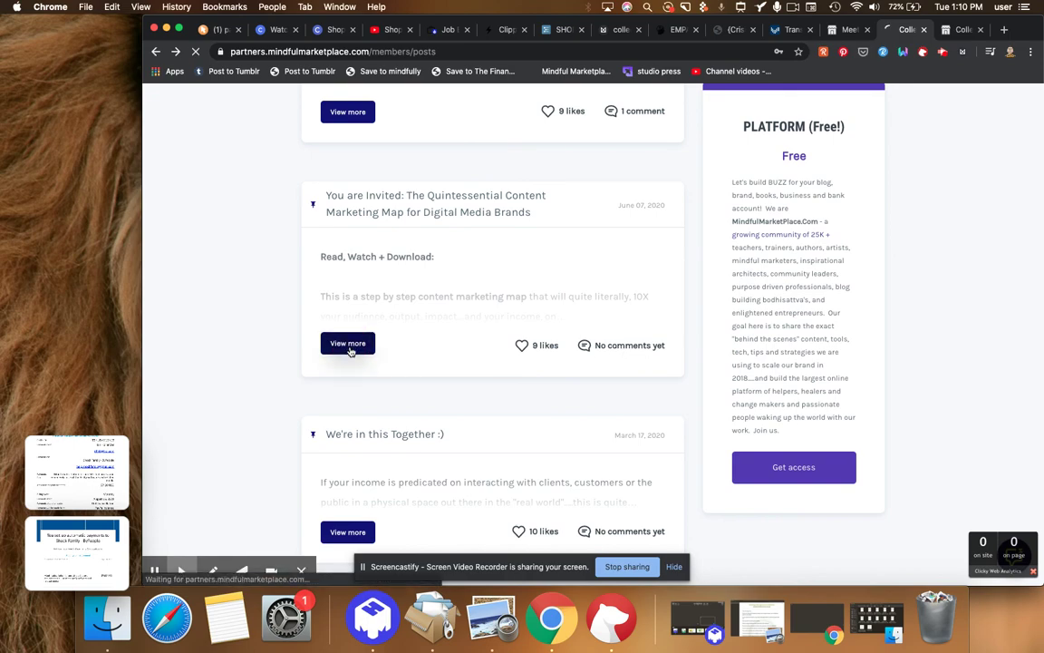
pyautogui.scroll(-3, 350, 351)
pyautogui.scroll(-12, 351, 351)
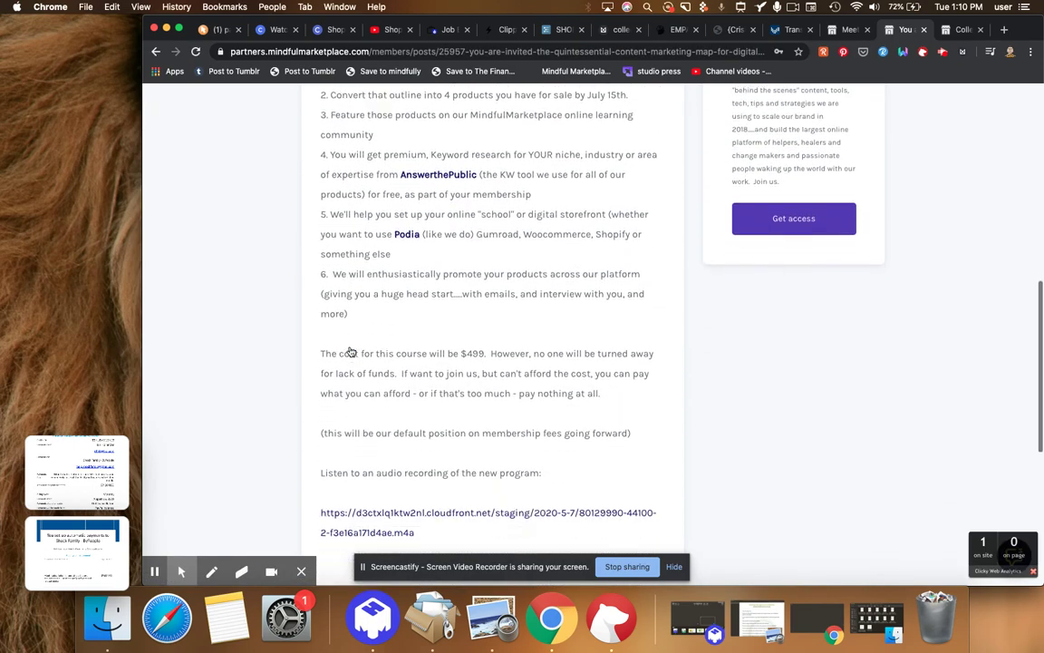
pyautogui.scroll(-5, 350, 352)
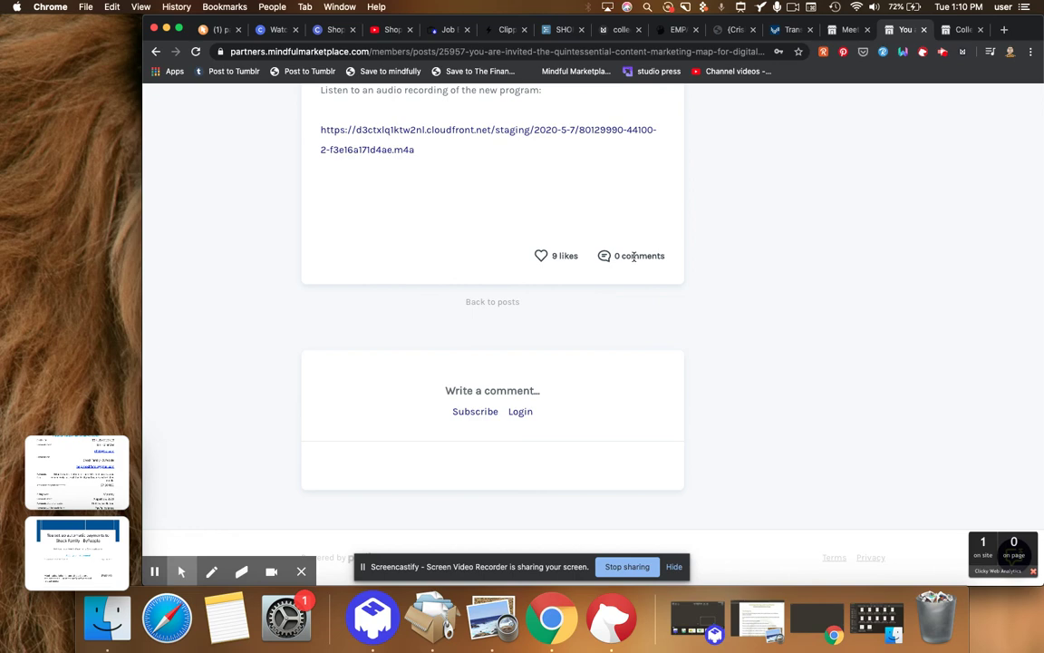
pyautogui.click(319, 29)
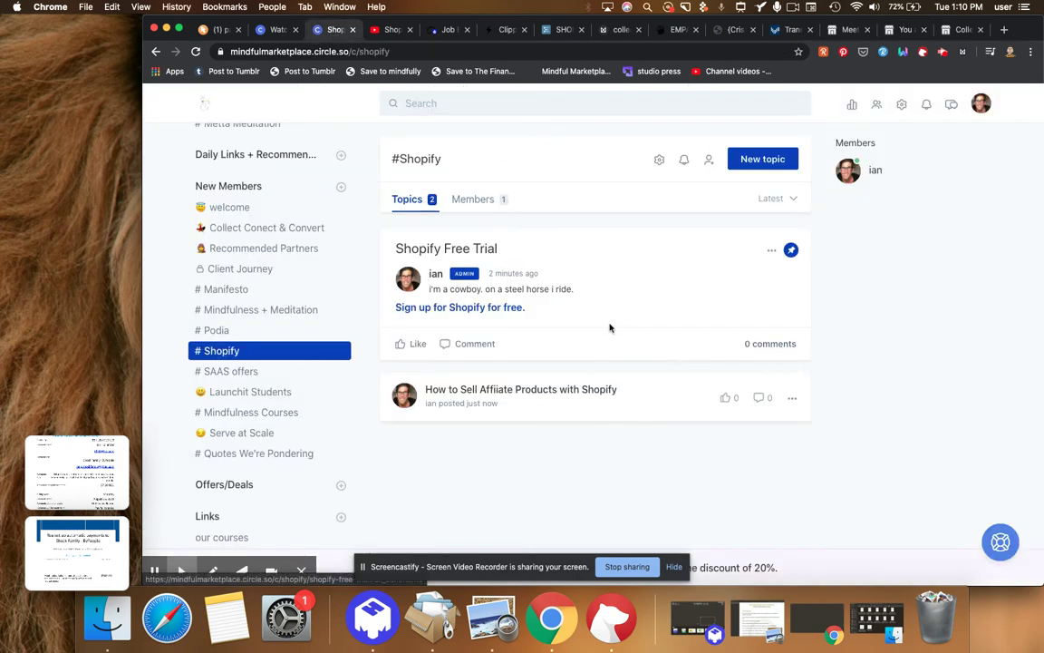
# Comment on Shopify Free Trial: a Shopify fan considering switching to z, asking if anyone knows more.
pyautogui.click(488, 349)
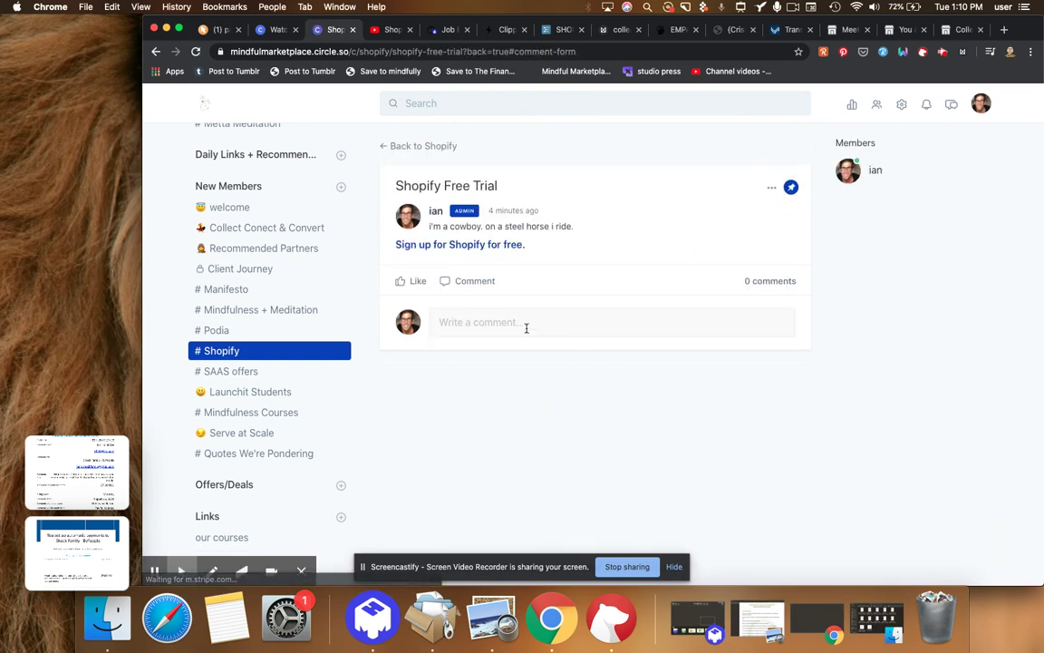
pyautogui.click(475, 328)
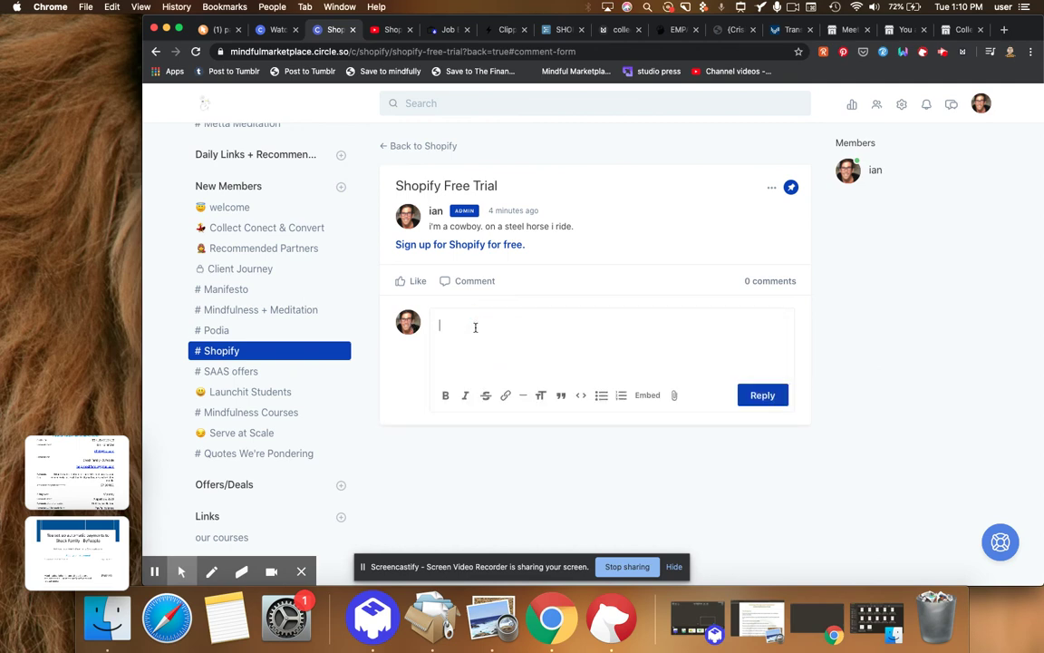
pyautogui.write("hey ian i'm a shopify fan - but havi")
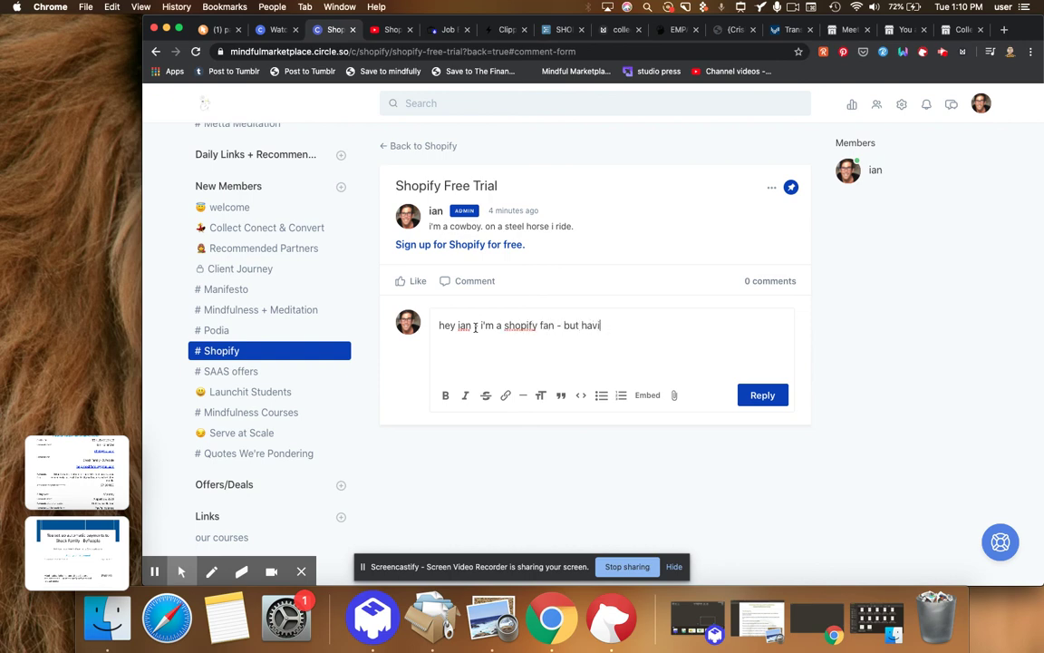
pyautogui.press('BackSpace')
pyautogui.write('e thinking about switching to')
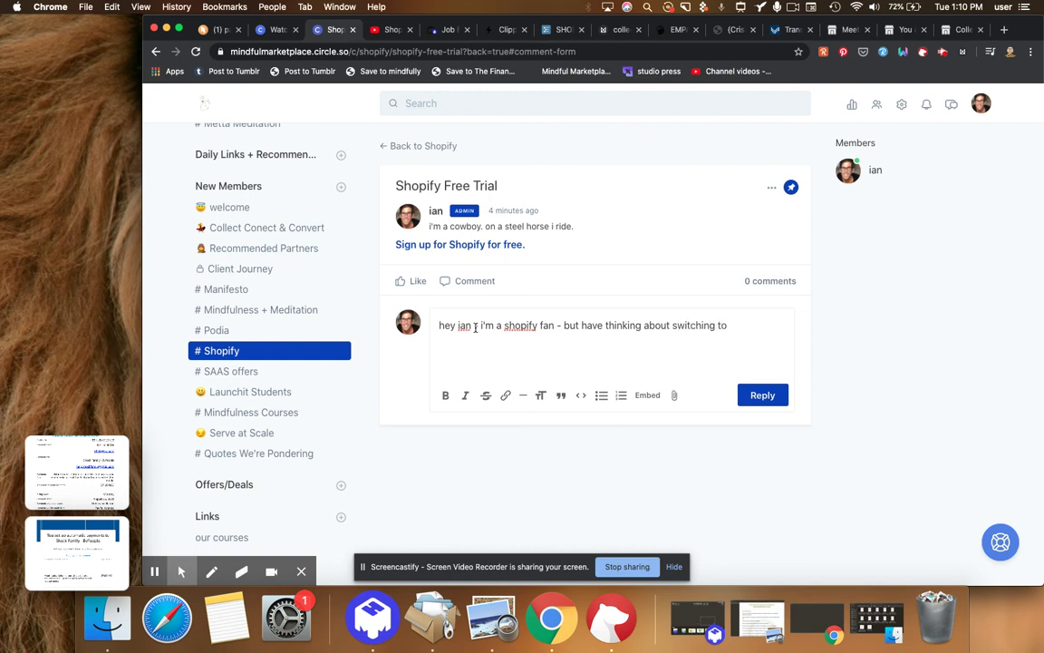
pyautogui.write(' z - do you know anything about z - if so')
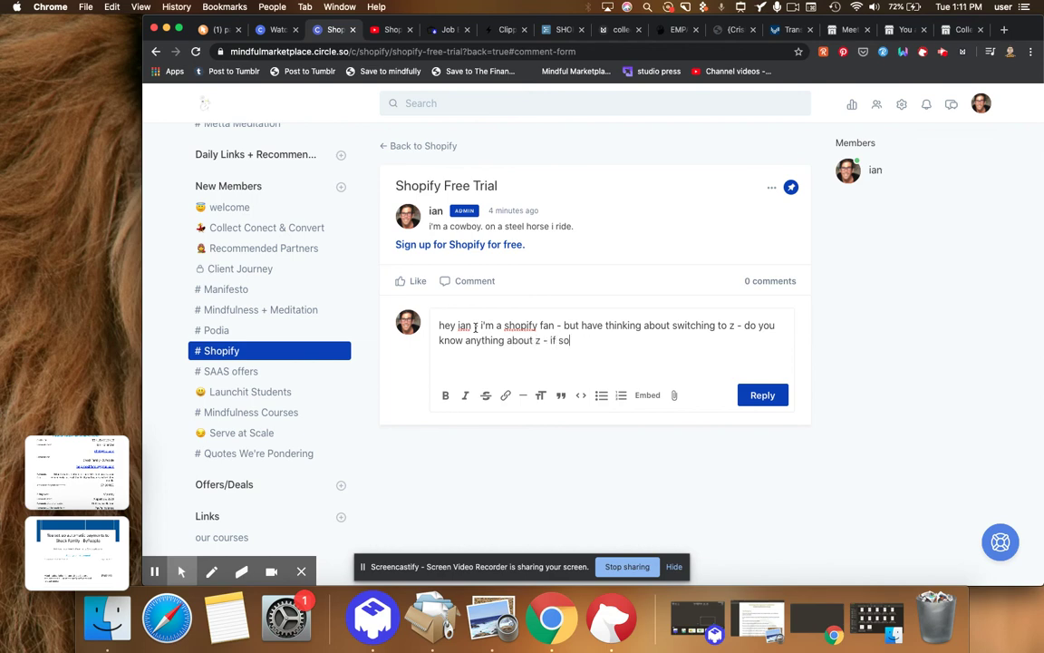
pyautogui.write(', please let me know!')
pyautogui.click(763, 394)
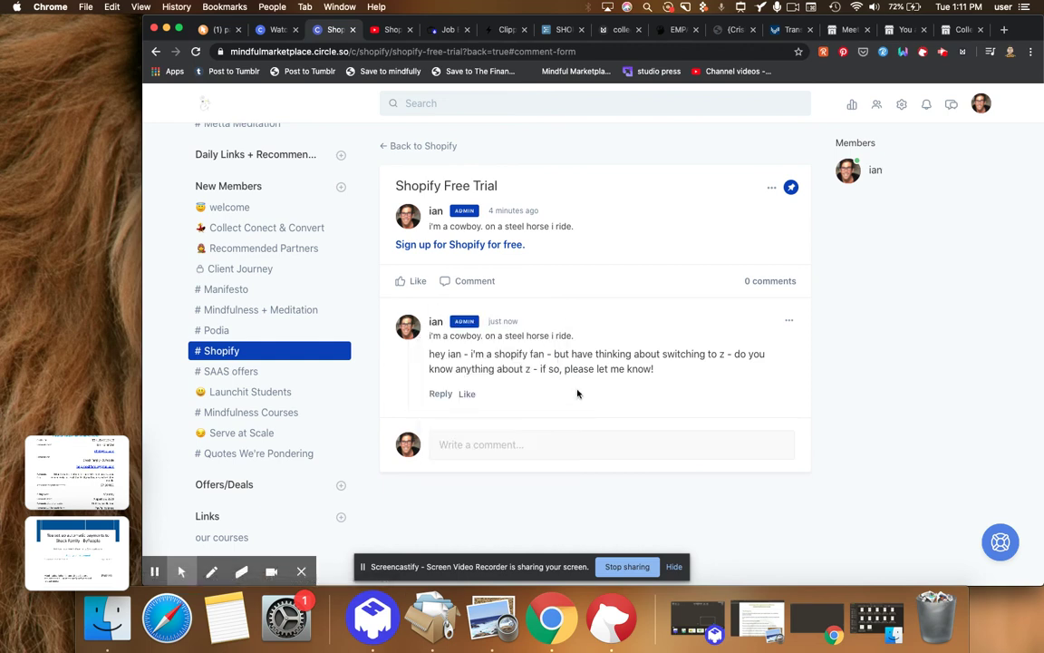
# Open the comment author's member profile listing their 10 topics.
pyautogui.moveTo(408, 327)
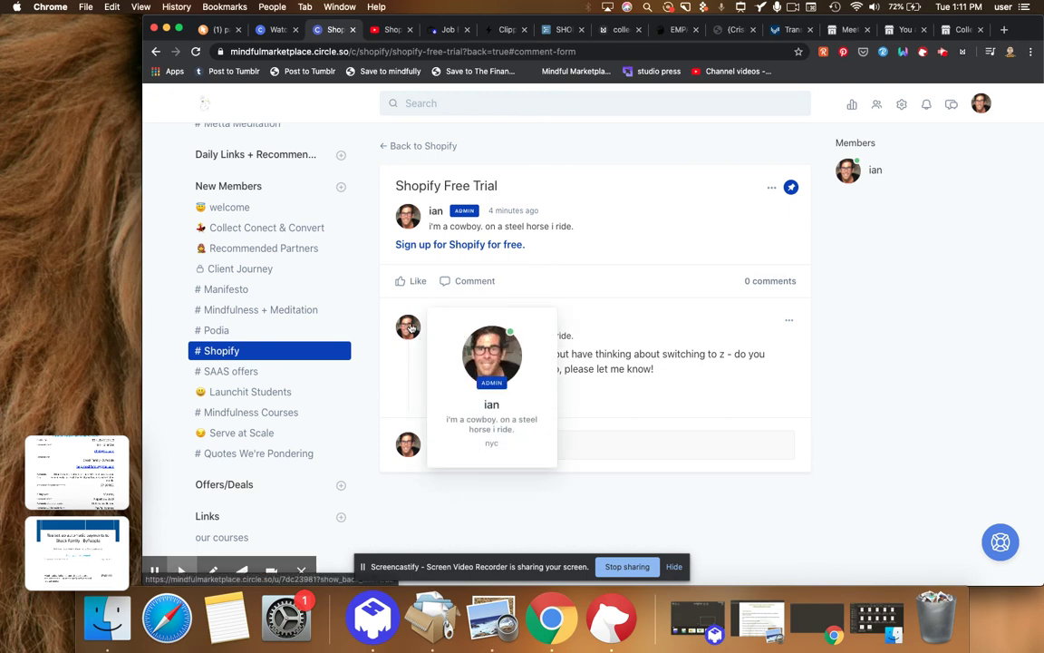
pyautogui.click(551, 330)
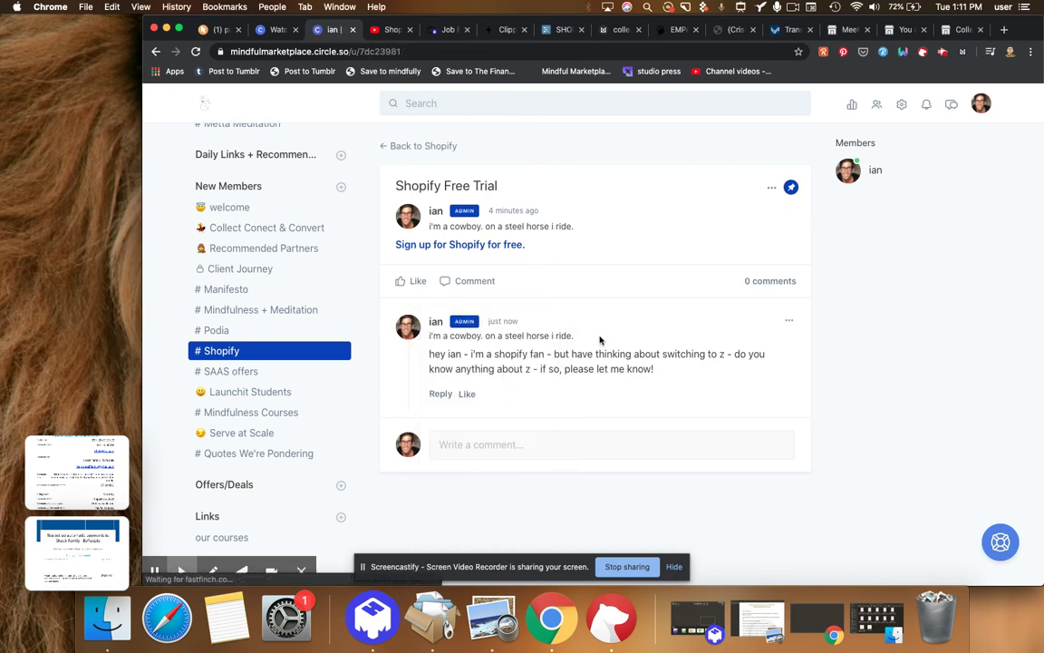
pyautogui.scroll(-1, 698, 356)
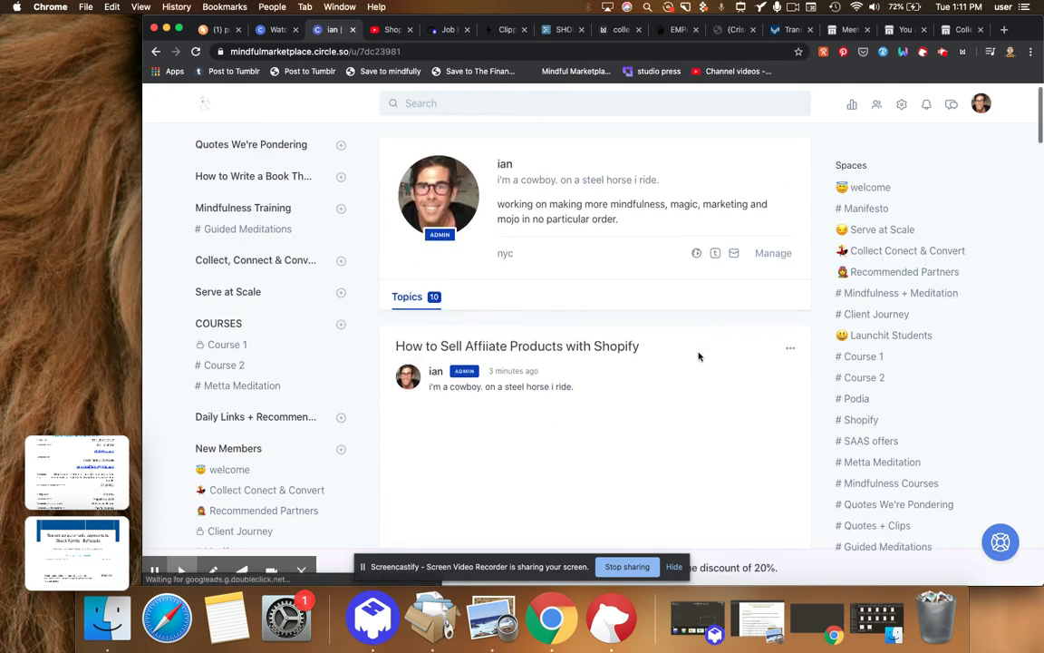